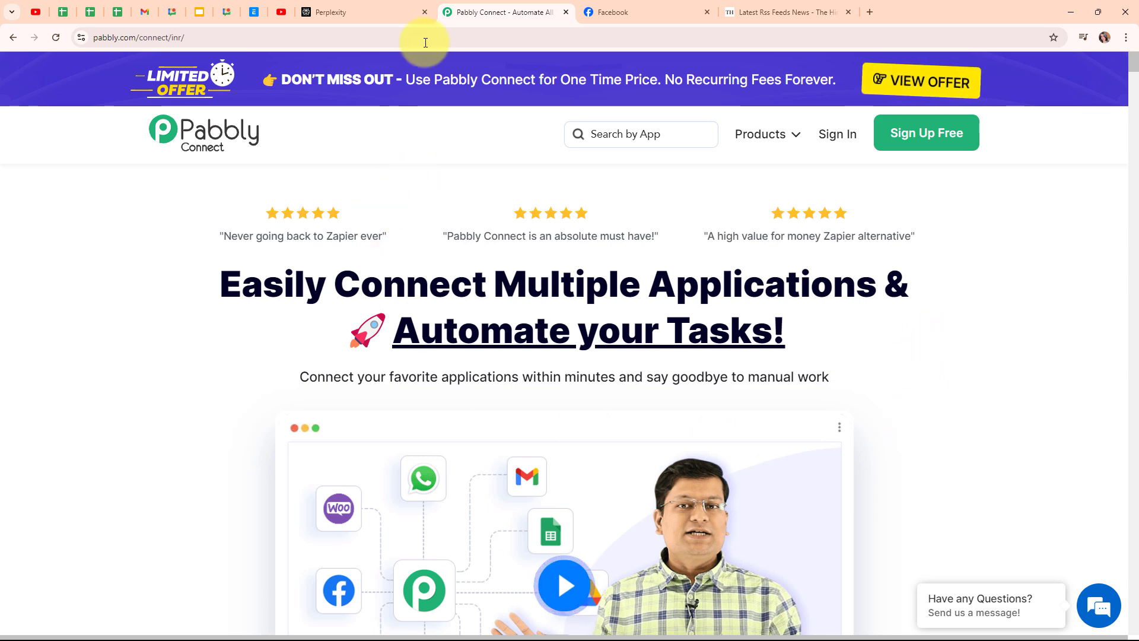
- Look over the Sports Elite Training Centre Facebook page, The Hindu's RSS feeds page and Perplexity, and return to the Pabbly Connect site
{"action": "left_click", "coordinate": [594, 12]}
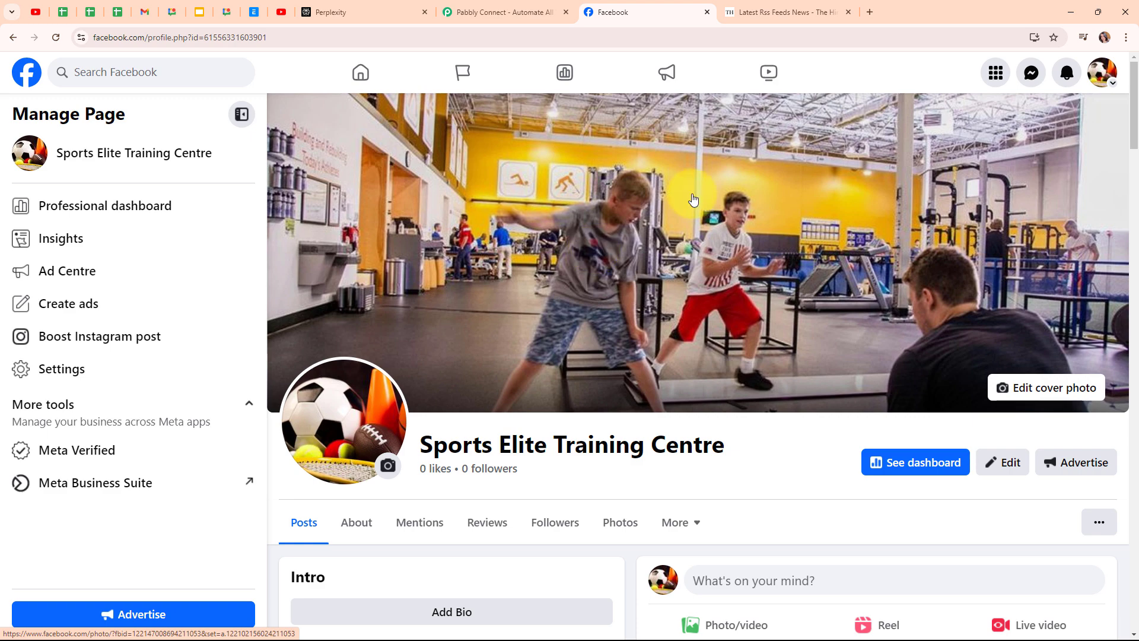
{"action": "left_click", "coordinate": [797, 8]}
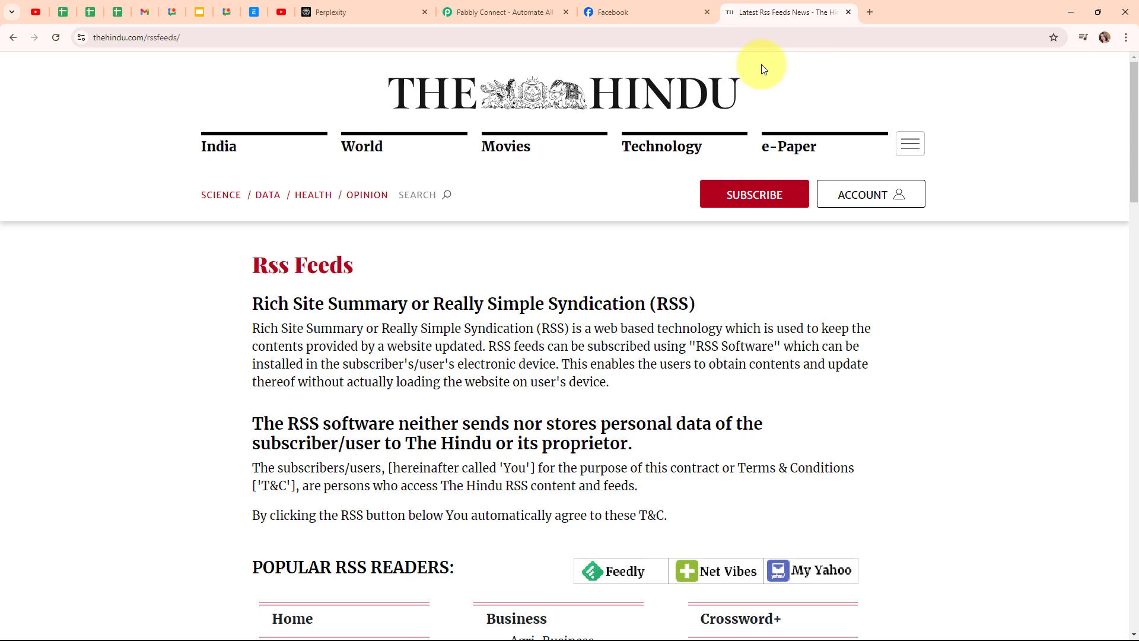
{"action": "left_click", "coordinate": [382, 7]}
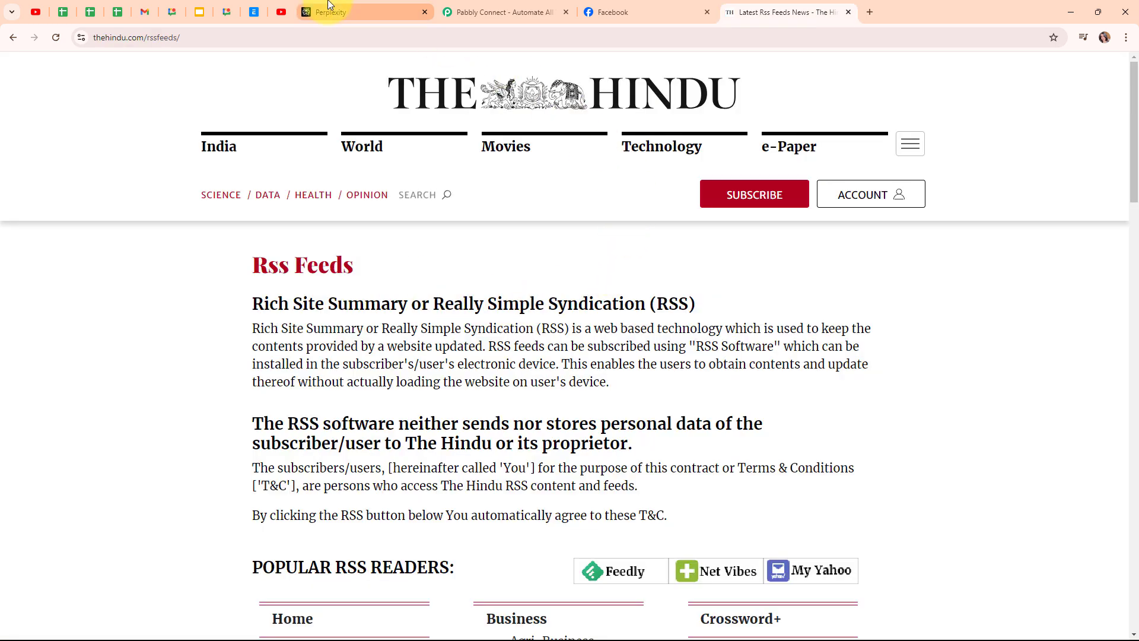
{"action": "left_click", "coordinate": [330, 12]}
{"action": "left_click", "coordinate": [638, 9]}
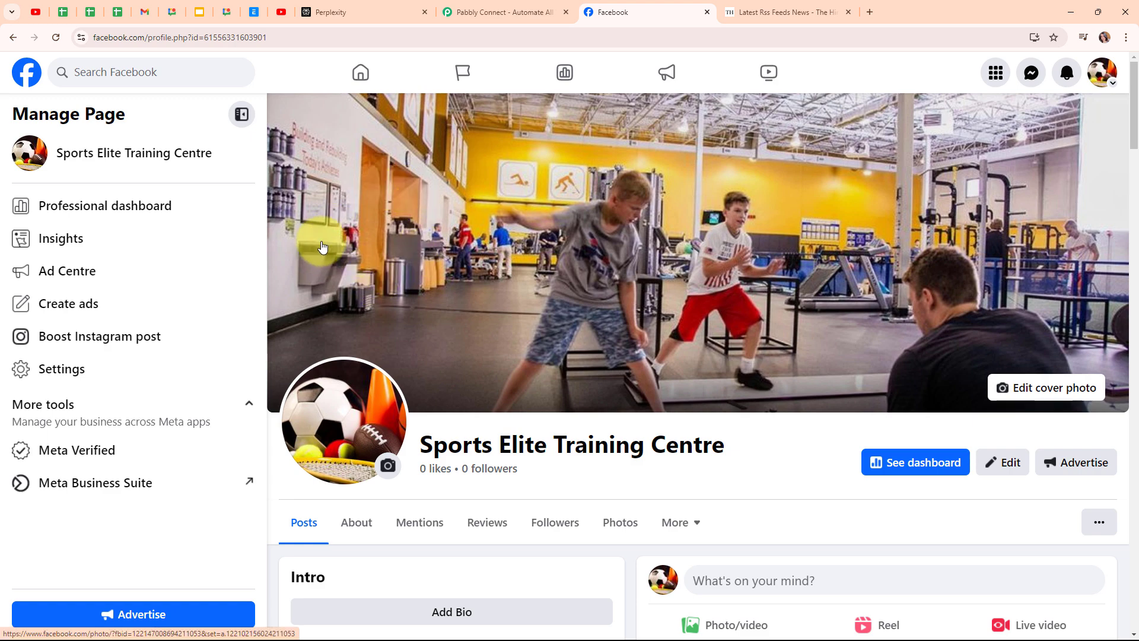
{"action": "left_click", "coordinate": [485, 5]}
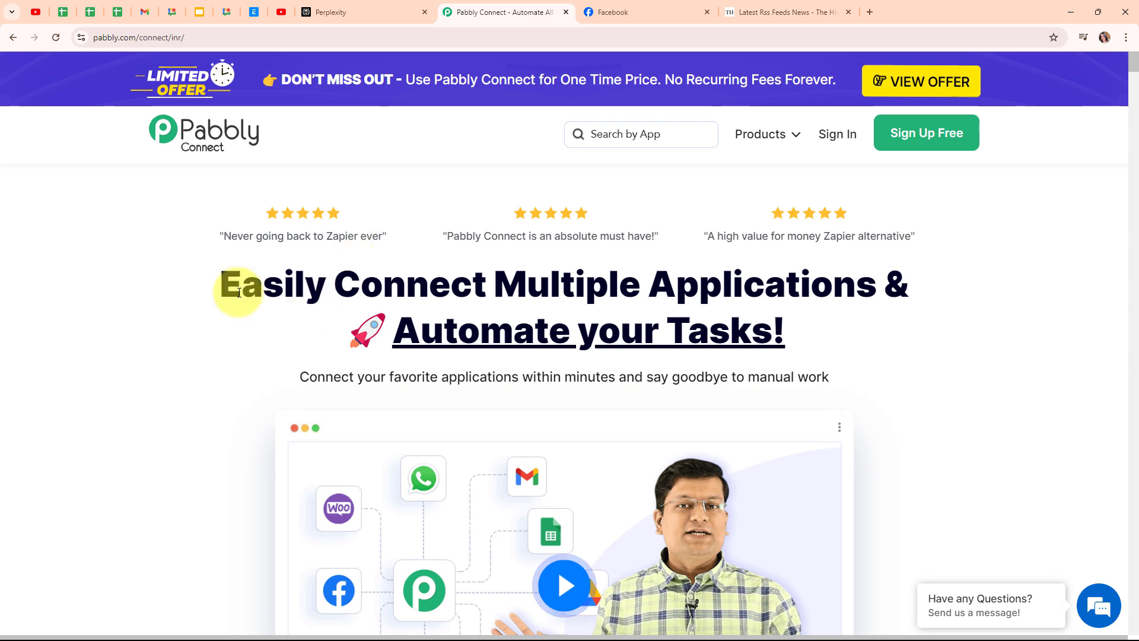
- Sign in to Pabbly from the Pabbly Connect home page and access the Pabbly Connect application
{"action": "left_click", "coordinate": [205, 35]}
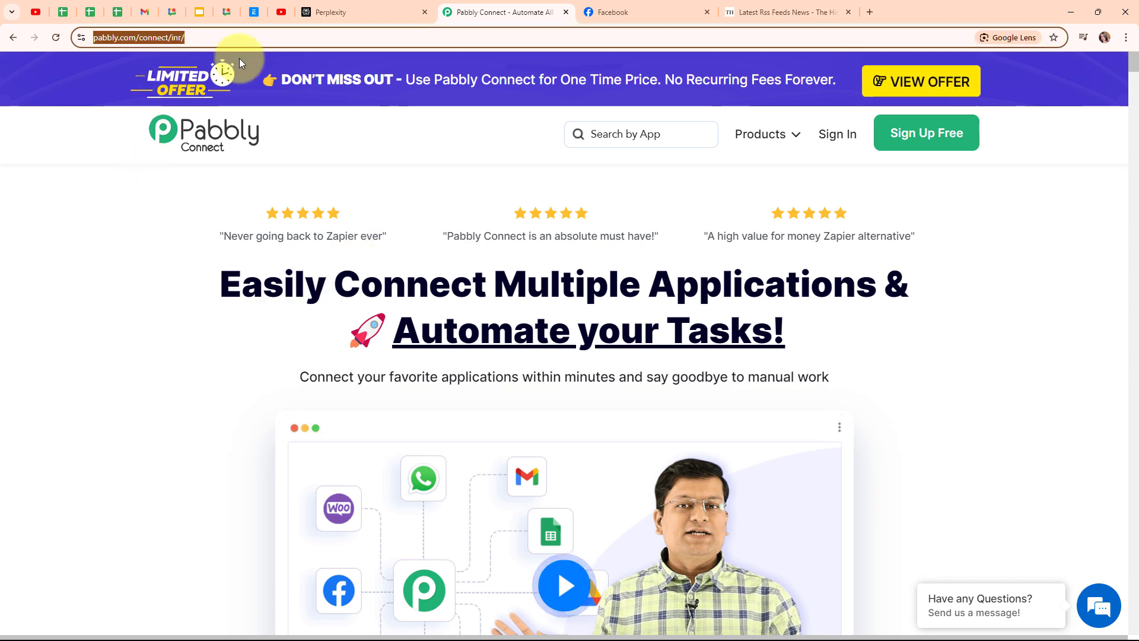
{"action": "left_click", "coordinate": [427, 153]}
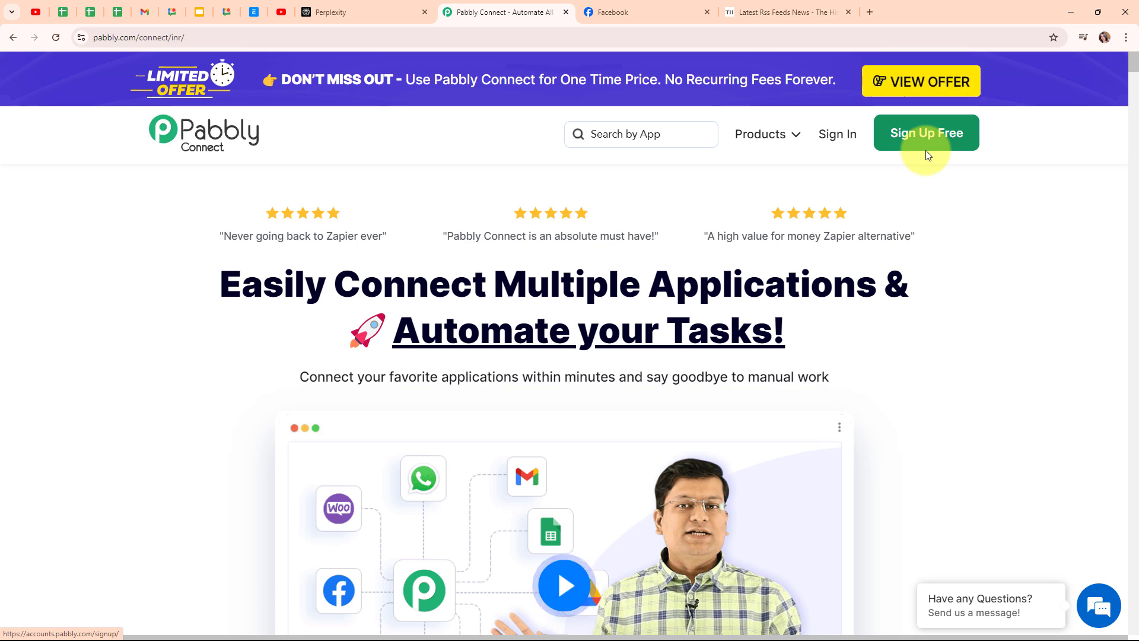
{"action": "left_click", "coordinate": [837, 140]}
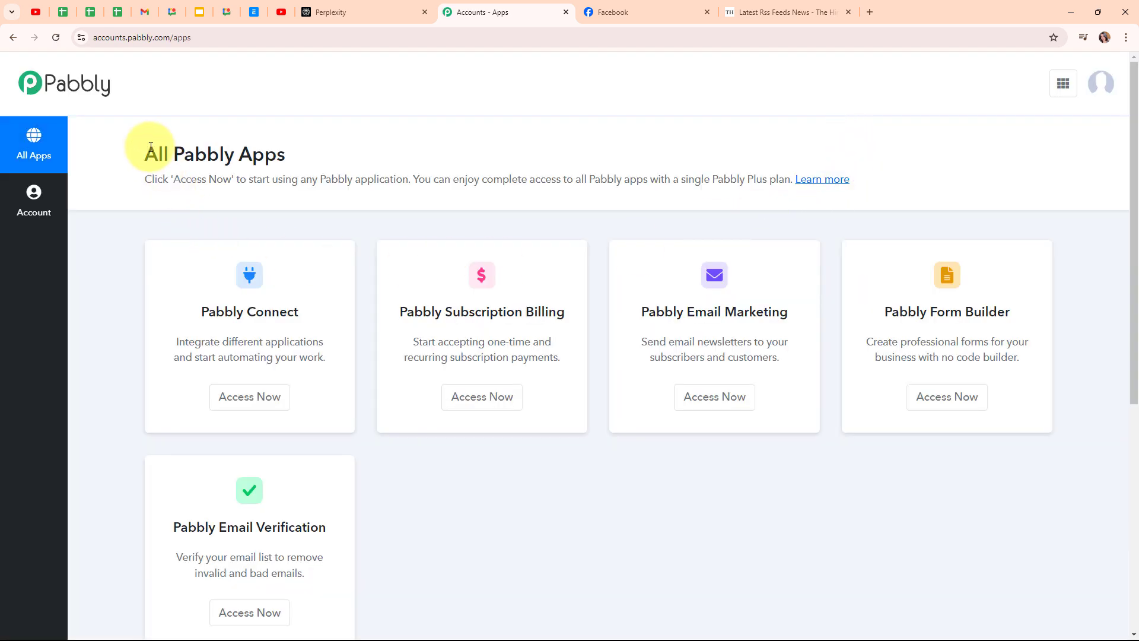
{"action": "left_click_drag", "start_coordinate": [148, 153], "coordinate": [287, 154]}
{"action": "left_click", "coordinate": [301, 154]}
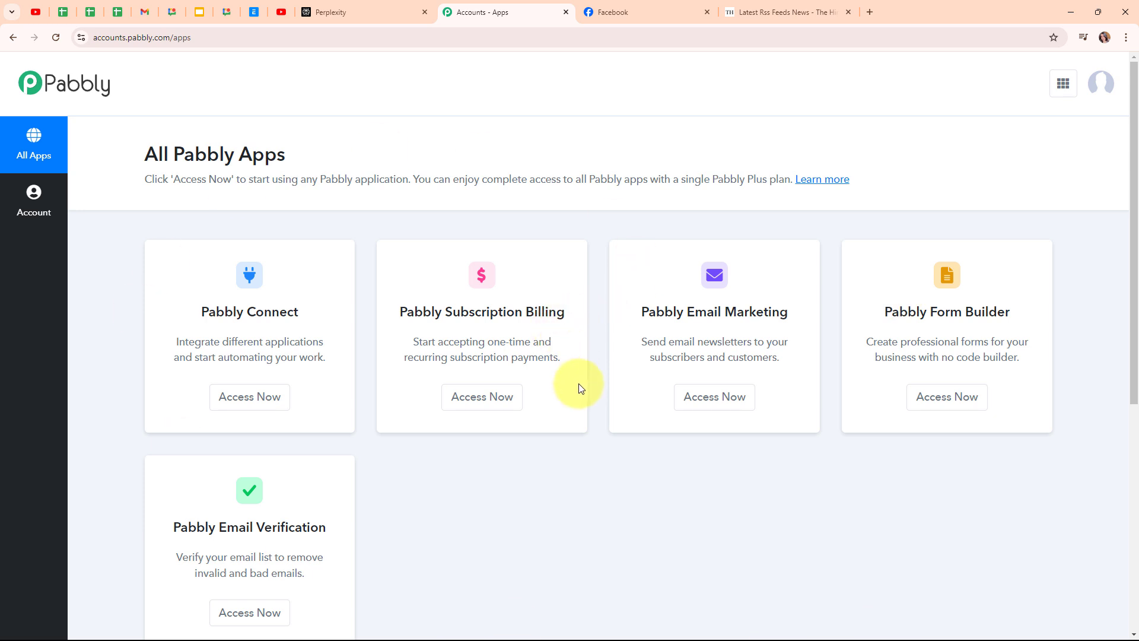
{"action": "left_click", "coordinate": [232, 394]}
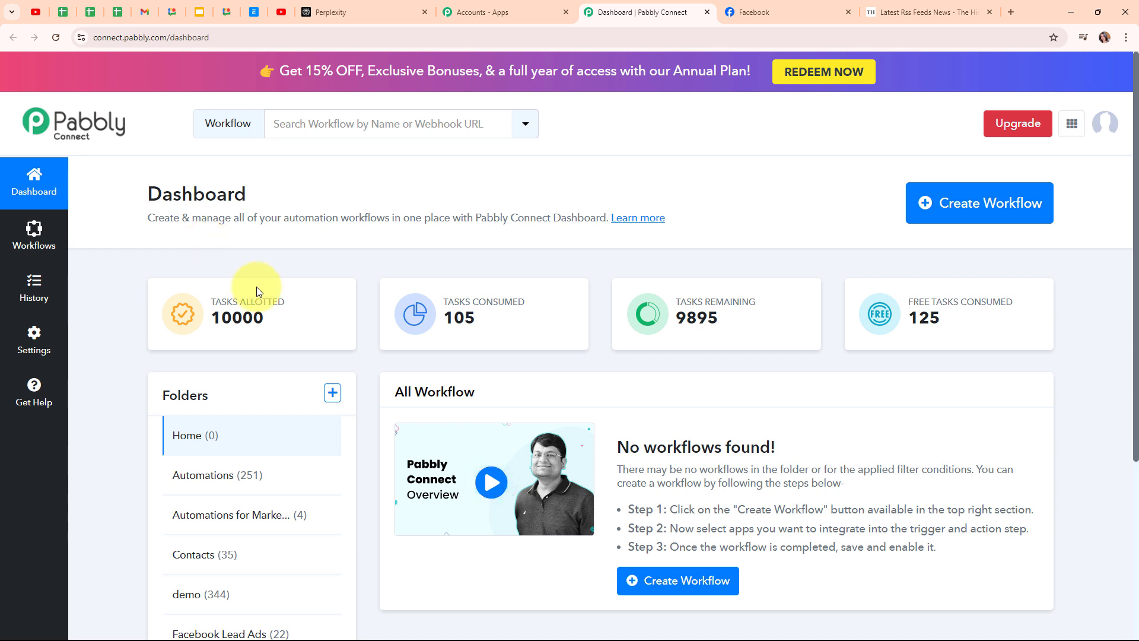
- Start a new workflow named "Create an Automated News Feed on Facebook using Perplexity AI" and choose the Automations folder for it
{"action": "left_click", "coordinate": [990, 228]}
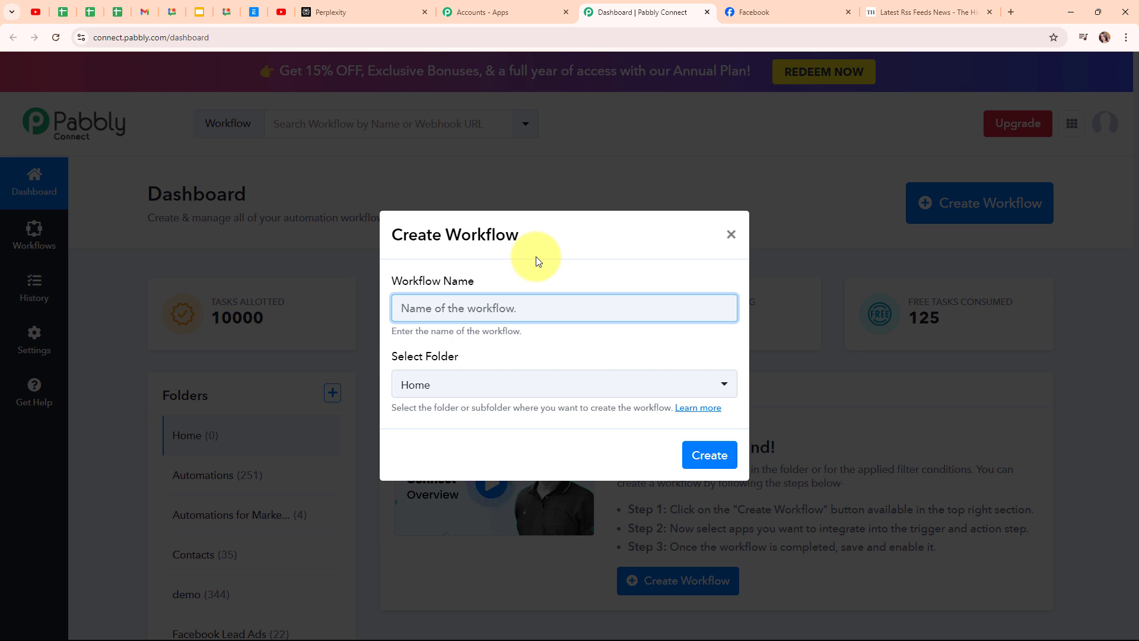
{"action": "type", "text": "Create an Automated News Feed on Facebook using Perplexity AI"}
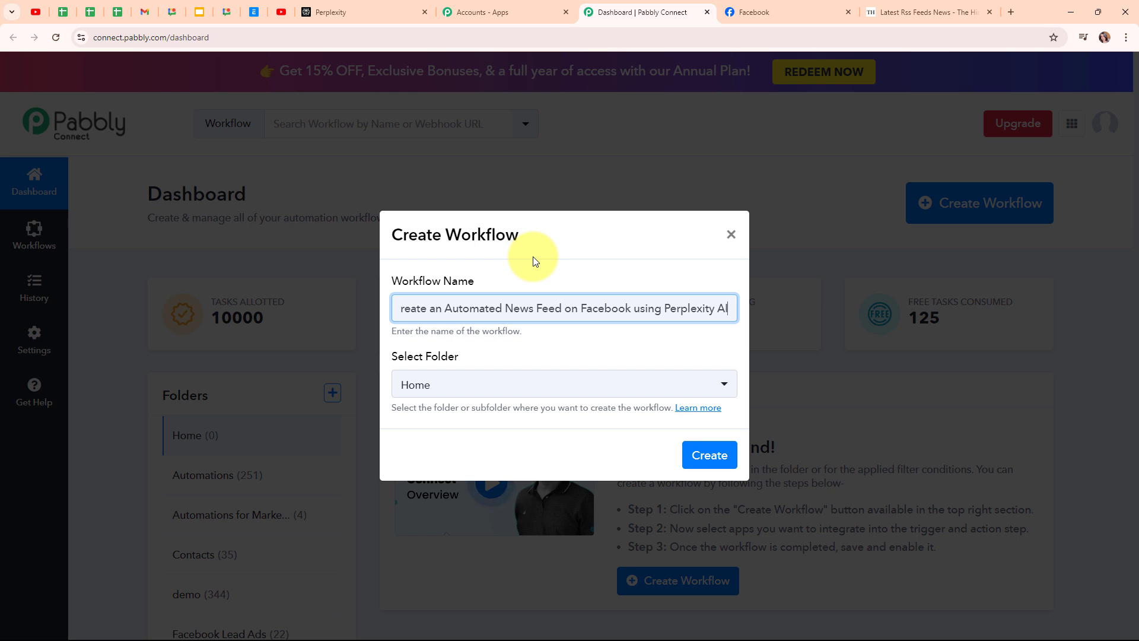
{"action": "left_click", "coordinate": [521, 392]}
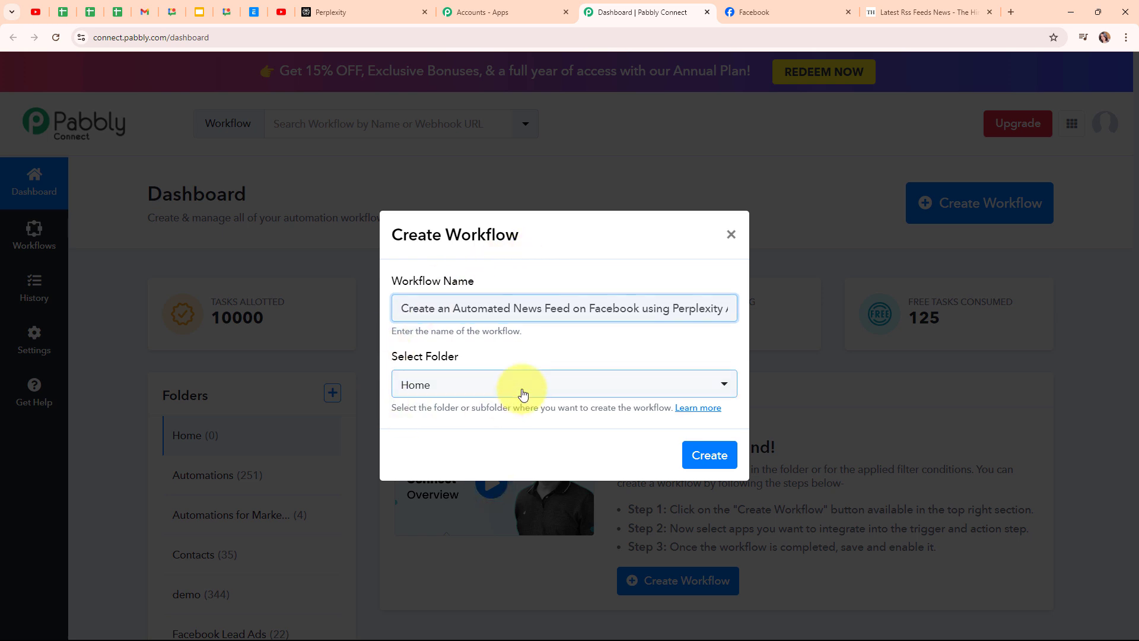
{"action": "left_click", "coordinate": [474, 178]}
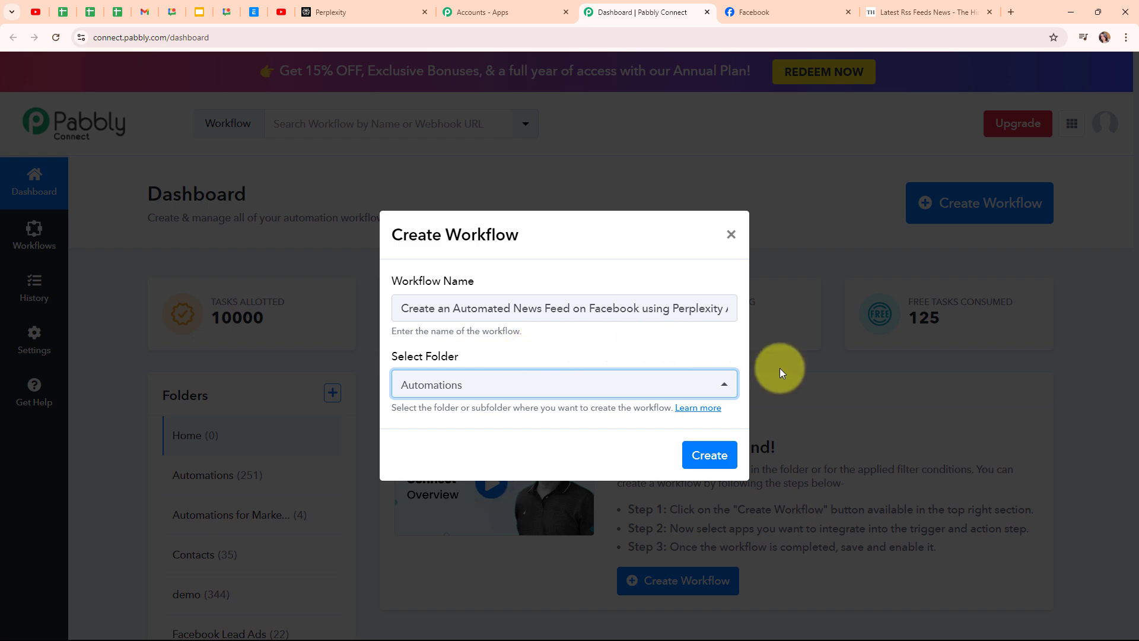
- Read the Pabbly forum thread about folders from the workflow dialog's help link and close it
{"action": "left_click", "coordinate": [698, 409]}
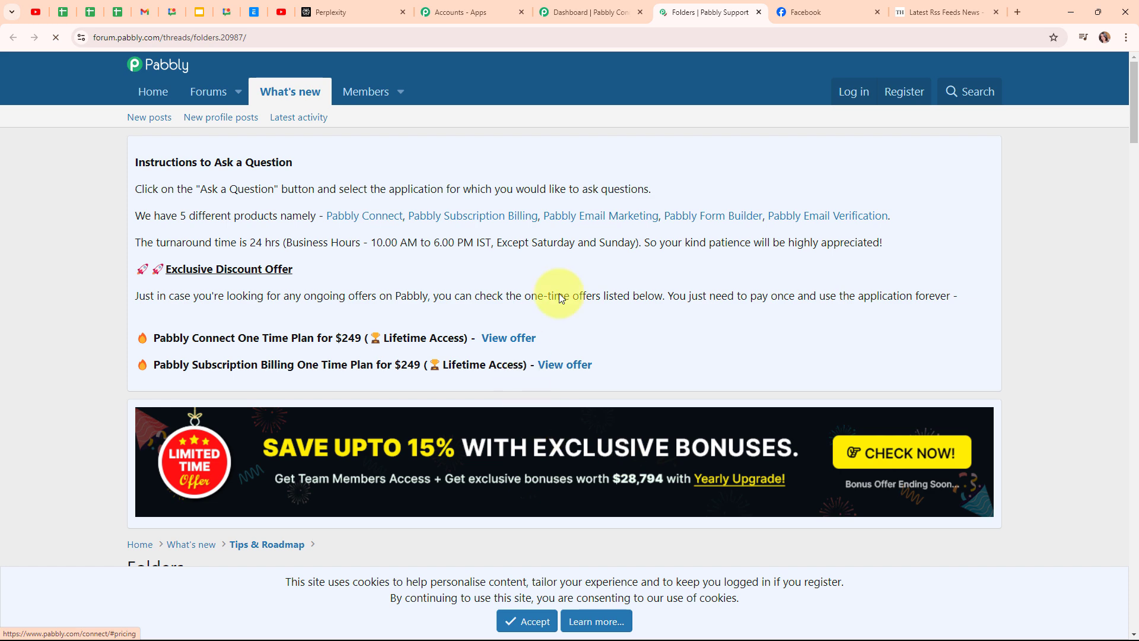
{"action": "scroll", "coordinate": [770, 333], "scroll_direction": "down", "scroll_amount": 8}
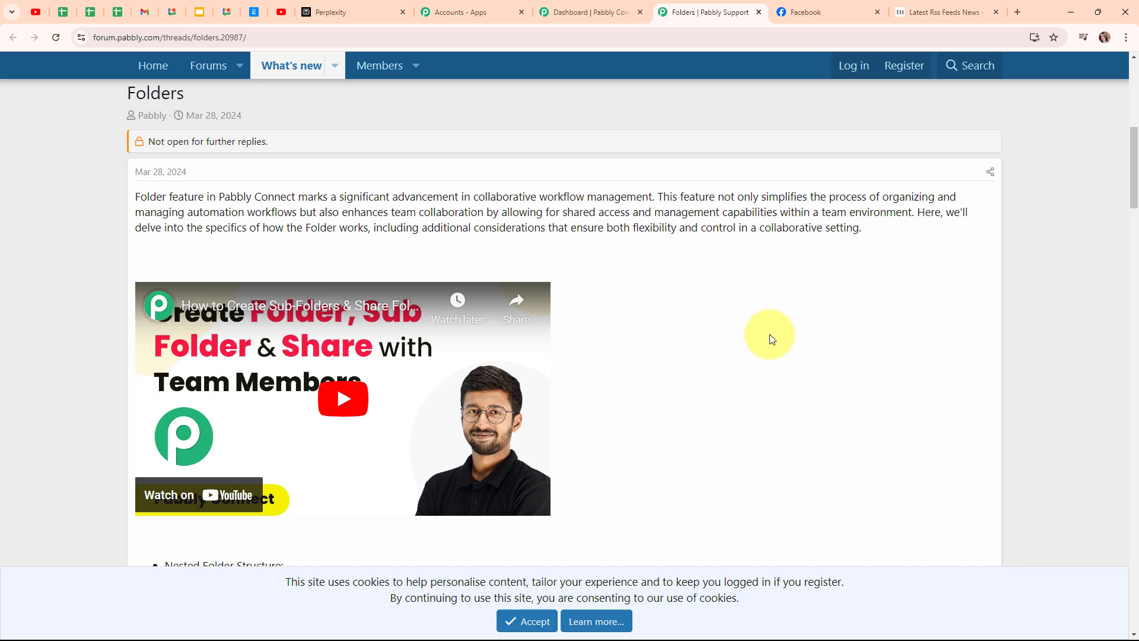
{"action": "left_click", "coordinate": [759, 12]}
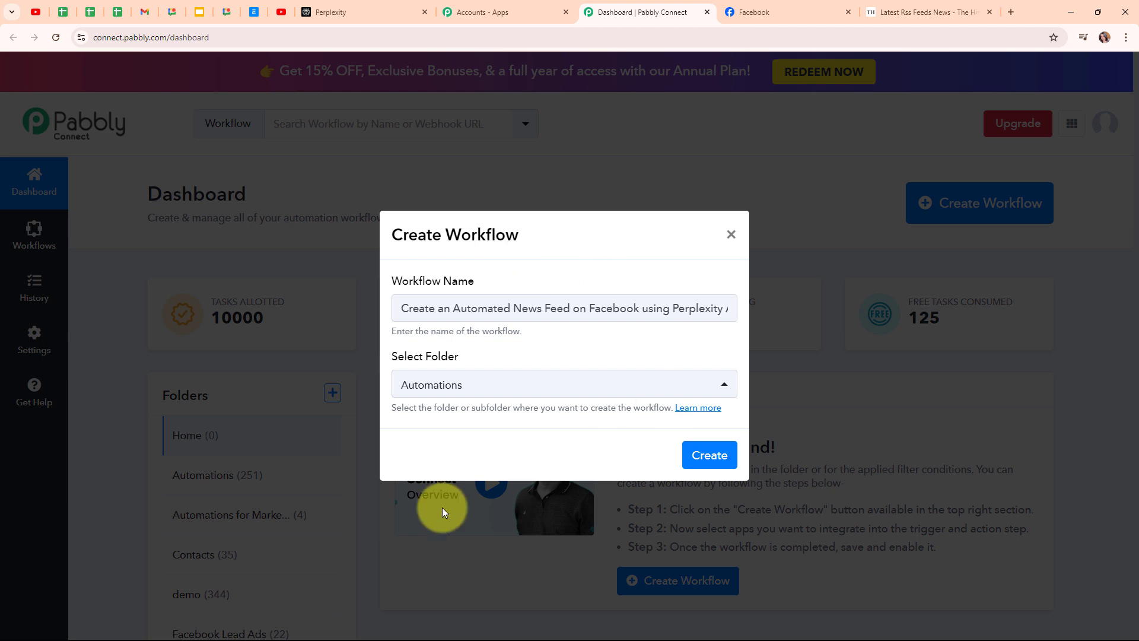
- Create the workflow and collapse its trigger card to view the trigger and action steps together
{"action": "left_click", "coordinate": [714, 458]}
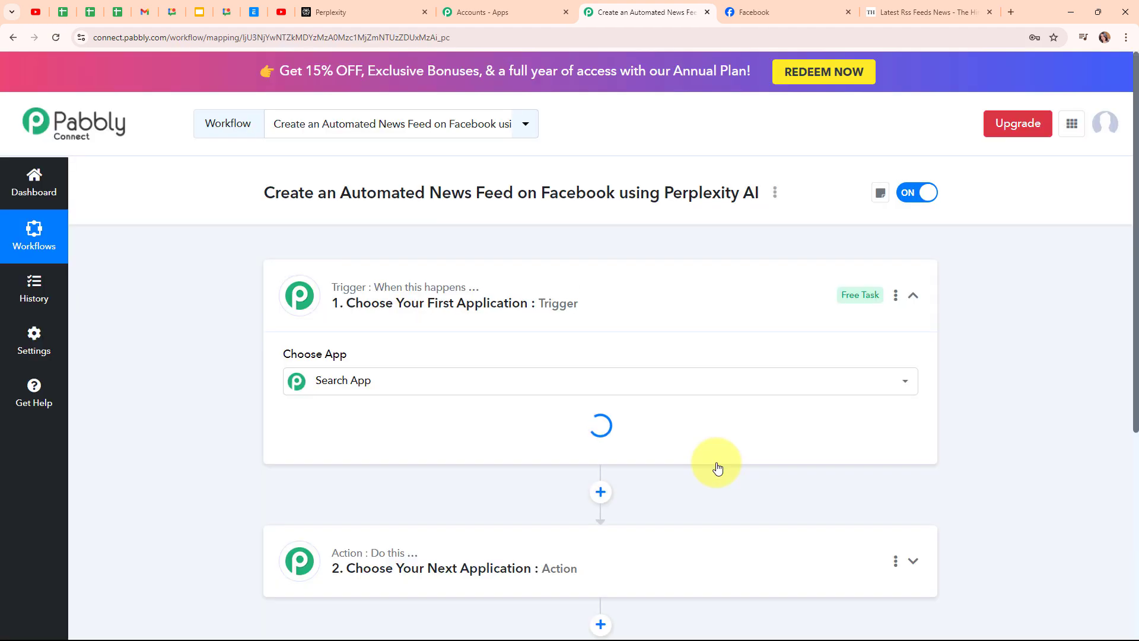
{"action": "left_click", "coordinate": [920, 296]}
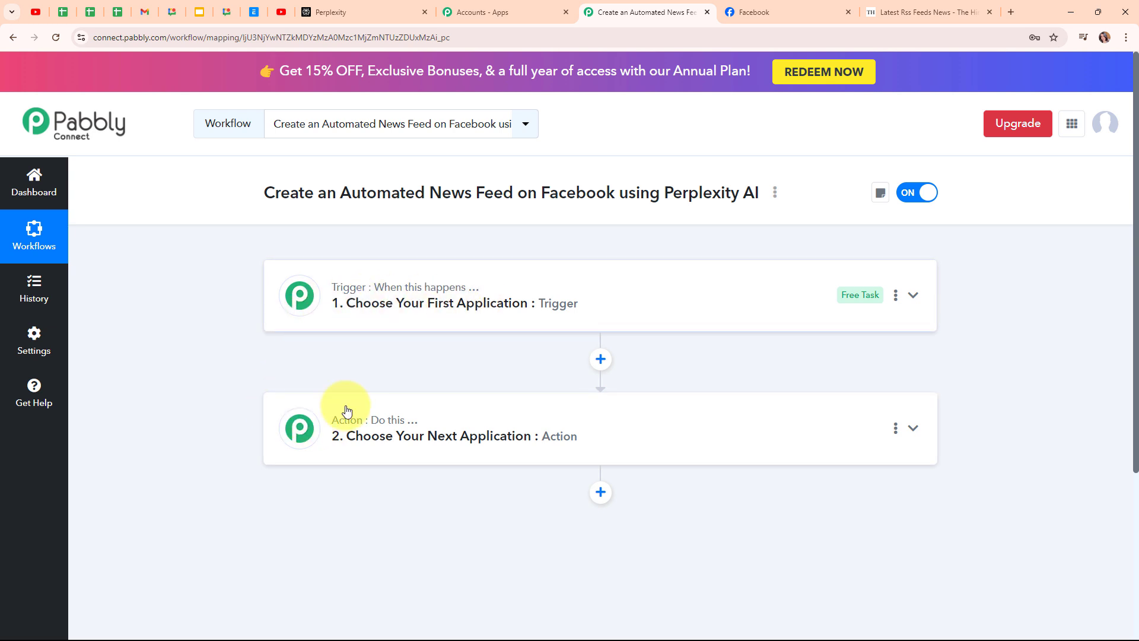
{"action": "mouse_move", "coordinate": [407, 431]}
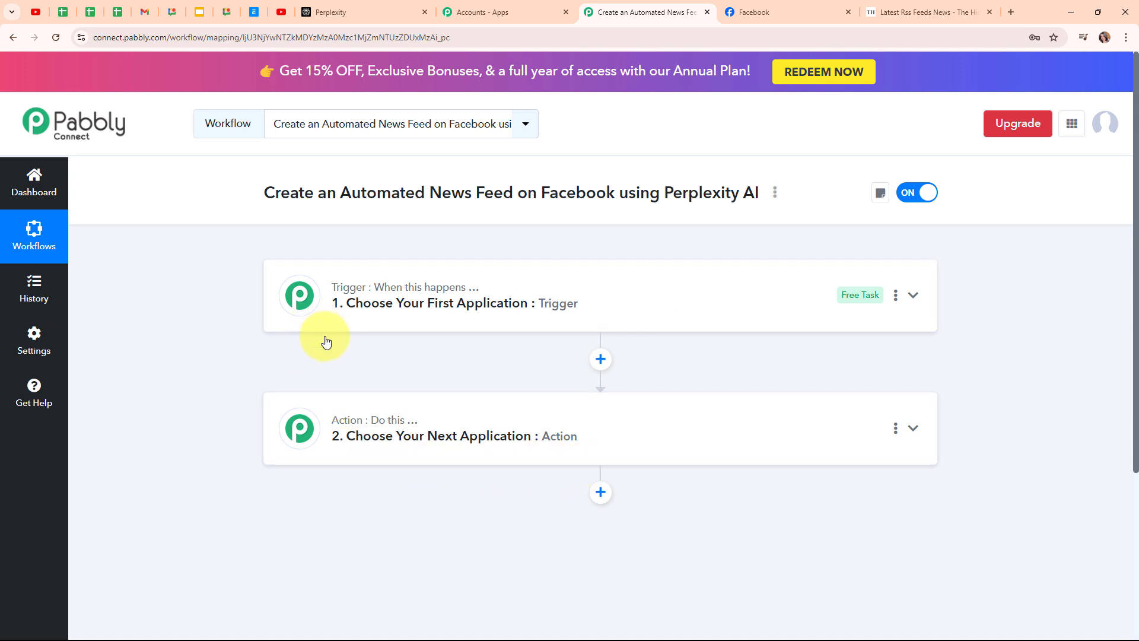
- Set the workflow's trigger application to RSS by Pabbly with New Item in Feed as the trigger event
{"action": "left_click", "coordinate": [914, 296]}
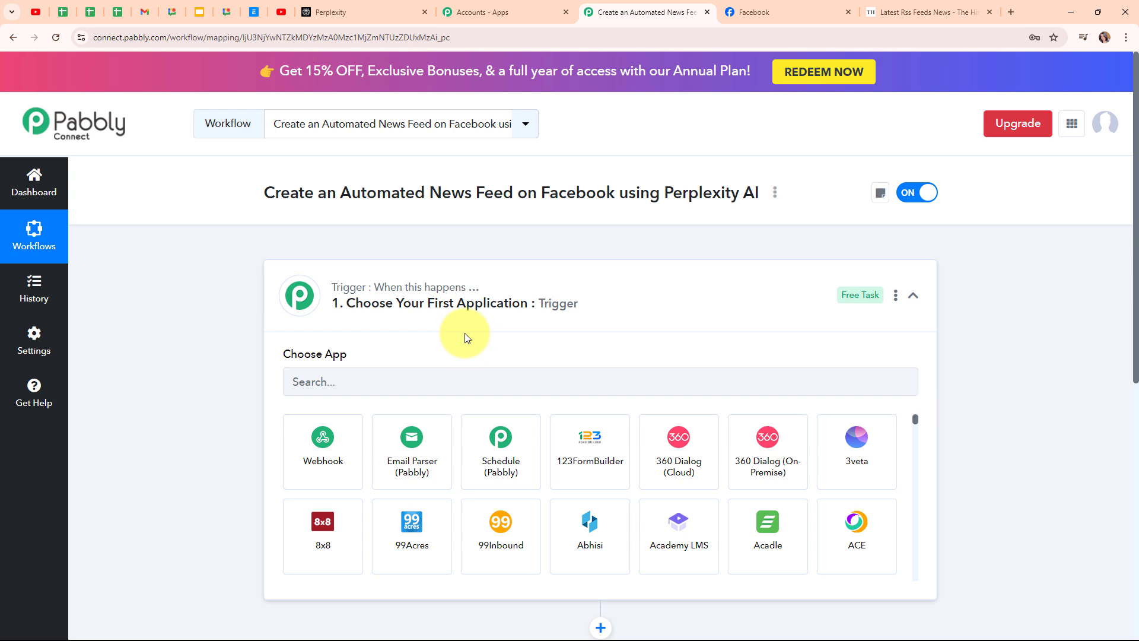
{"action": "left_click", "coordinate": [422, 378]}
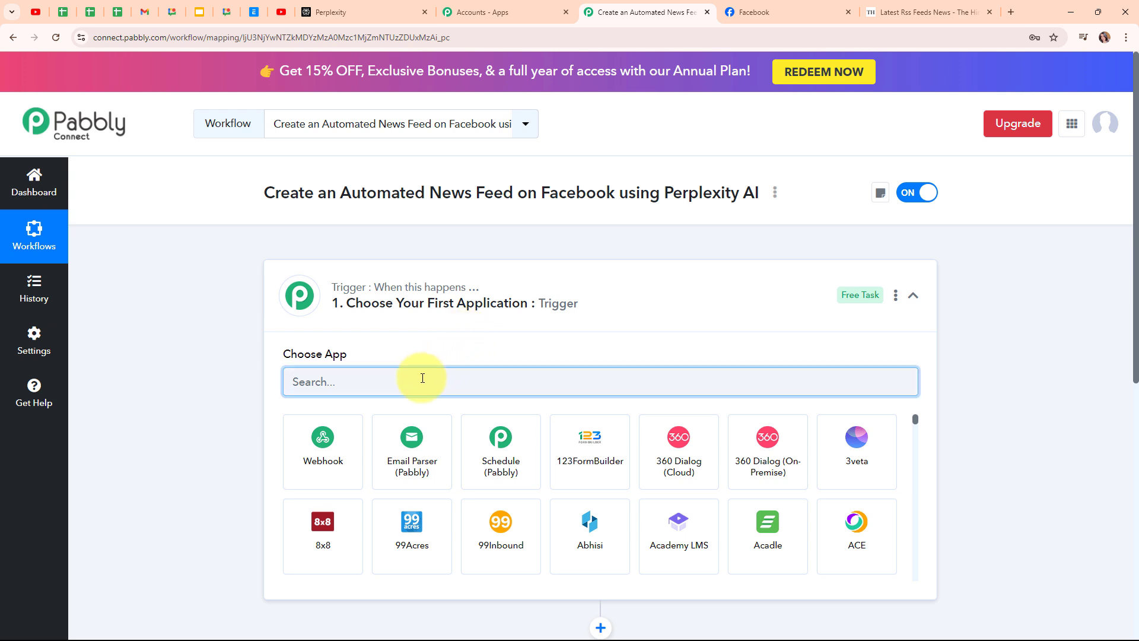
{"action": "type", "text": "RSS"}
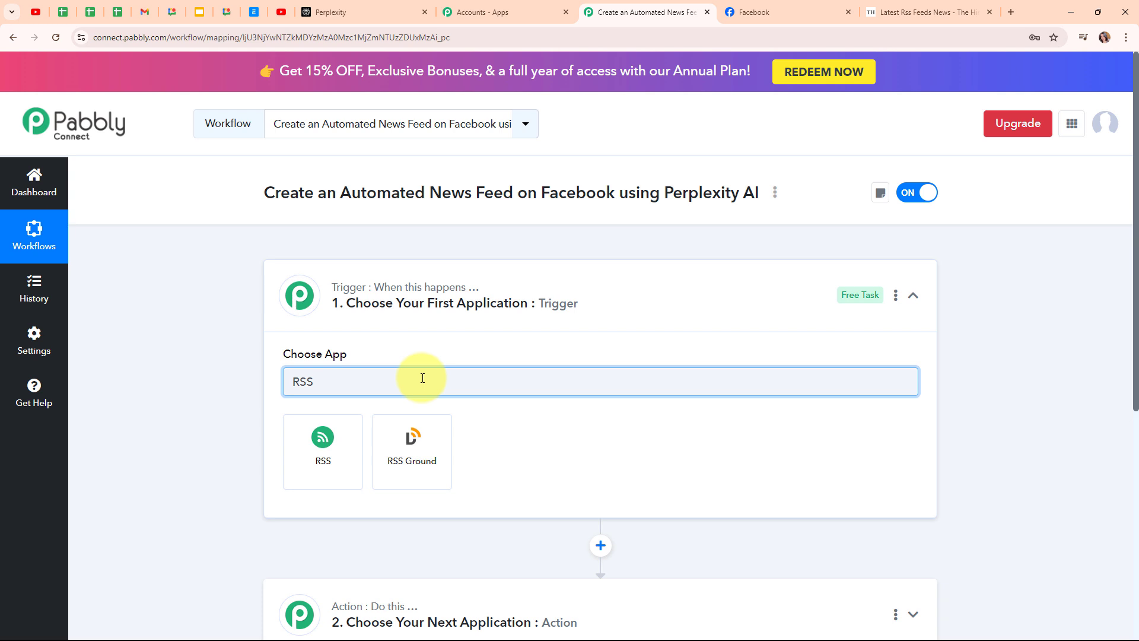
{"action": "left_click", "coordinate": [309, 458]}
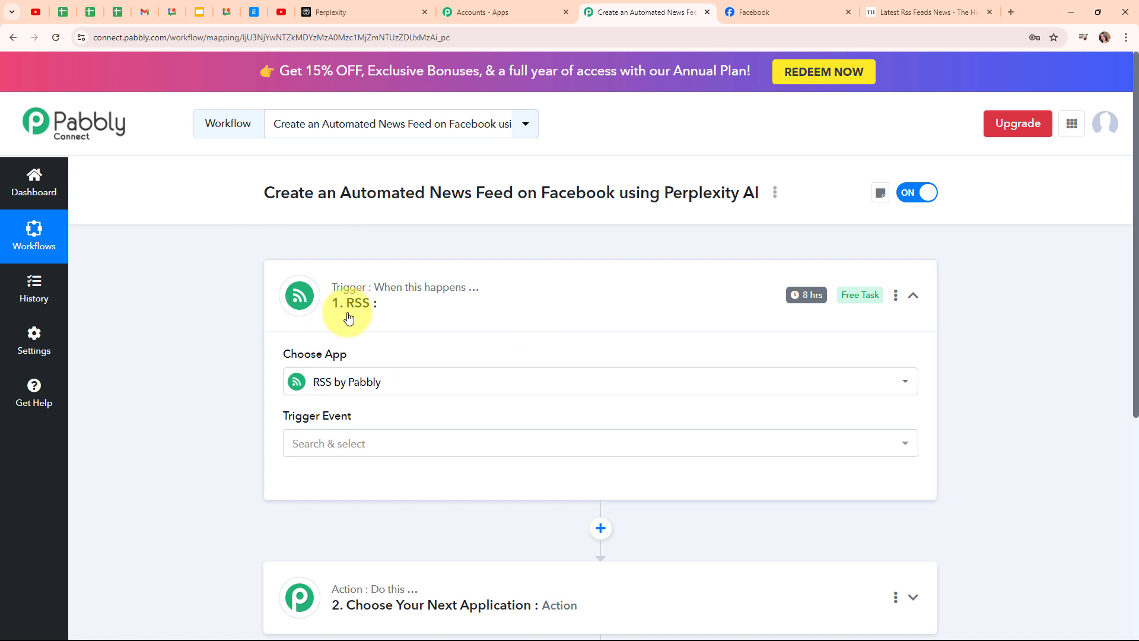
{"action": "left_click", "coordinate": [373, 449]}
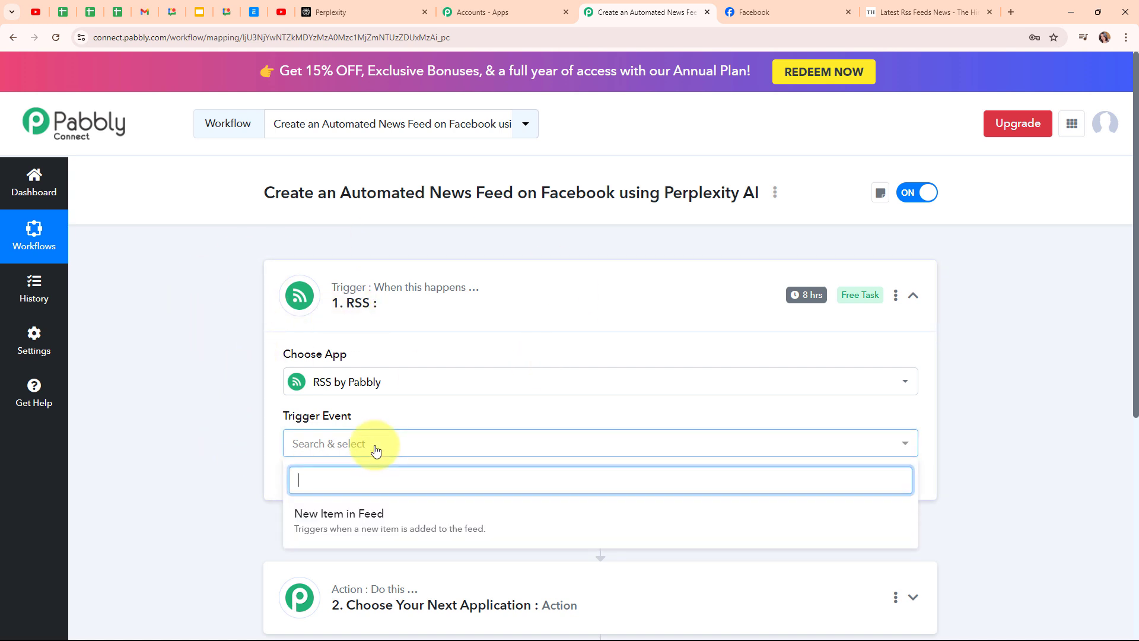
{"action": "left_click", "coordinate": [387, 528]}
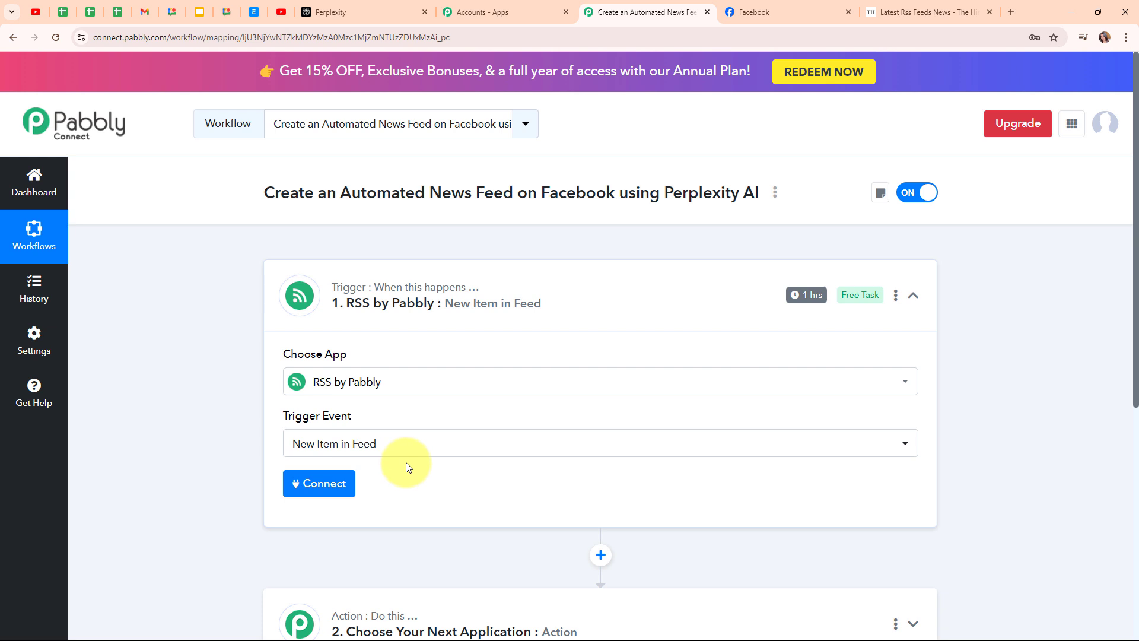
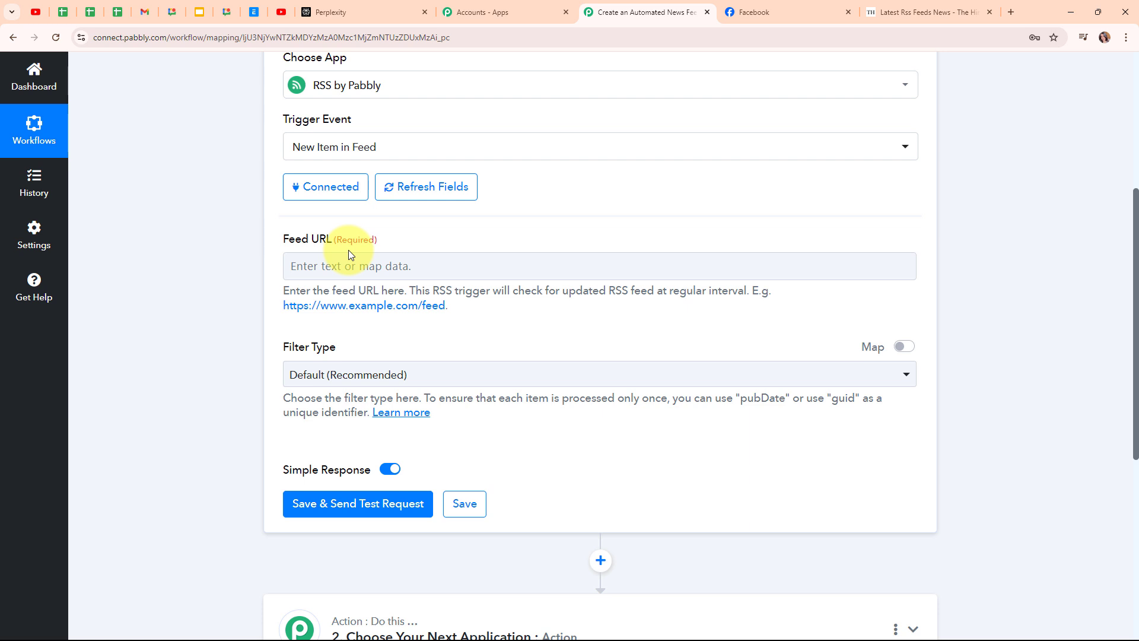
- Open the Sport feed from The Hindu's RSS feeds page and copy its URL for the trigger's required Feed URL
{"action": "left_click_drag", "start_coordinate": [282, 237], "coordinate": [335, 238]}
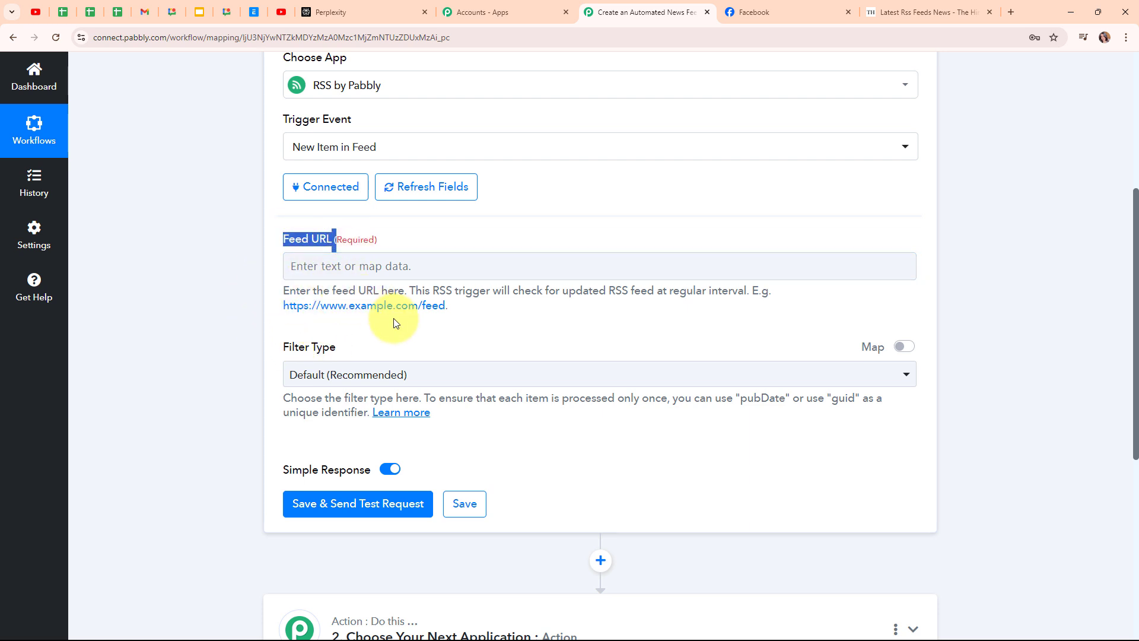
{"action": "left_click", "coordinate": [922, 12]}
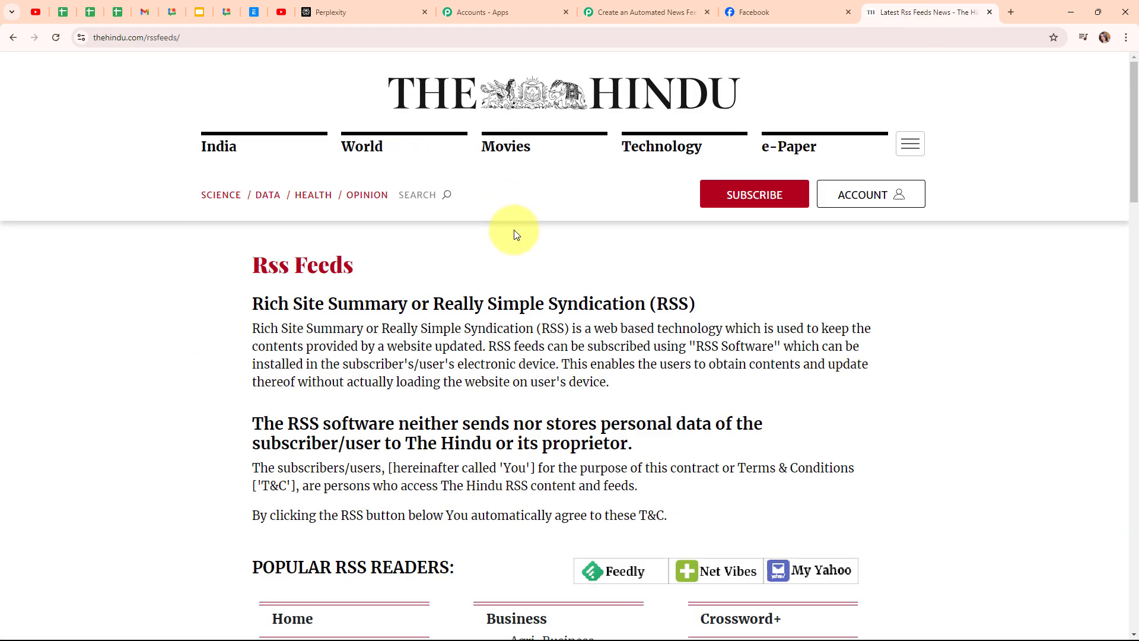
{"action": "scroll", "coordinate": [513, 234], "scroll_direction": "down", "scroll_amount": 7}
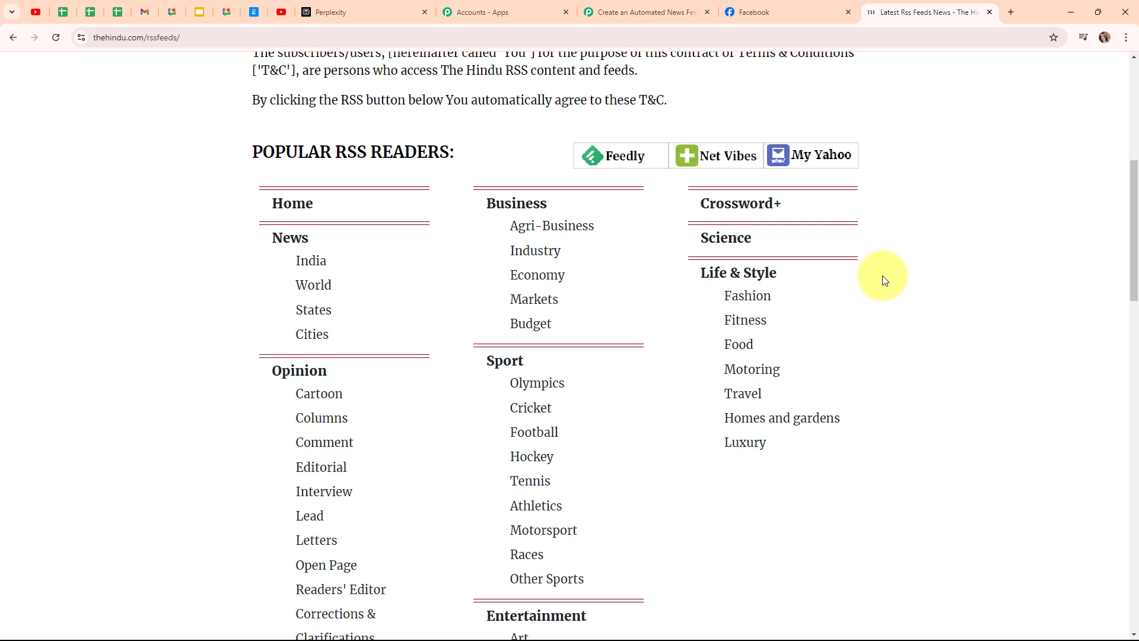
{"action": "left_click", "coordinate": [504, 361]}
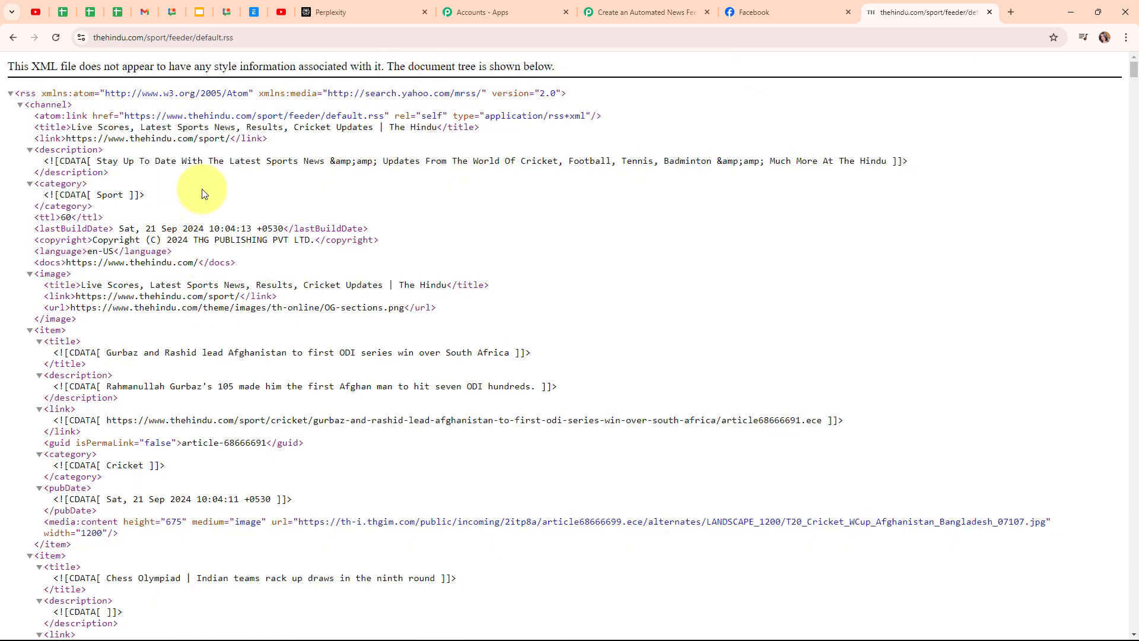
{"action": "left_click", "coordinate": [245, 39]}
{"action": "key", "text": "ctrl+c"}
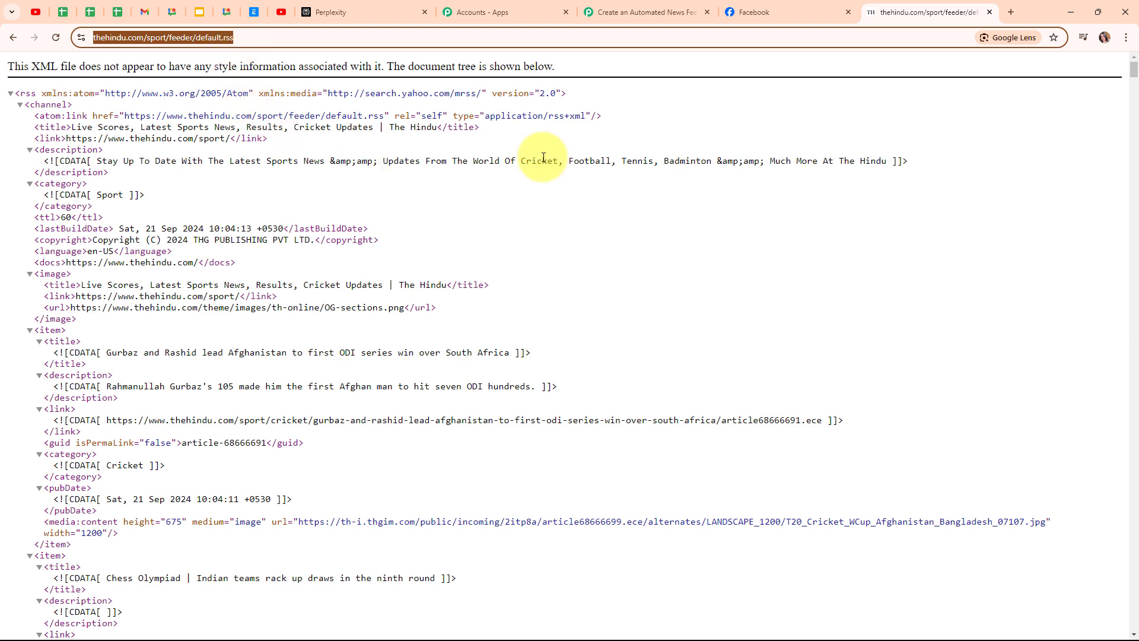
{"action": "left_click", "coordinate": [641, 12]}
{"action": "left_click", "coordinate": [332, 264]}
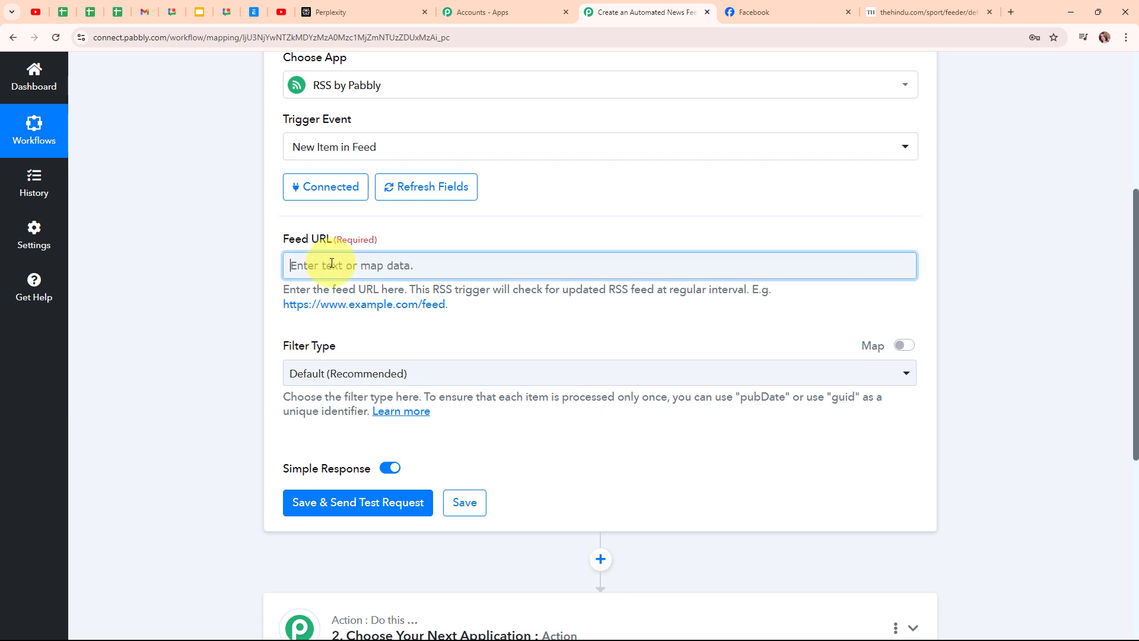
{"action": "key", "text": "ctrl+v"}
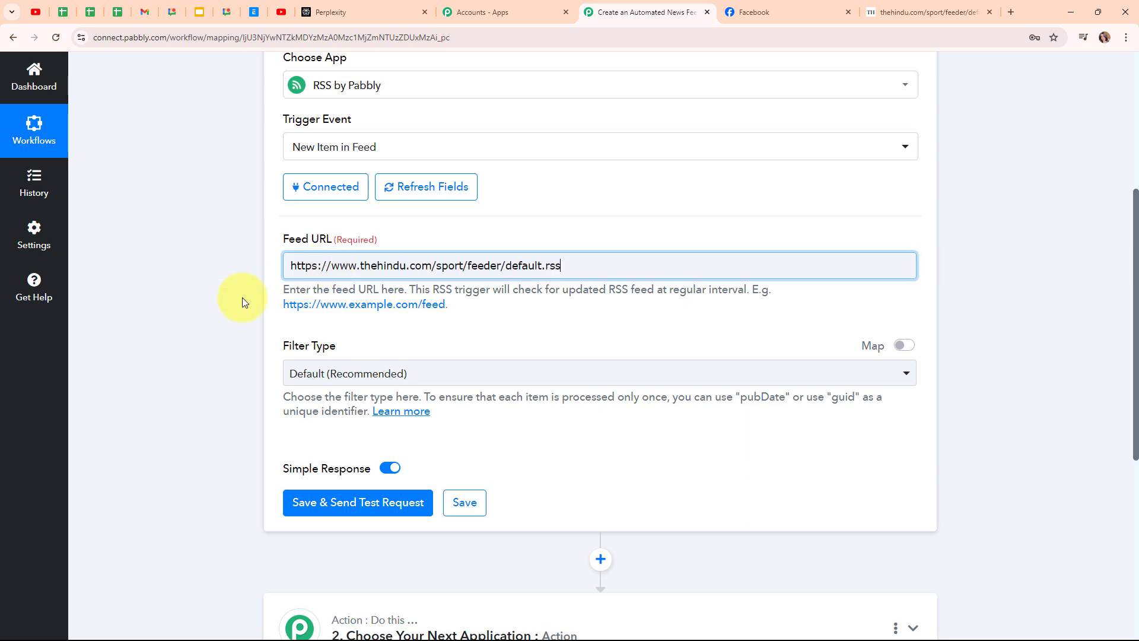
{"action": "left_click", "coordinate": [204, 302]}
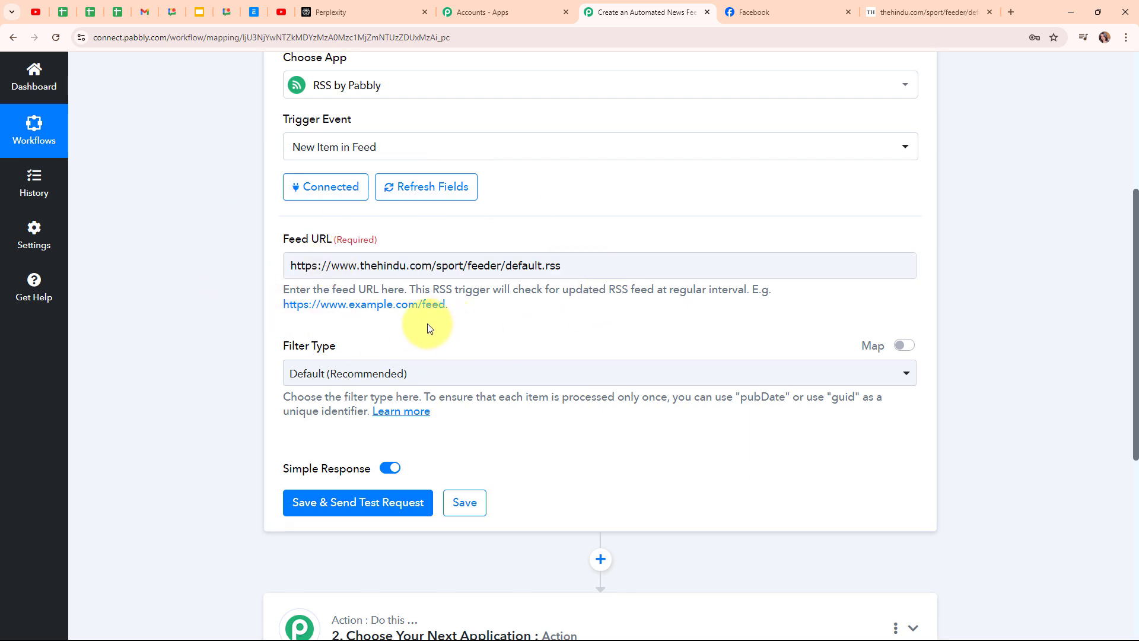
- Try Different Publish Date as the trigger's Filter Type and return it to Default (Recommended)
{"action": "left_click_drag", "start_coordinate": [282, 348], "coordinate": [356, 343]}
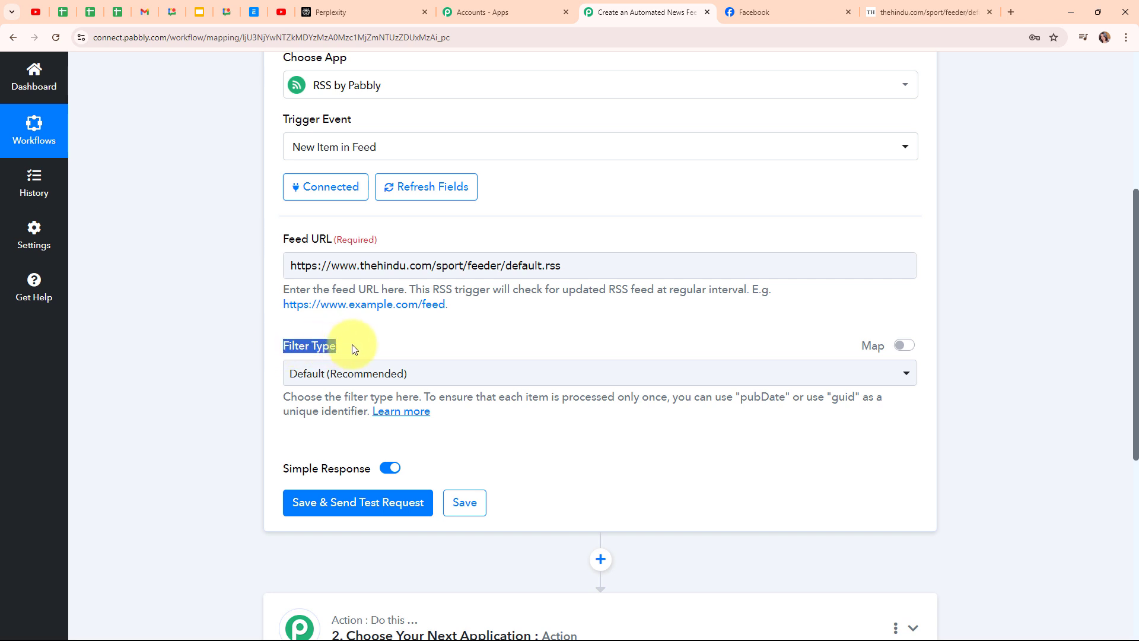
{"action": "left_click", "coordinate": [496, 344]}
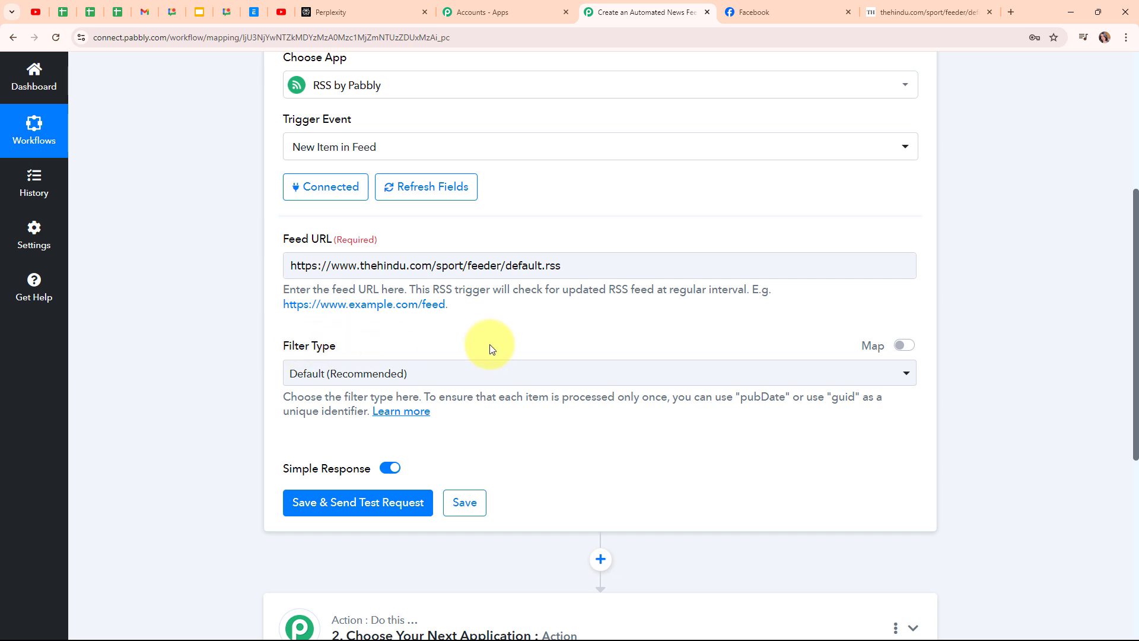
{"action": "left_click", "coordinate": [600, 382]}
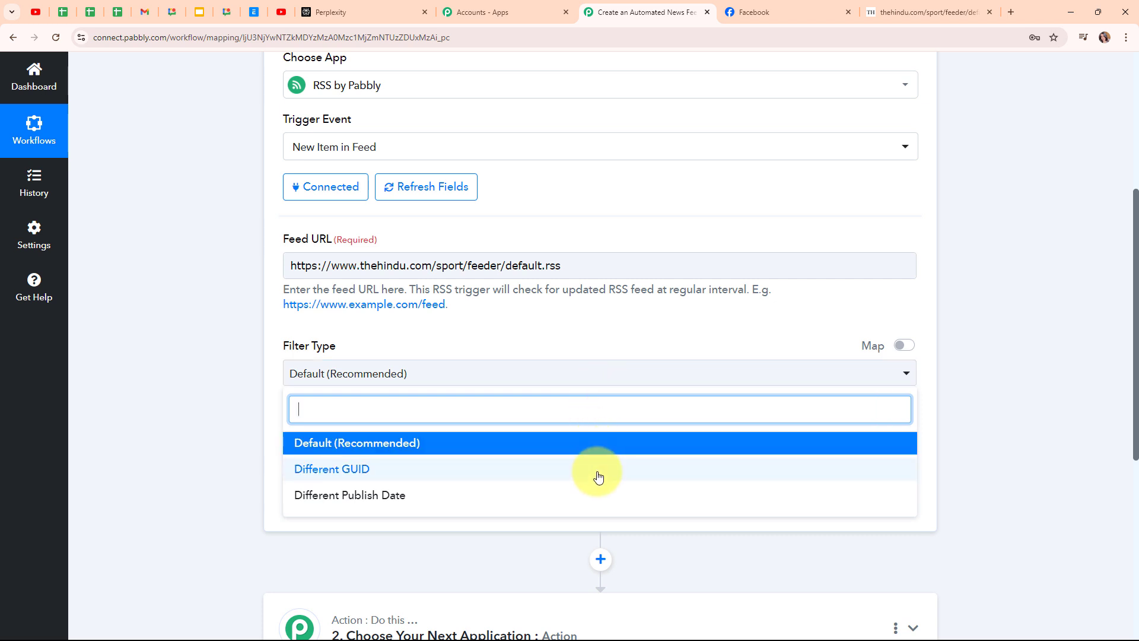
{"action": "left_click", "coordinate": [597, 497]}
{"action": "left_click", "coordinate": [522, 378]}
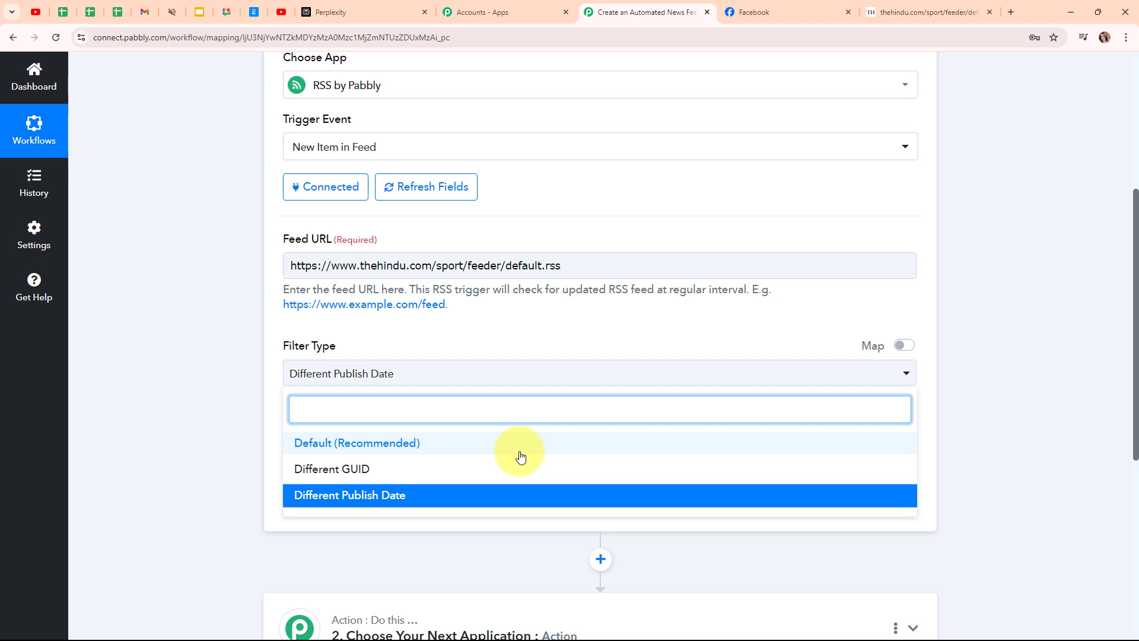
{"action": "left_click", "coordinate": [334, 443]}
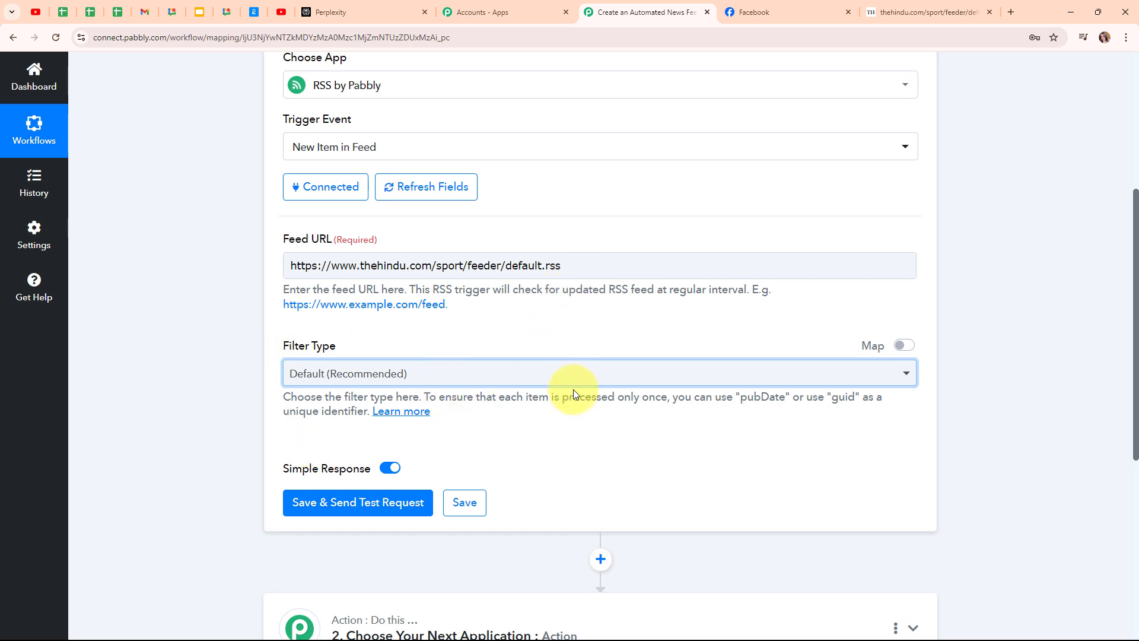
- Save the RSS trigger and send a test request to capture a feed item
{"action": "left_click", "coordinate": [307, 501]}
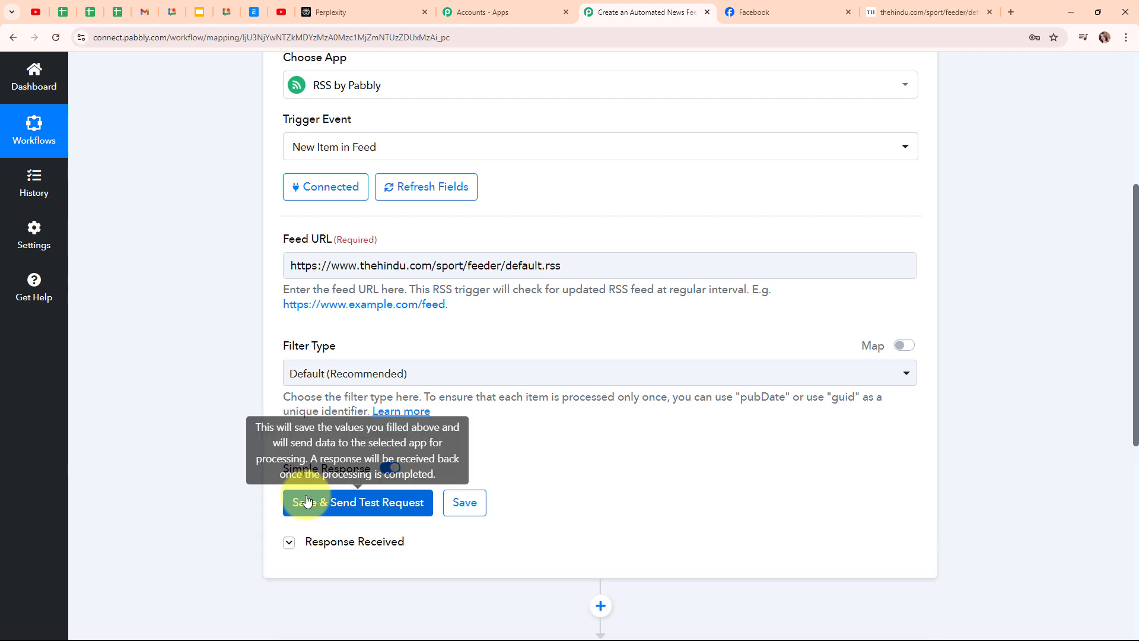
{"action": "scroll", "coordinate": [1049, 479], "scroll_direction": "down", "scroll_amount": 5}
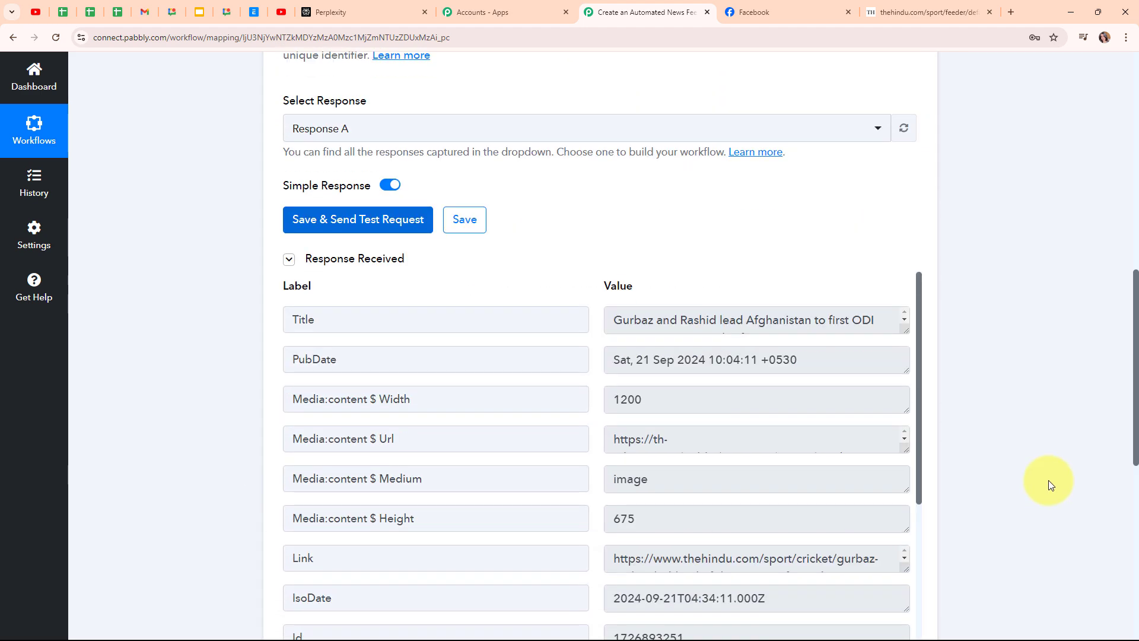
{"action": "scroll", "coordinate": [1048, 479], "scroll_direction": "down", "scroll_amount": 1}
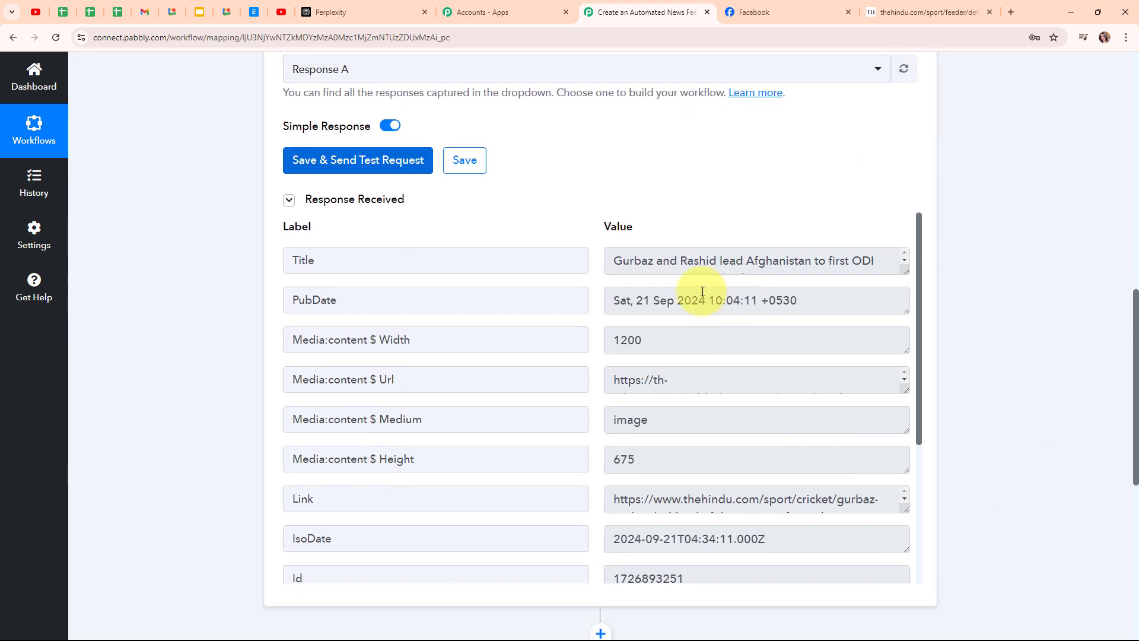
- Examine the title, publish date and full image URL in the trigger's test response
{"action": "left_click_drag", "start_coordinate": [618, 254], "coordinate": [877, 333]}
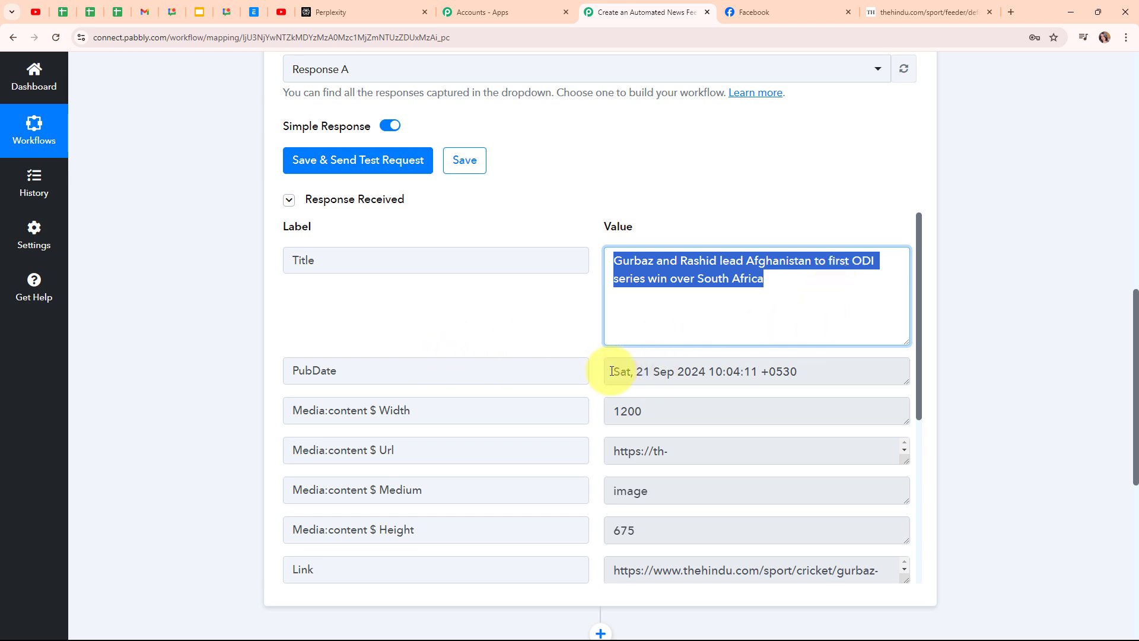
{"action": "left_click_drag", "start_coordinate": [611, 372], "coordinate": [708, 375]}
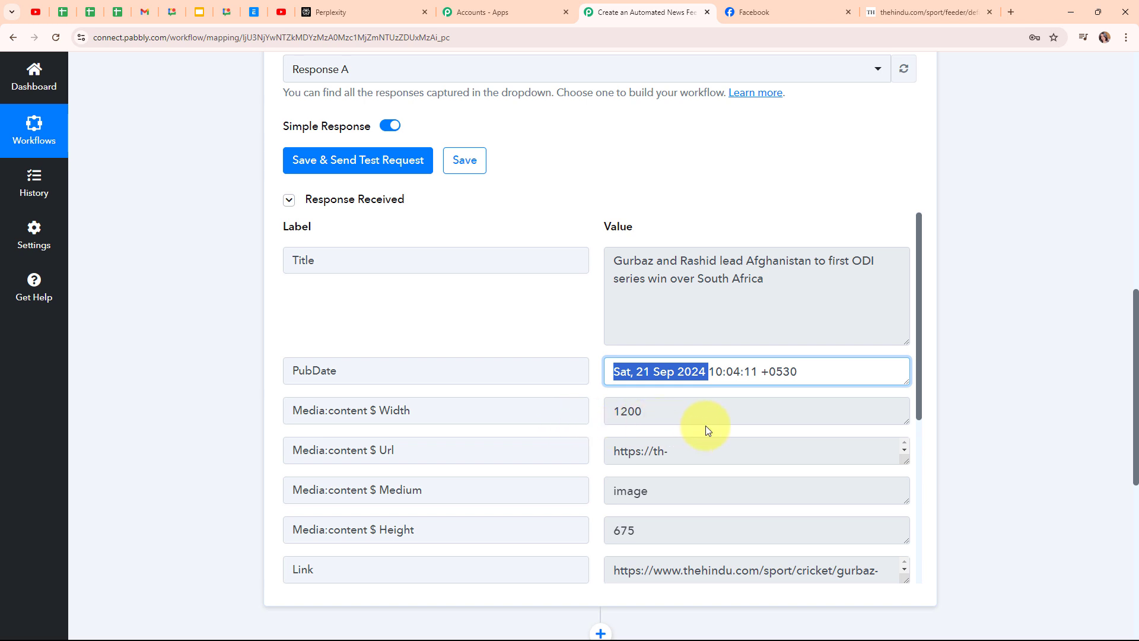
{"action": "scroll", "coordinate": [735, 419], "scroll_direction": "down", "scroll_amount": 3}
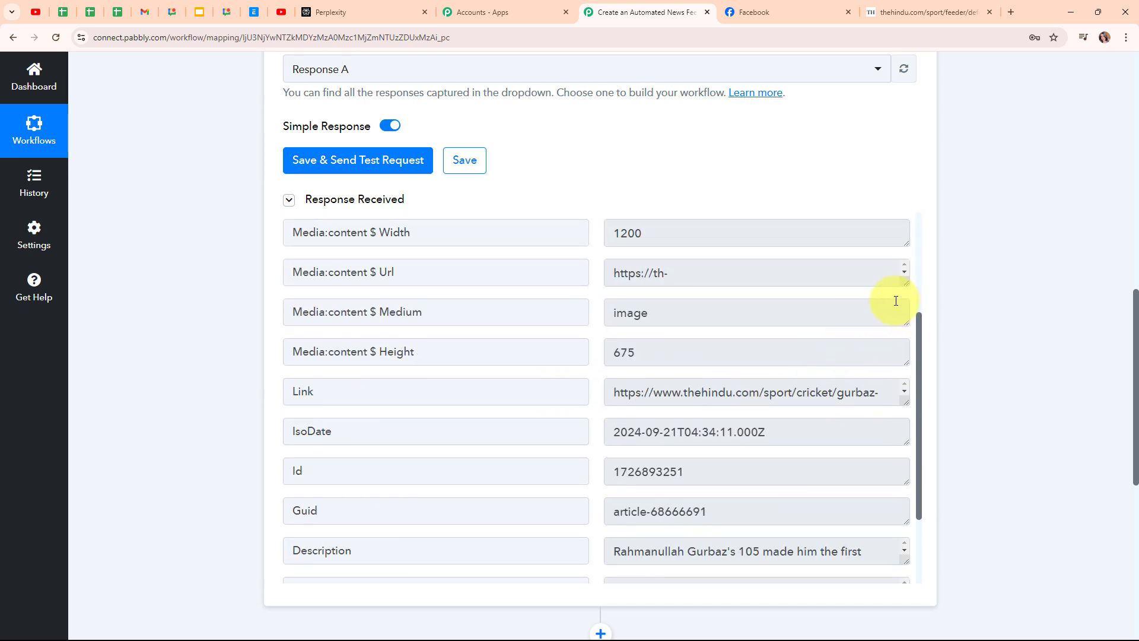
{"action": "left_click_drag", "start_coordinate": [904, 283], "coordinate": [904, 369]}
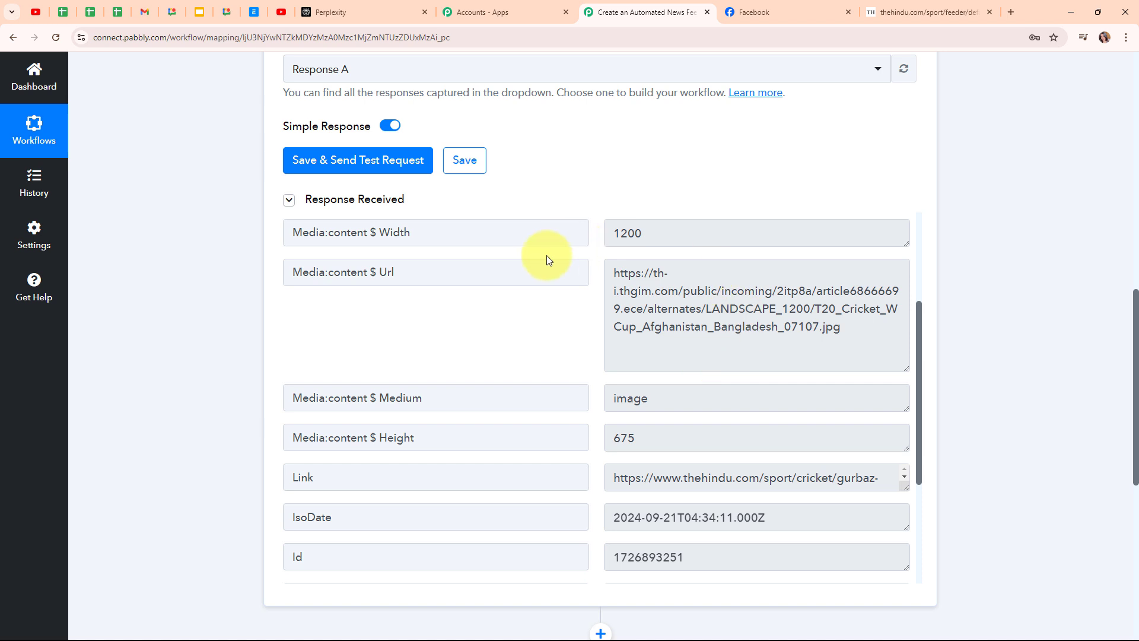
{"action": "scroll", "coordinate": [723, 387], "scroll_direction": "down", "scroll_amount": 2}
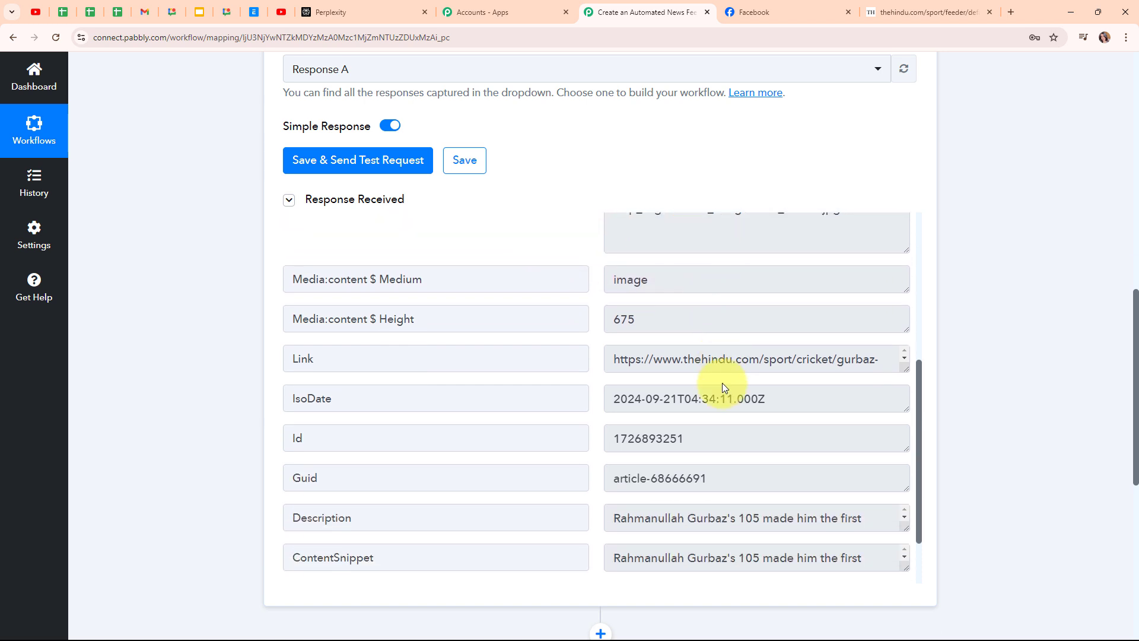
- Copy the full Link value from the test response and open that article in a new browser tab
{"action": "left_click", "coordinate": [903, 369]}
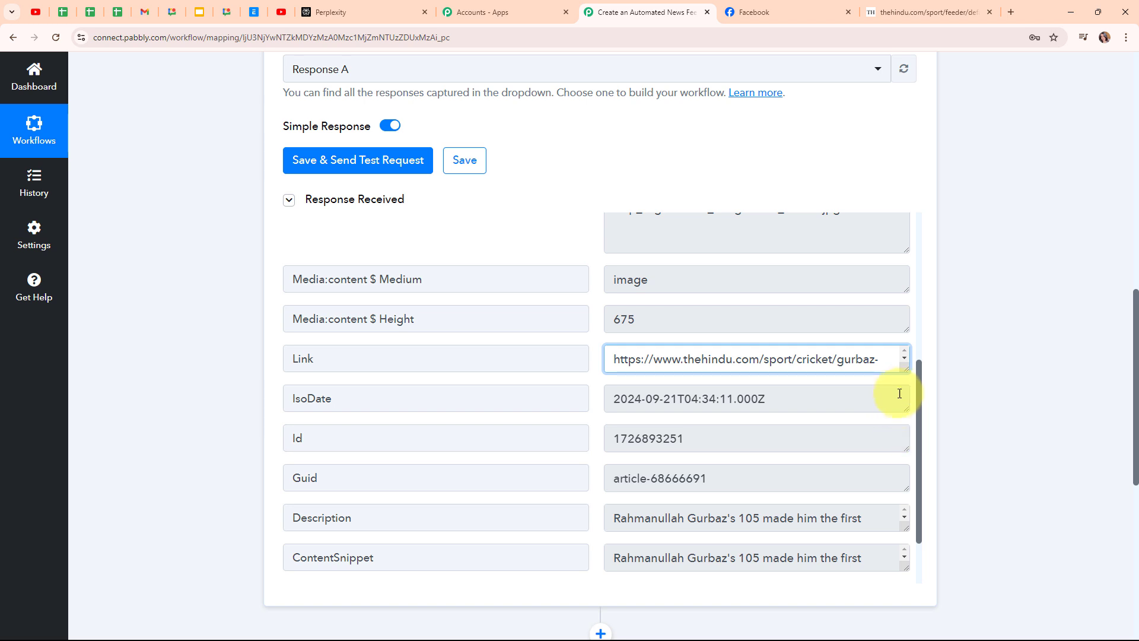
{"action": "left_click_drag", "start_coordinate": [904, 369], "coordinate": [808, 407]}
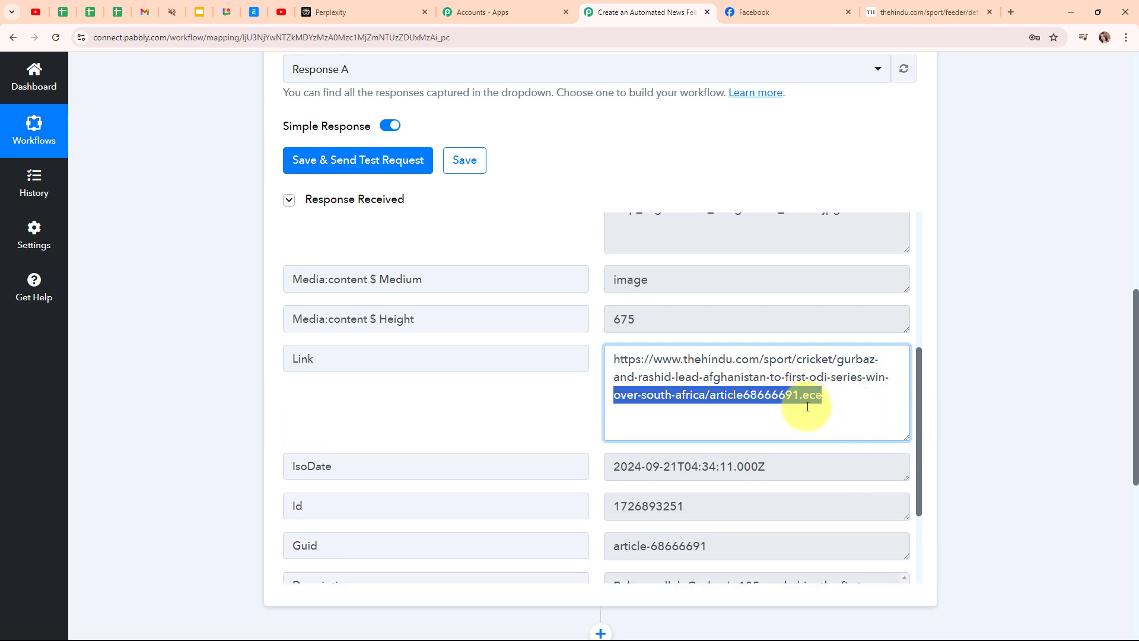
{"action": "left_click", "coordinate": [648, 376]}
{"action": "left_click_drag", "start_coordinate": [606, 361], "coordinate": [838, 410]}
{"action": "key", "text": "ctrl+c"}
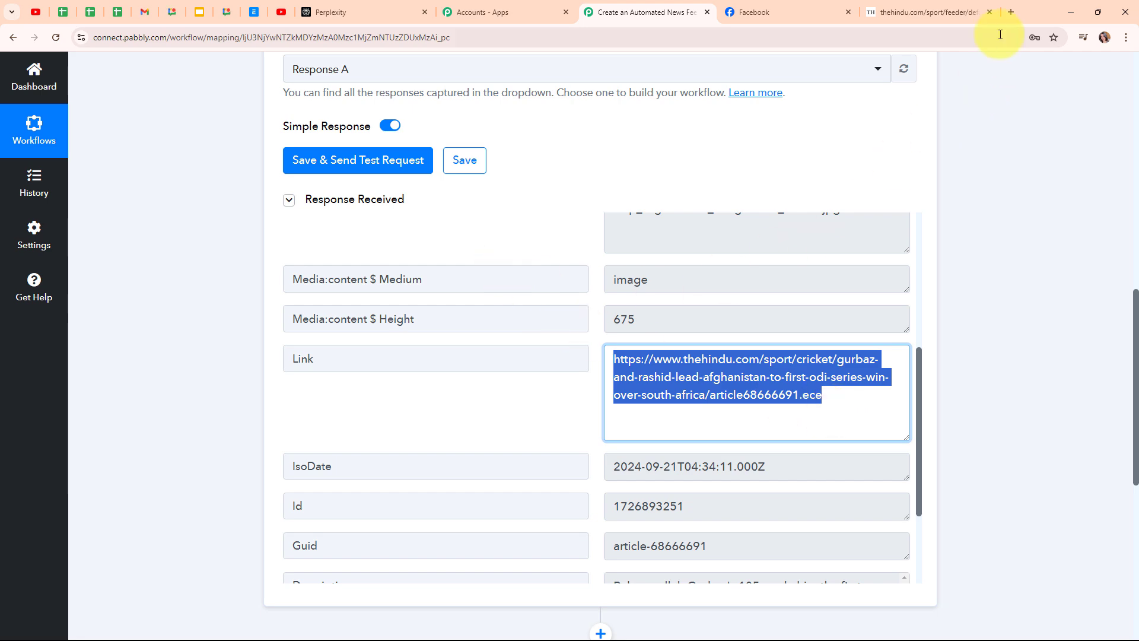
{"action": "key", "text": "ctrl+t"}
{"action": "key", "text": "ctrl+v"}
{"action": "key", "text": "Return"}
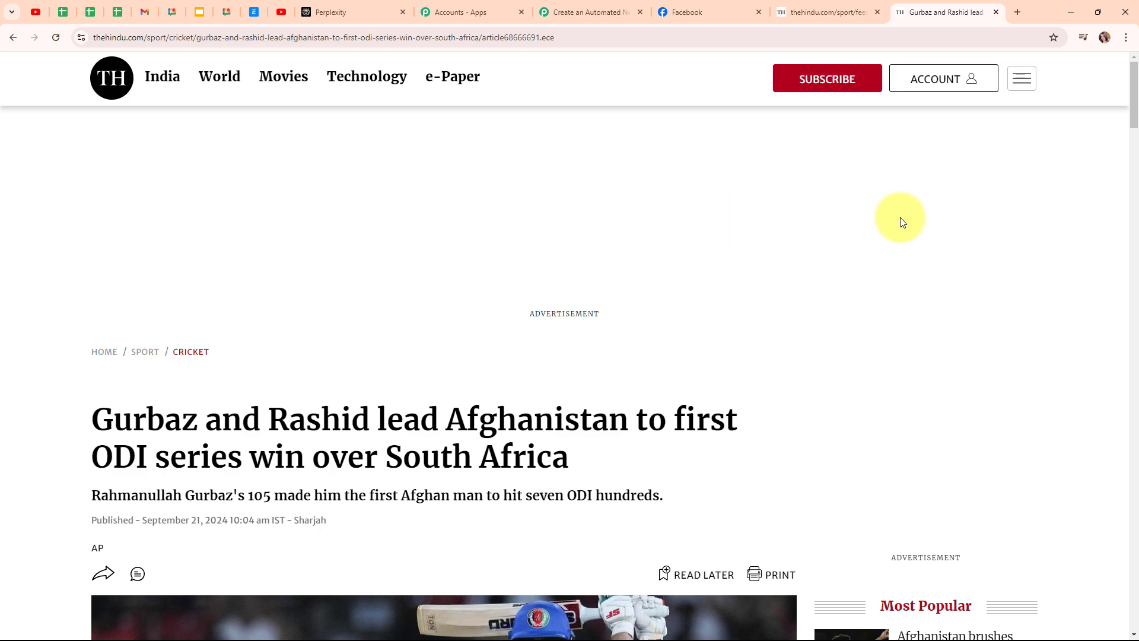
- Dismiss the pop-up advertisement, check the article's headline, photo and text, and close its tab
{"action": "scroll", "coordinate": [899, 221], "scroll_direction": "down", "scroll_amount": 4}
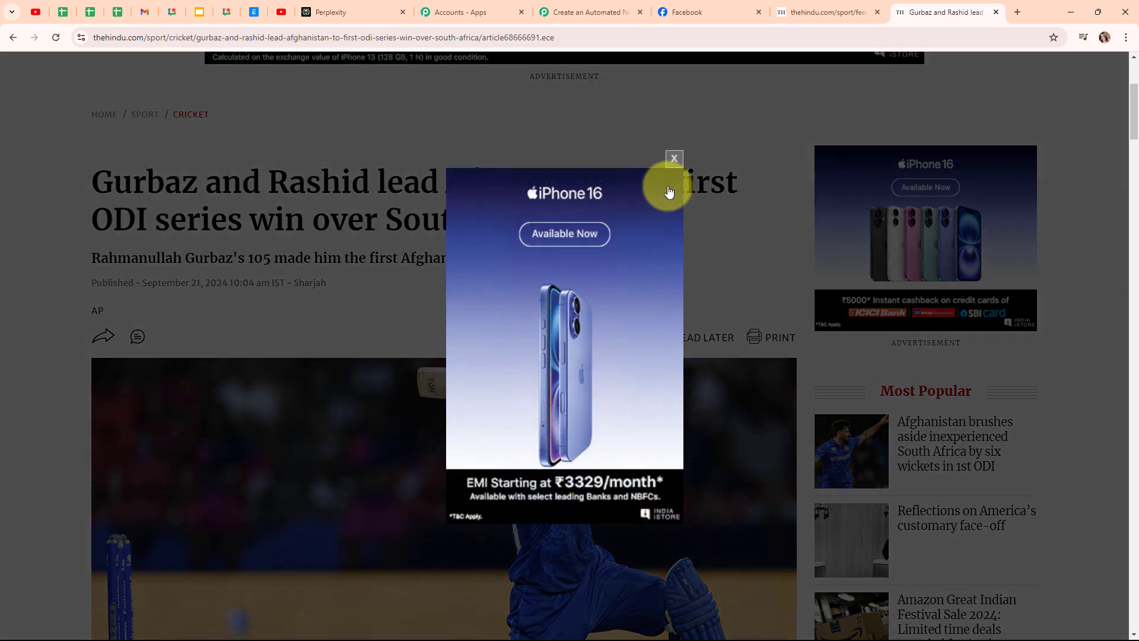
{"action": "left_click", "coordinate": [674, 159]}
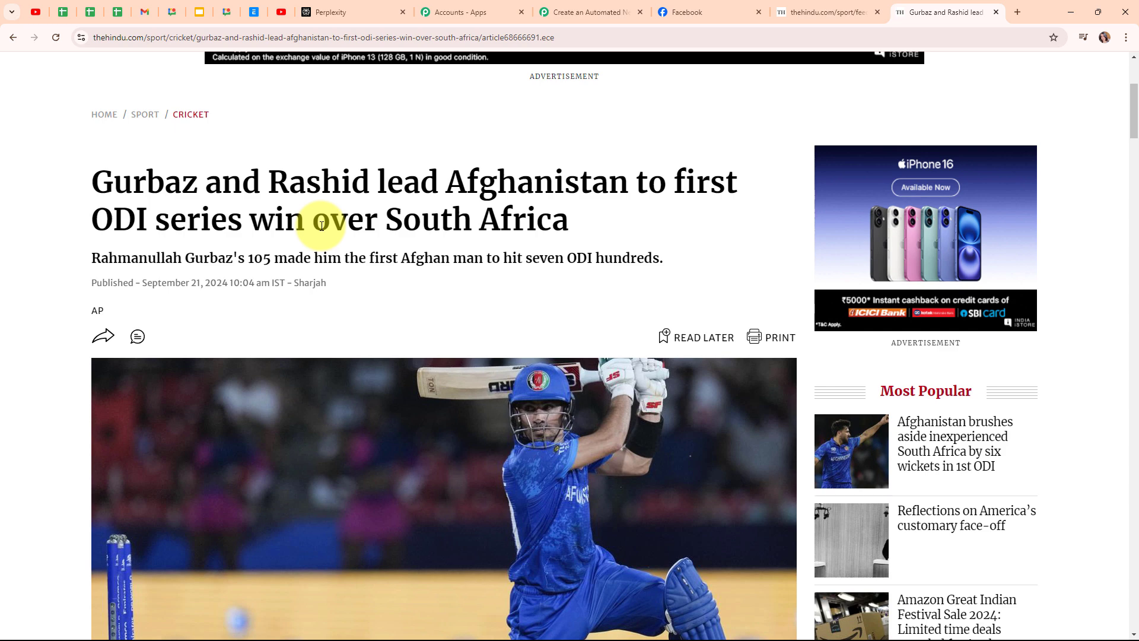
{"action": "scroll", "coordinate": [641, 270], "scroll_direction": "down", "scroll_amount": 5}
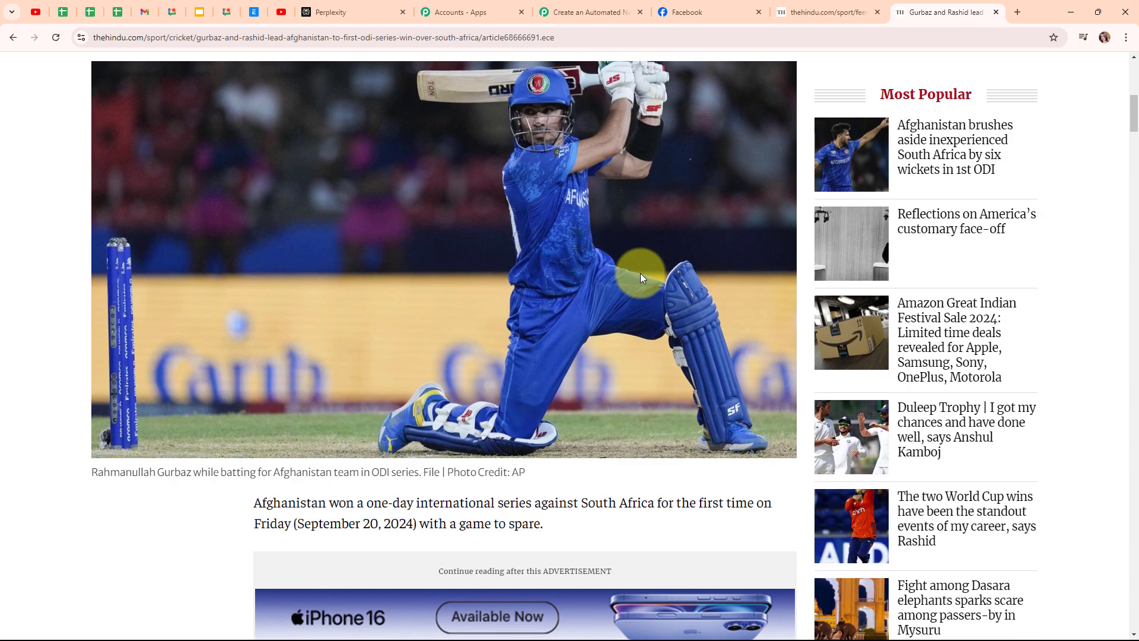
{"action": "scroll", "coordinate": [665, 525], "scroll_direction": "down", "scroll_amount": 9}
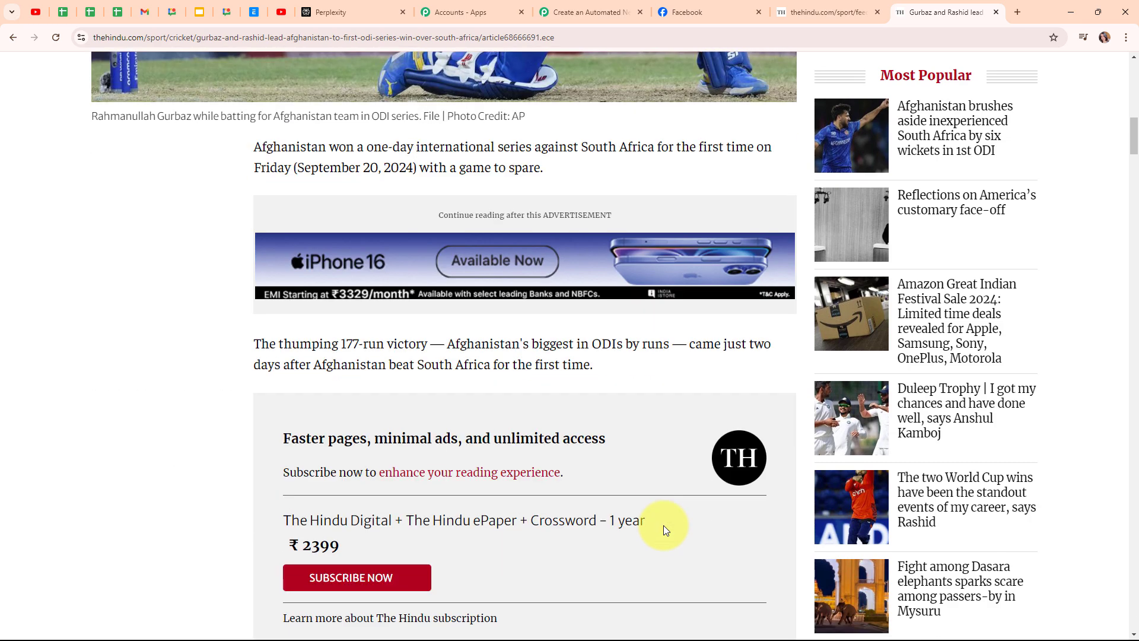
{"action": "left_click", "coordinate": [996, 13]}
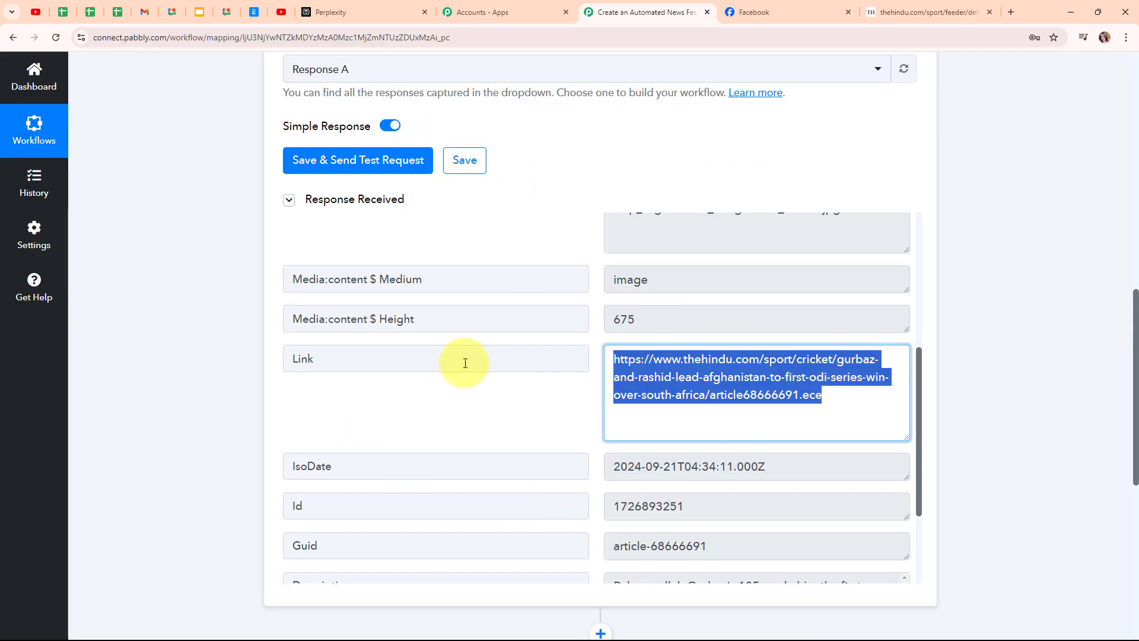
- Review the remaining test response fields, including the full Description and Categories 0 values
{"action": "scroll", "coordinate": [721, 460], "scroll_direction": "down", "scroll_amount": 2}
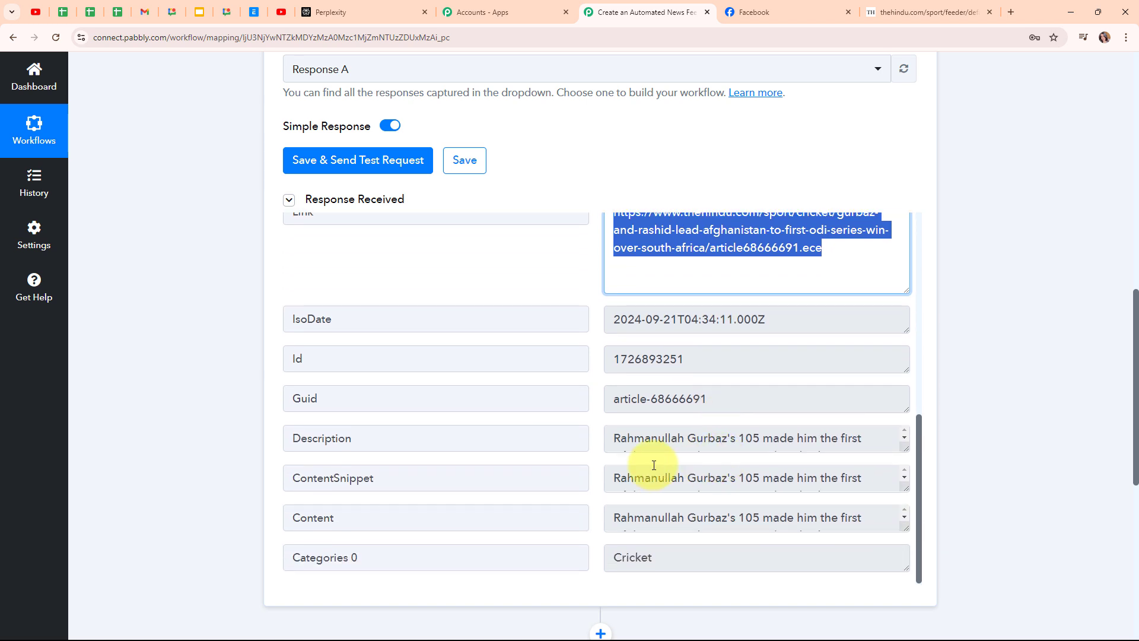
{"action": "left_click_drag", "start_coordinate": [903, 447], "coordinate": [884, 488]}
{"action": "scroll", "coordinate": [800, 468], "scroll_direction": "down", "scroll_amount": 1}
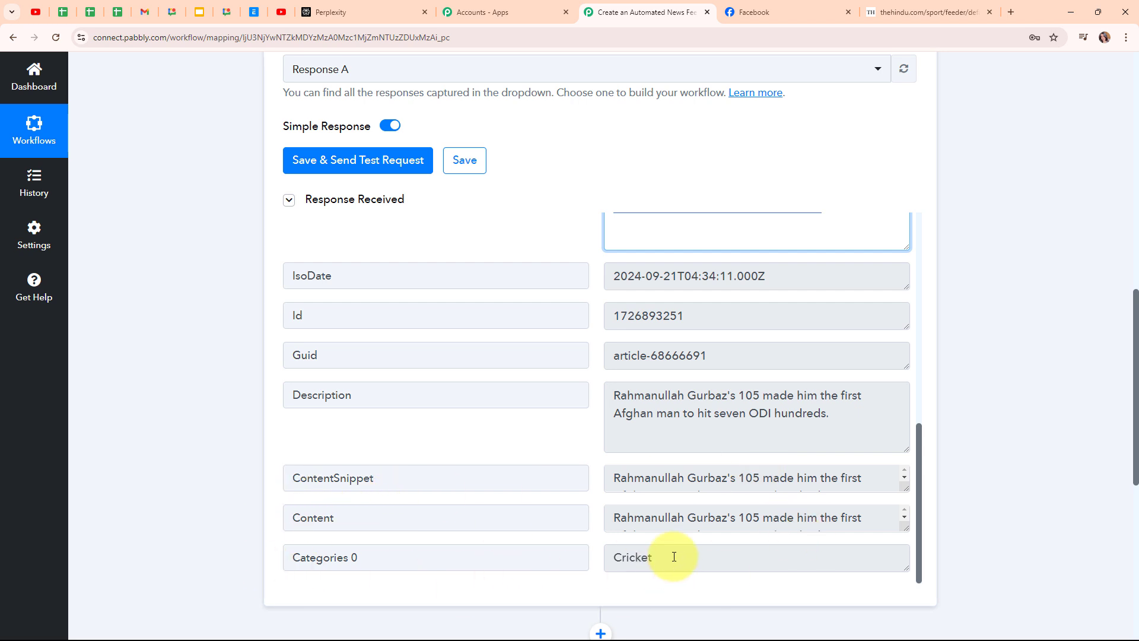
{"action": "left_click_drag", "start_coordinate": [671, 557], "coordinate": [576, 558]}
{"action": "left_click", "coordinate": [445, 427]}
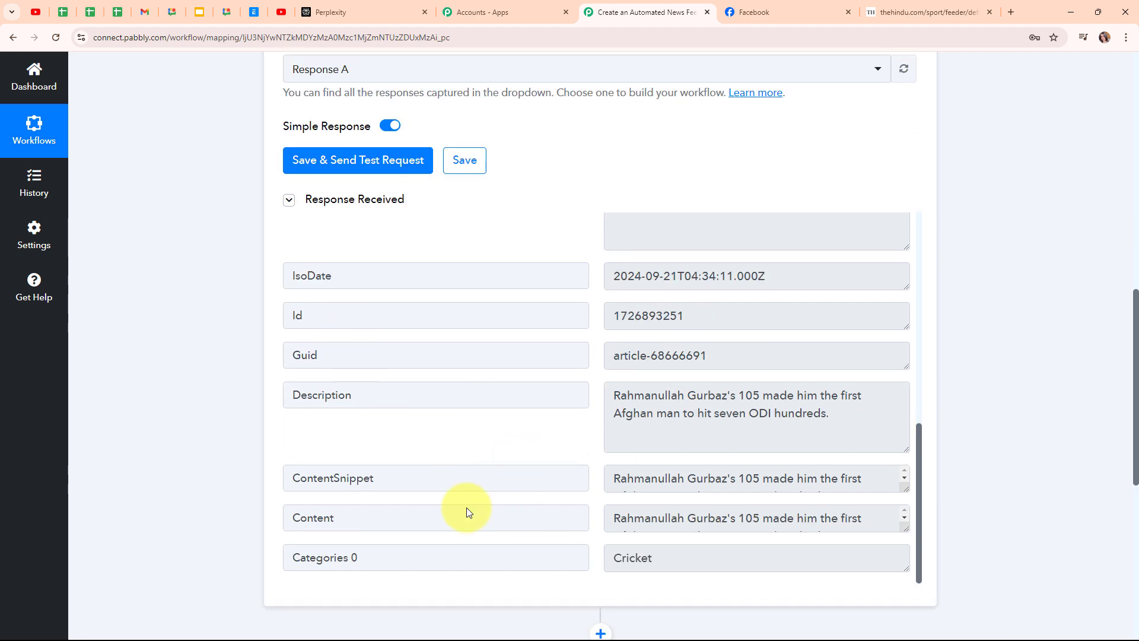
{"action": "scroll", "coordinate": [887, 278], "scroll_direction": "up", "scroll_amount": 5}
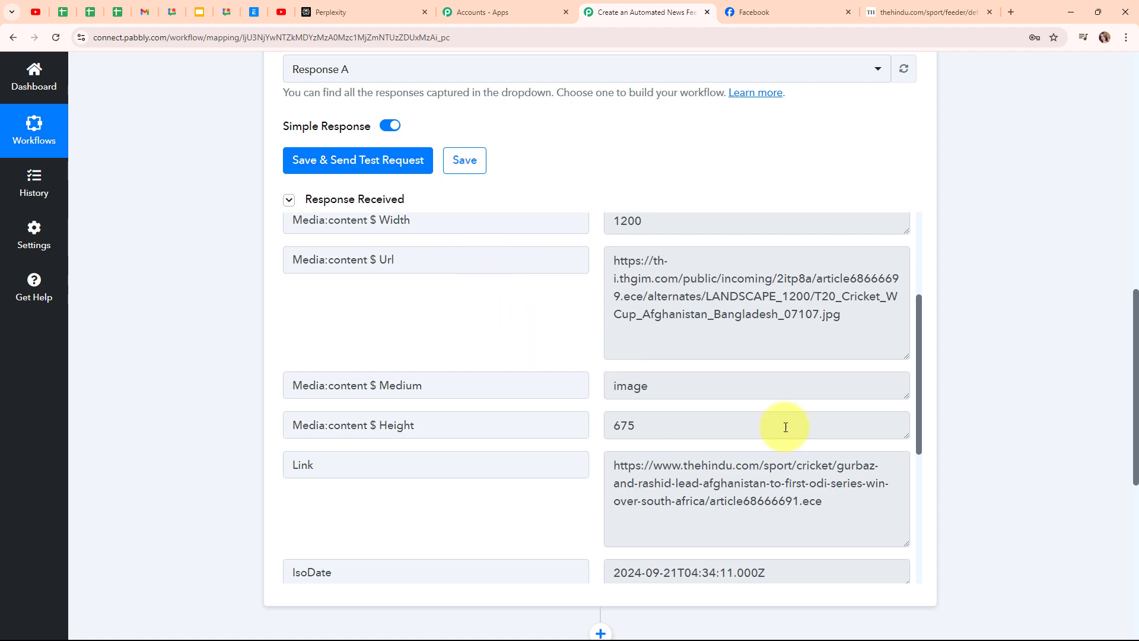
{"action": "scroll", "coordinate": [1011, 378], "scroll_direction": "up", "scroll_amount": 15}
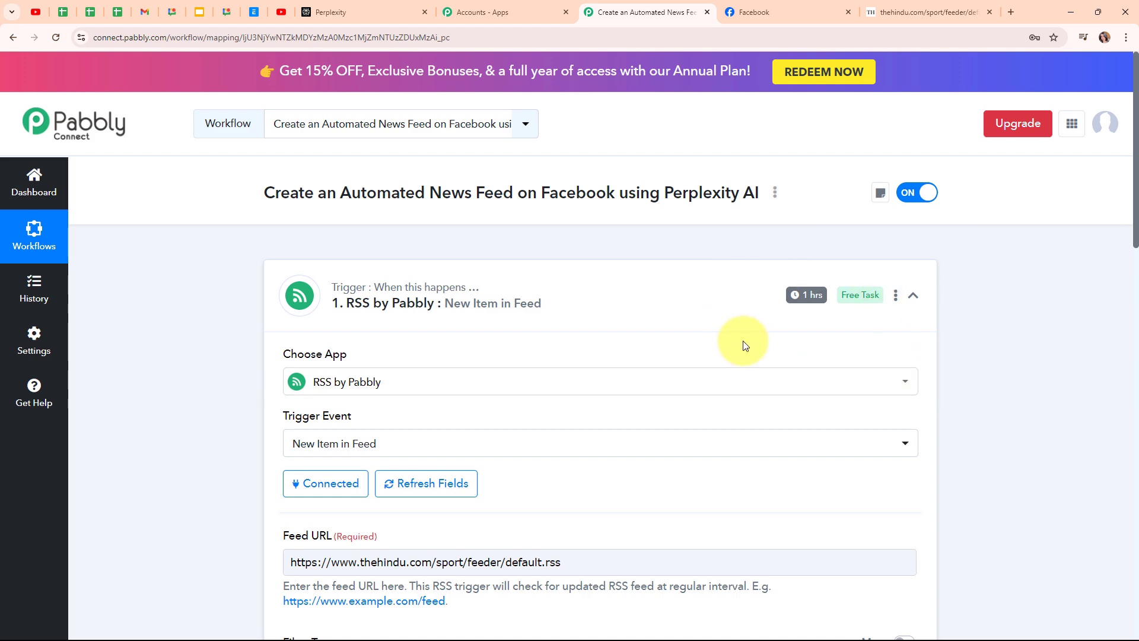
- Collapse the RSS trigger and set the action step to Perplexity AI with Create Chat Completion as the action event
{"action": "left_click", "coordinate": [913, 295]}
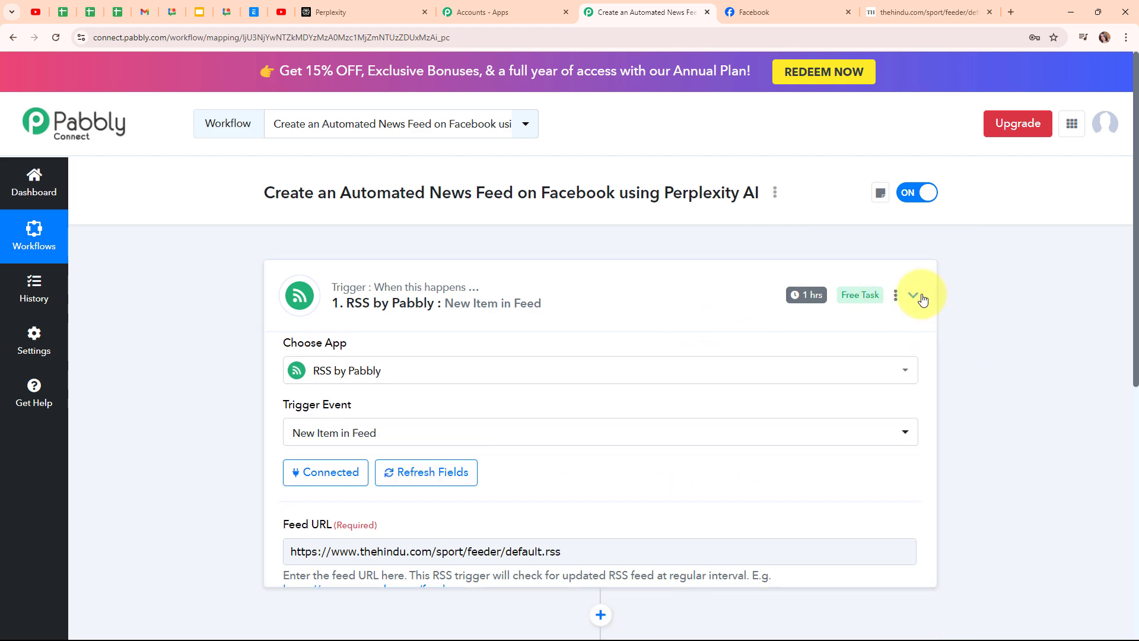
{"action": "left_click", "coordinate": [584, 427]}
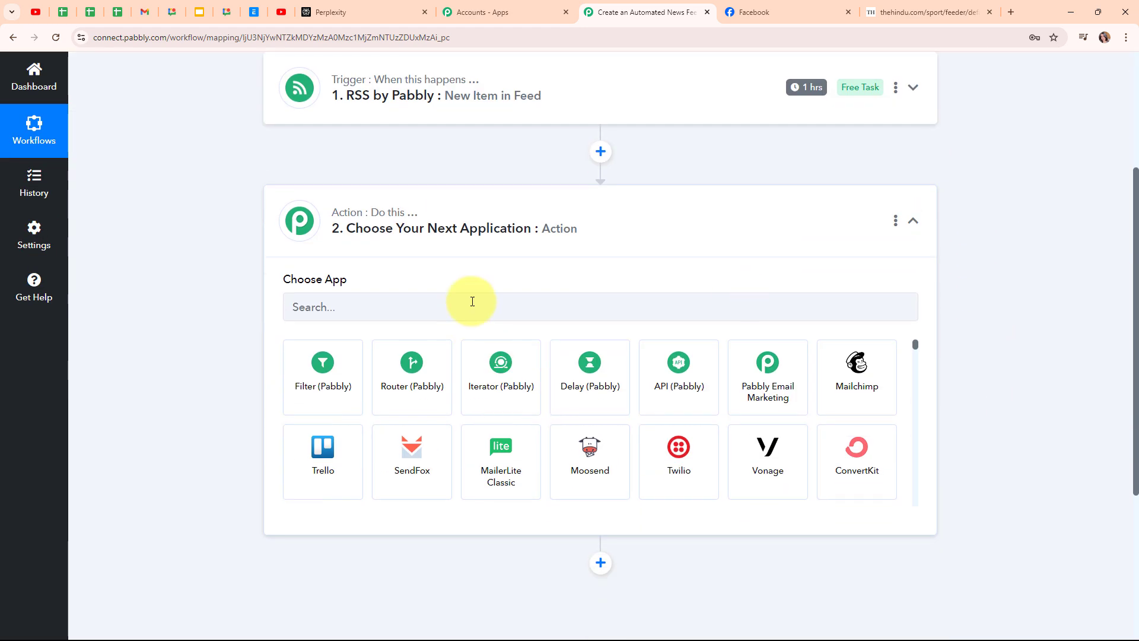
{"action": "left_click", "coordinate": [366, 315]}
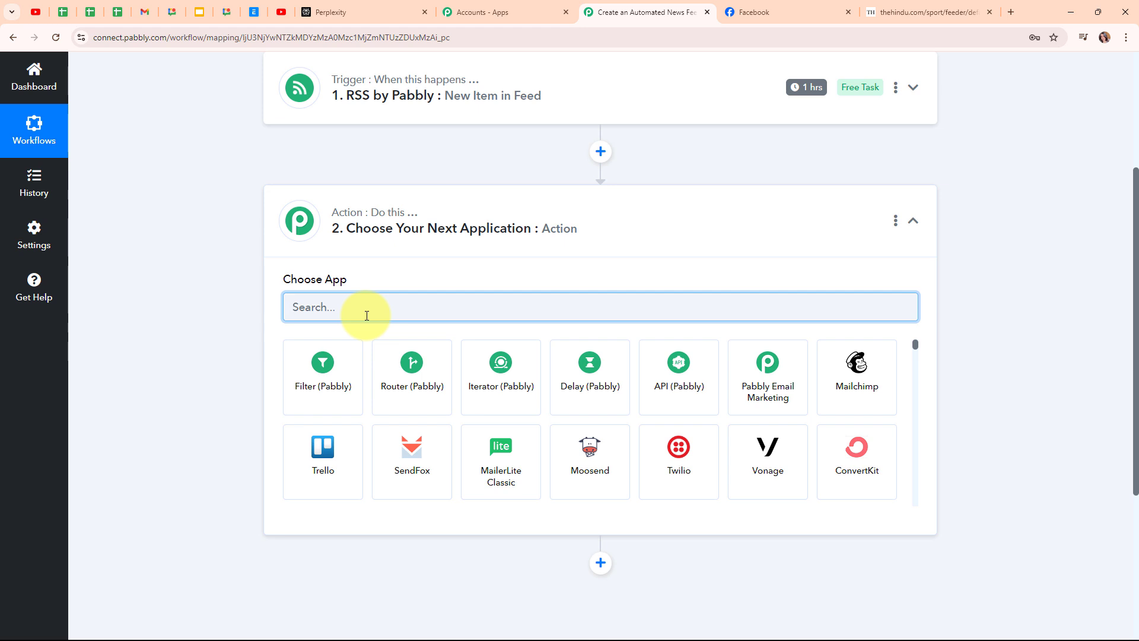
{"action": "type", "text": "Perplexi"}
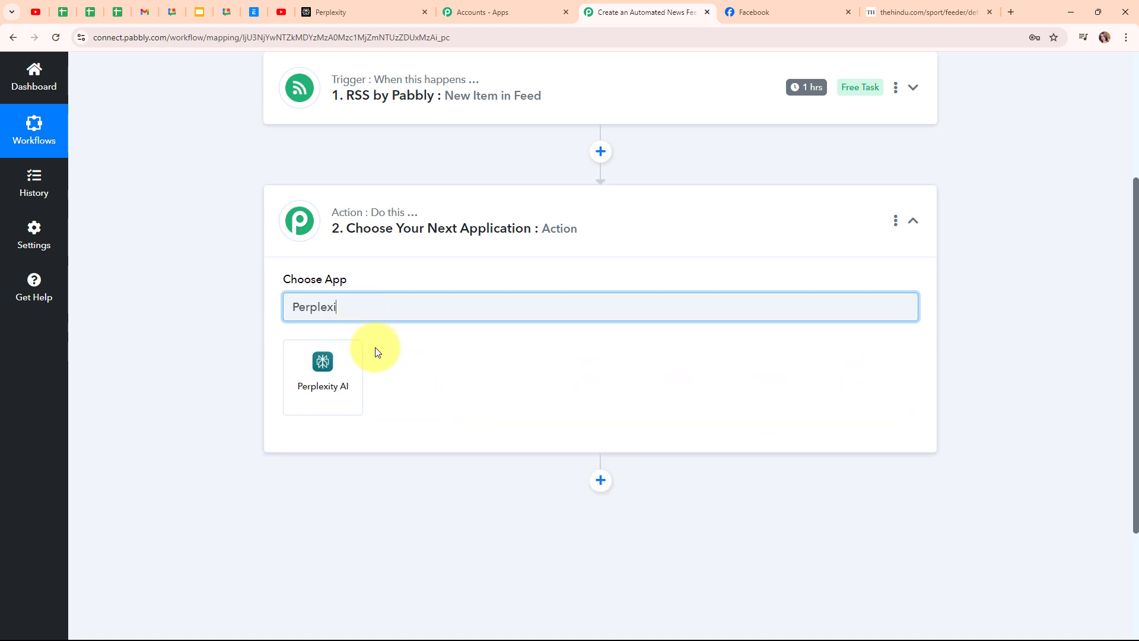
{"action": "left_click", "coordinate": [322, 391]}
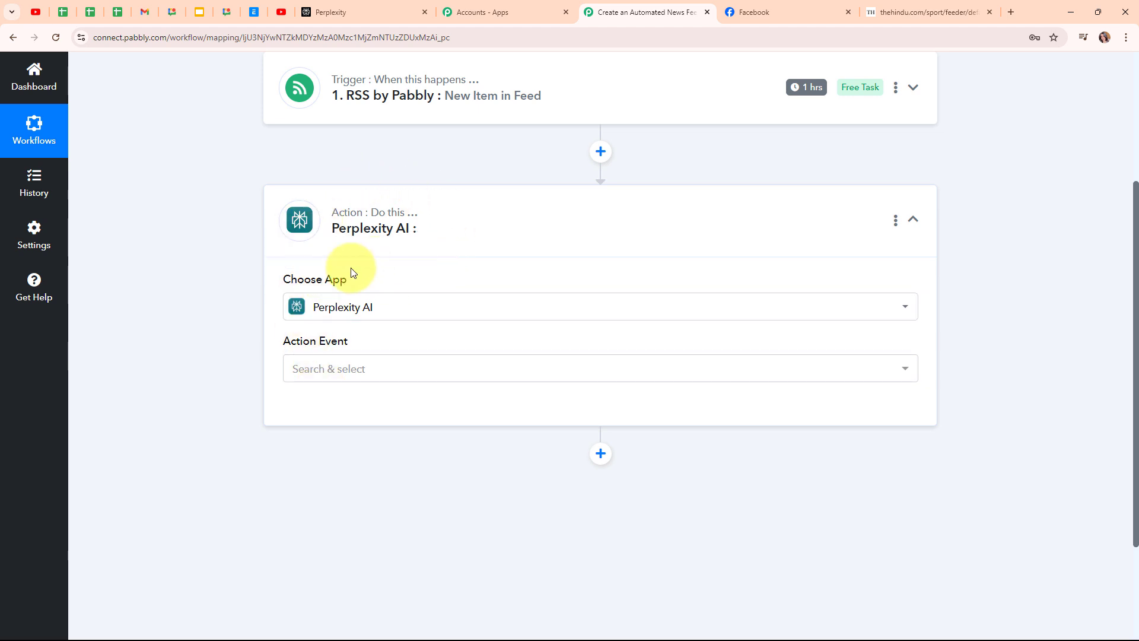
{"action": "left_click", "coordinate": [399, 380]}
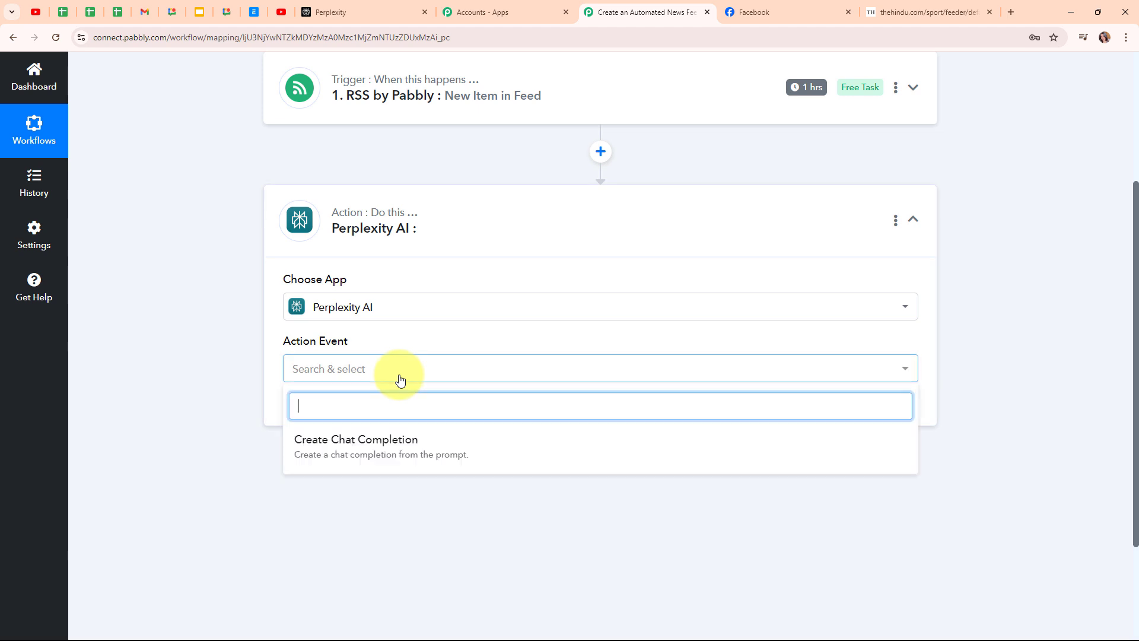
{"action": "left_click", "coordinate": [425, 456]}
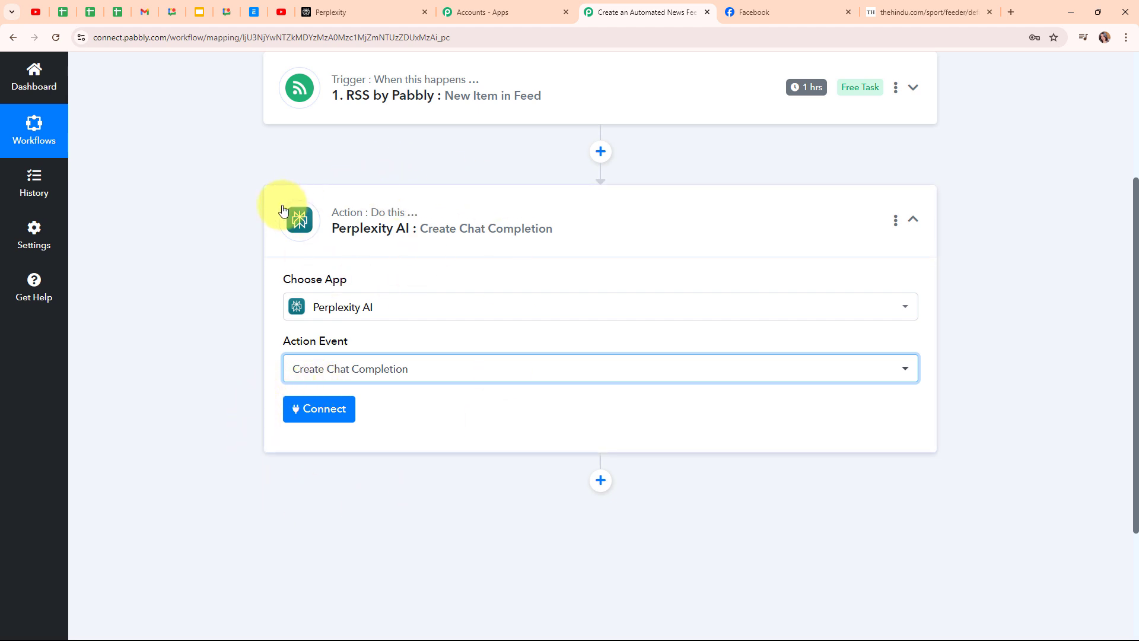
- Start adding a new Perplexity AI connection for the action step and open Perplexity's API settings page
{"action": "left_click", "coordinate": [310, 425]}
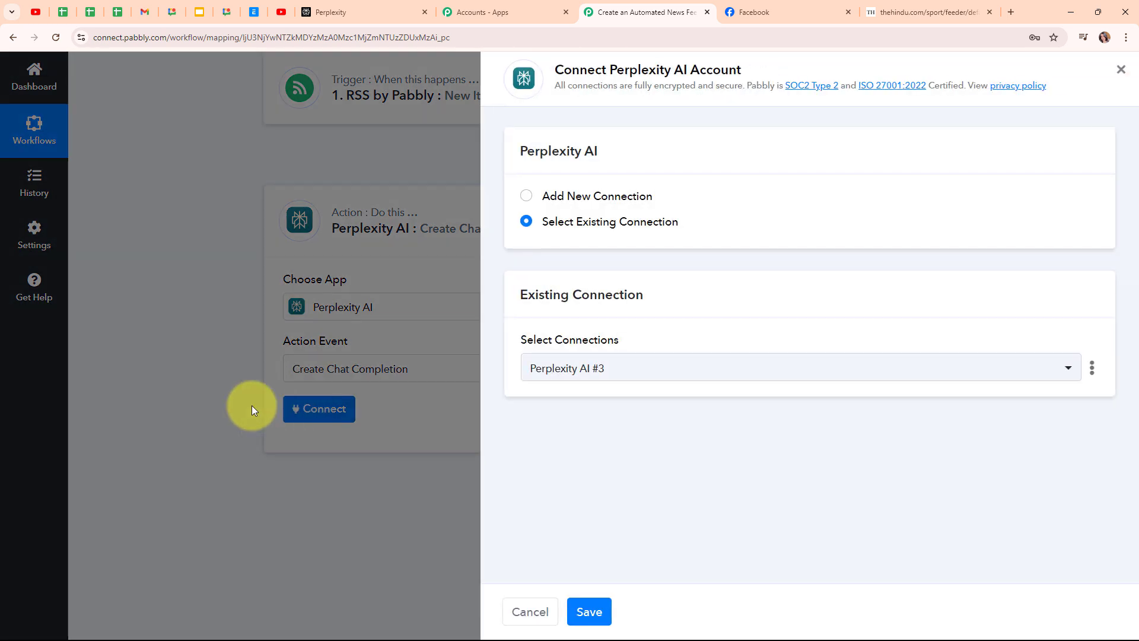
{"action": "left_click", "coordinate": [526, 196]}
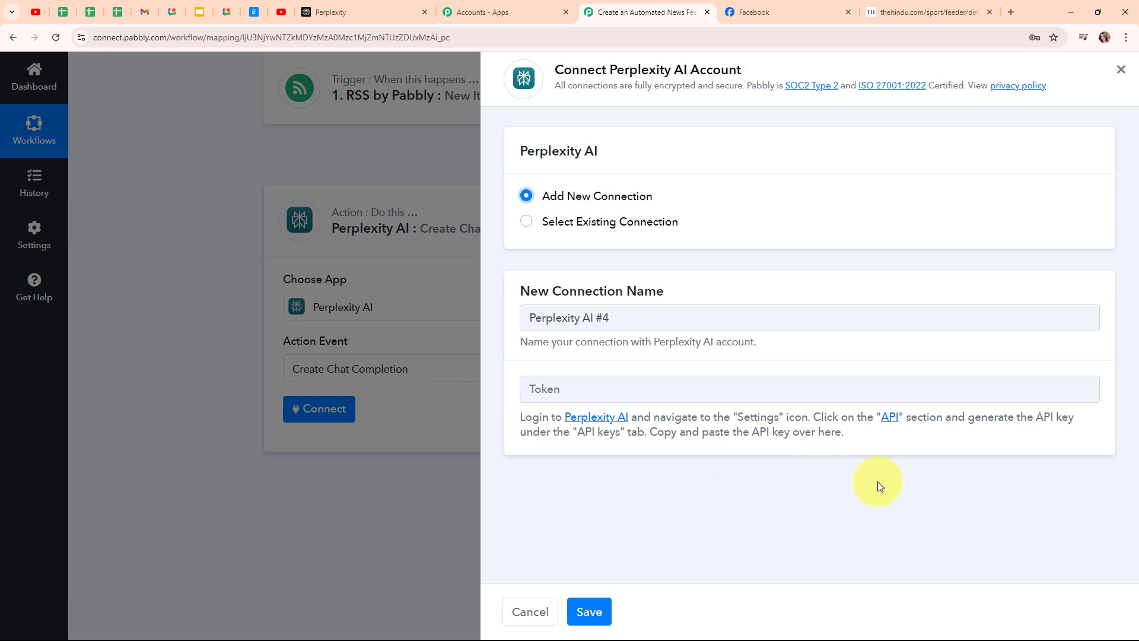
{"action": "left_click", "coordinate": [890, 417]}
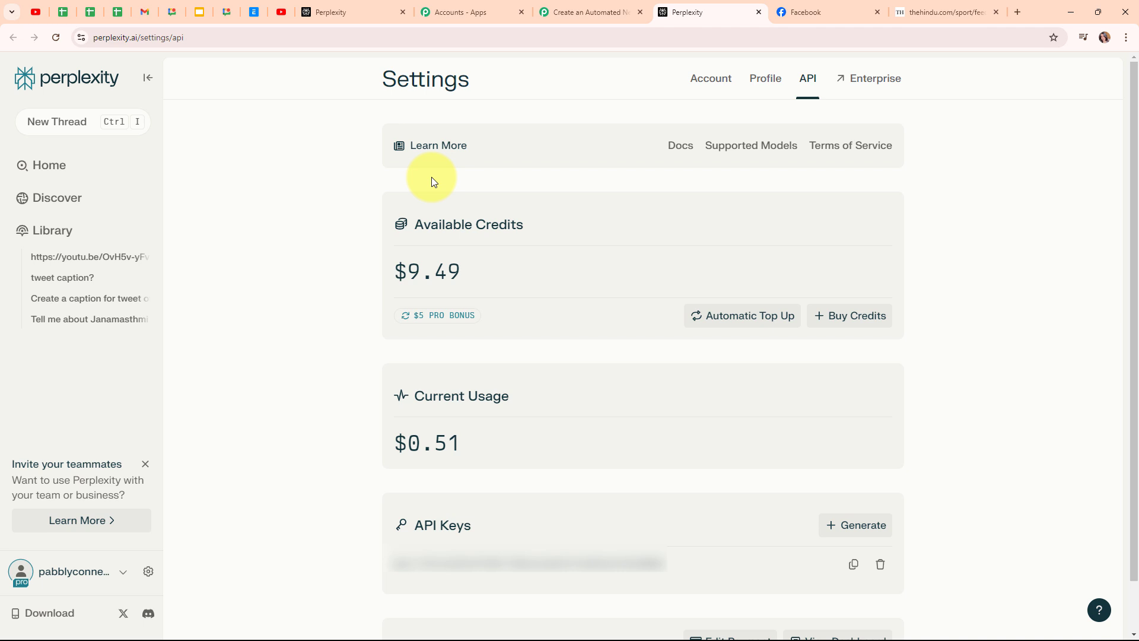
- Copy the existing API key from Perplexity, paste it as the Token of the new Pabbly Connect connection and save the connection
{"action": "left_click", "coordinate": [848, 563]}
{"action": "left_click", "coordinate": [534, 12]}
{"action": "left_click", "coordinate": [576, 388]}
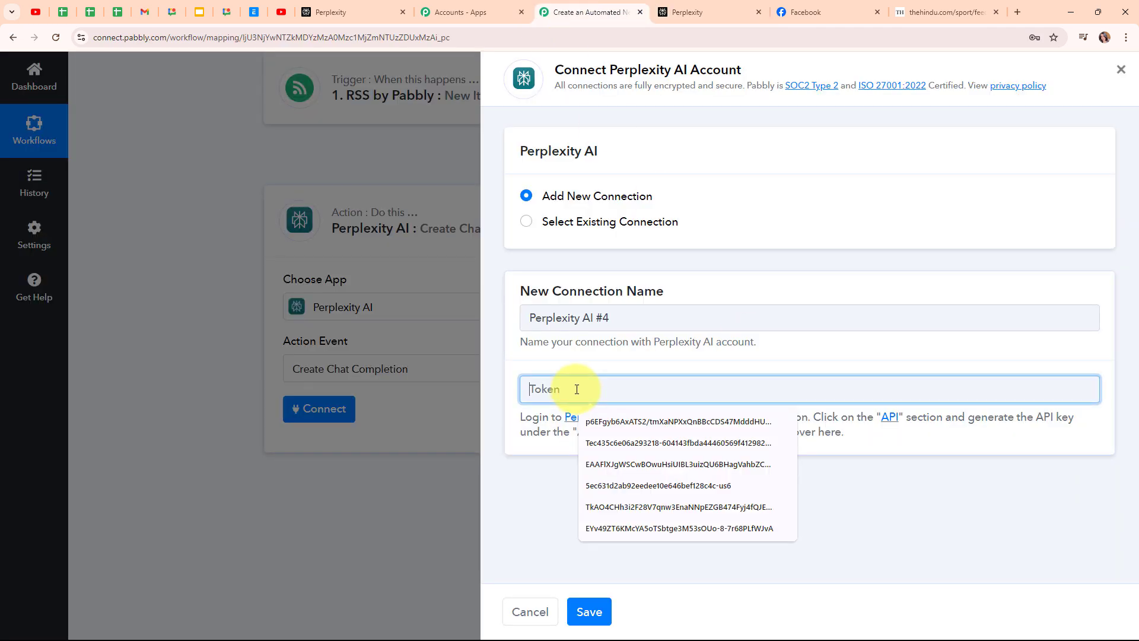
{"action": "key", "text": "ctrl+v"}
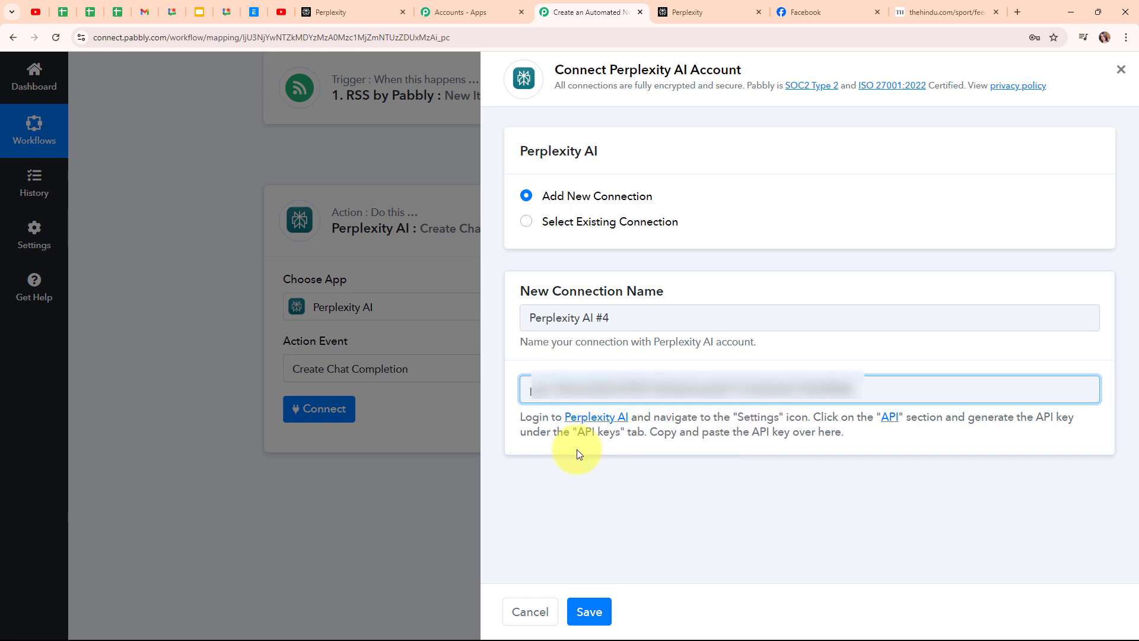
{"action": "left_click", "coordinate": [576, 486]}
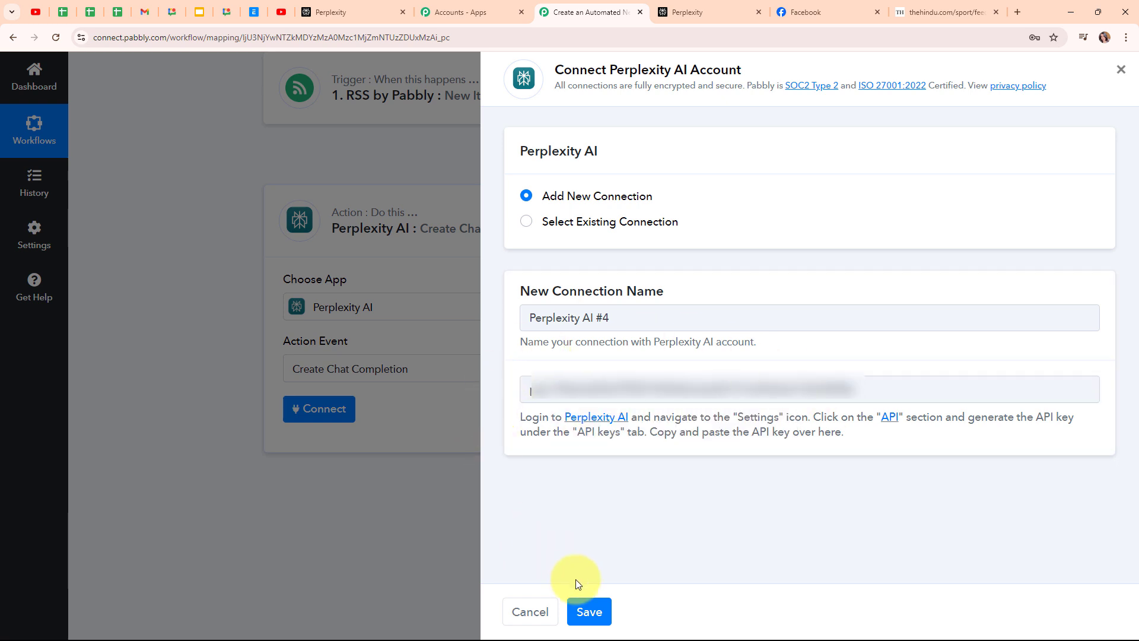
{"action": "left_click", "coordinate": [593, 611]}
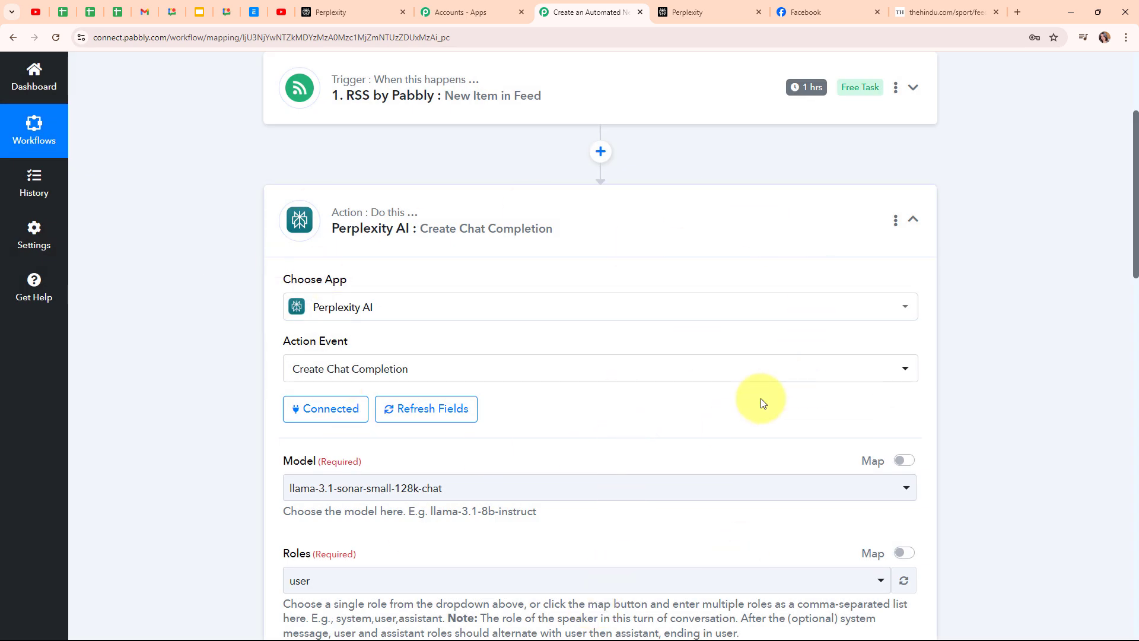
- Set the chat completion's model to llama-3.1-sonar-large-128k-chat and its role to user
{"action": "scroll", "coordinate": [757, 402], "scroll_direction": "down", "scroll_amount": 4}
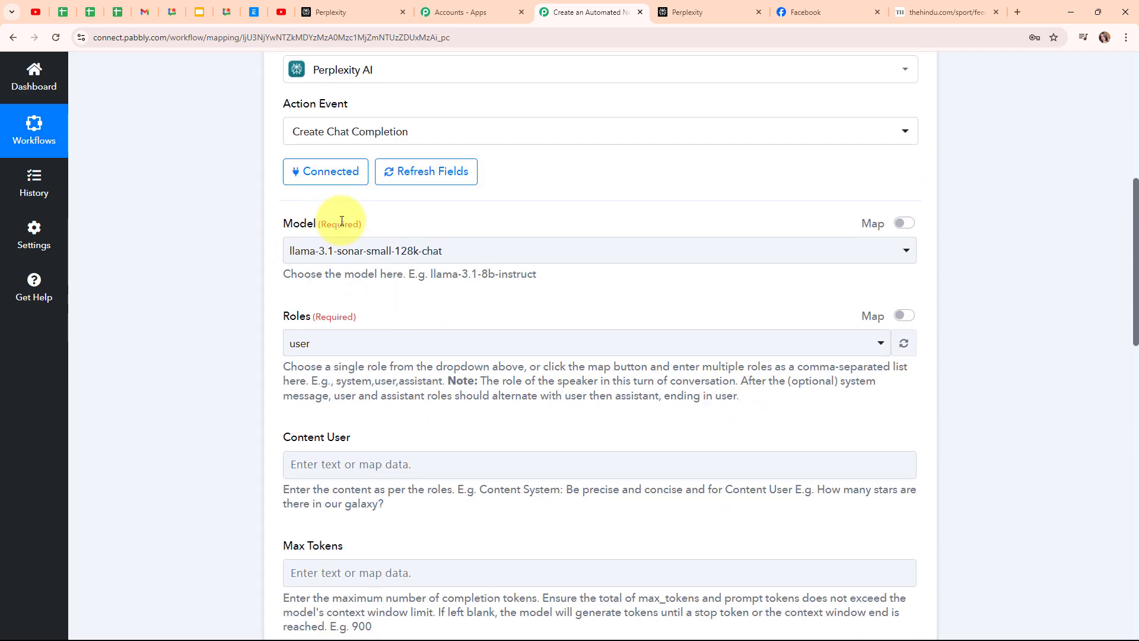
{"action": "left_click", "coordinate": [424, 250]}
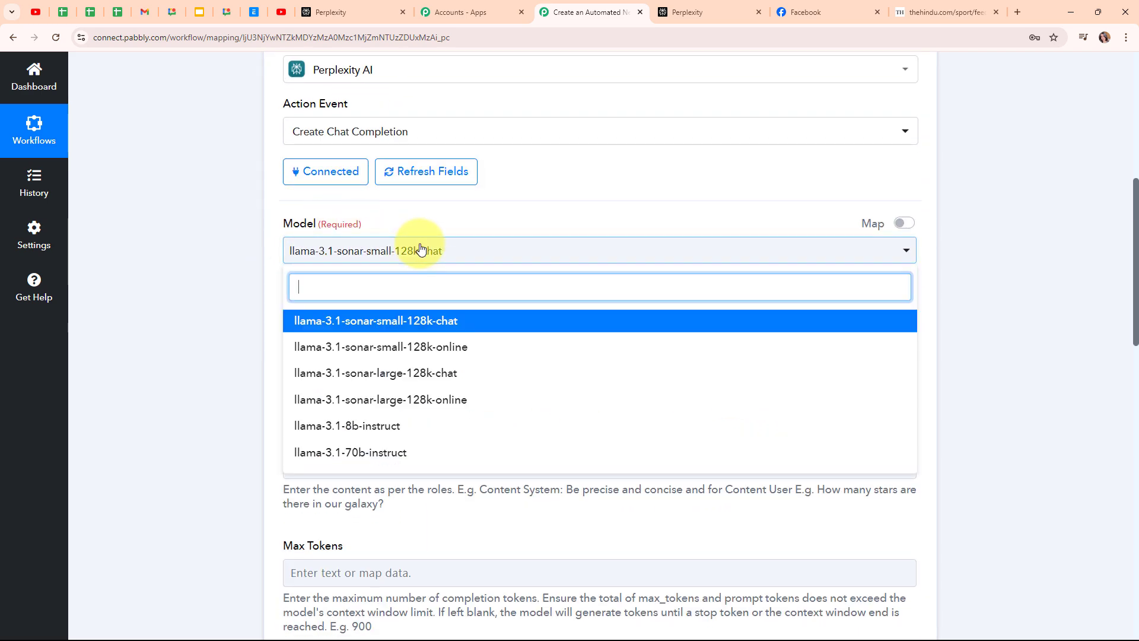
{"action": "left_click", "coordinate": [470, 372]}
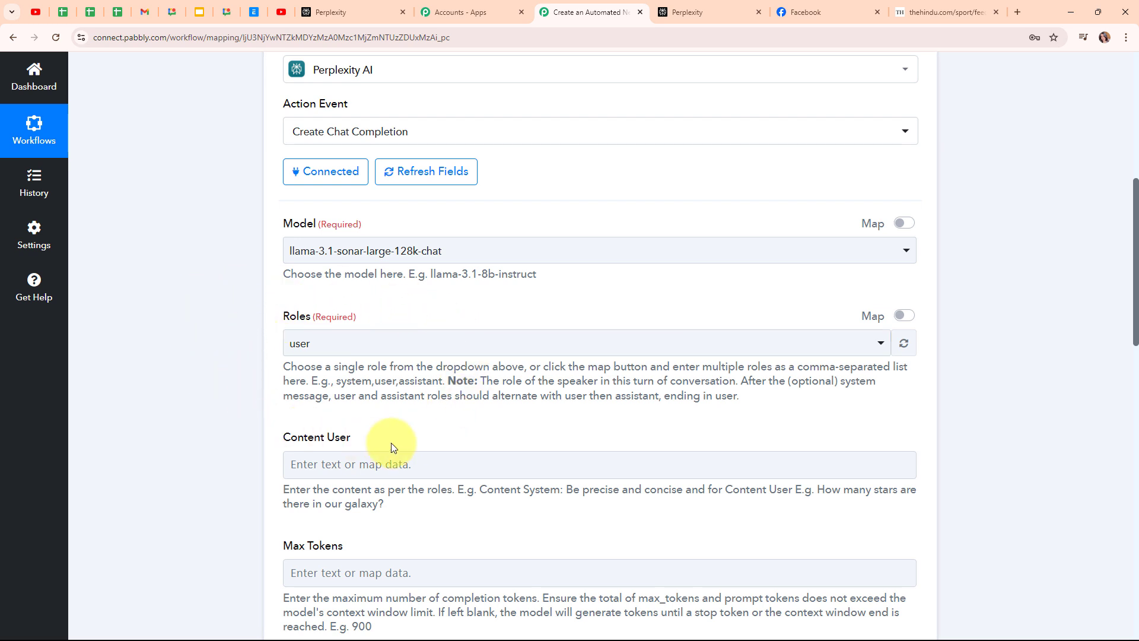
{"action": "left_click", "coordinate": [622, 343]}
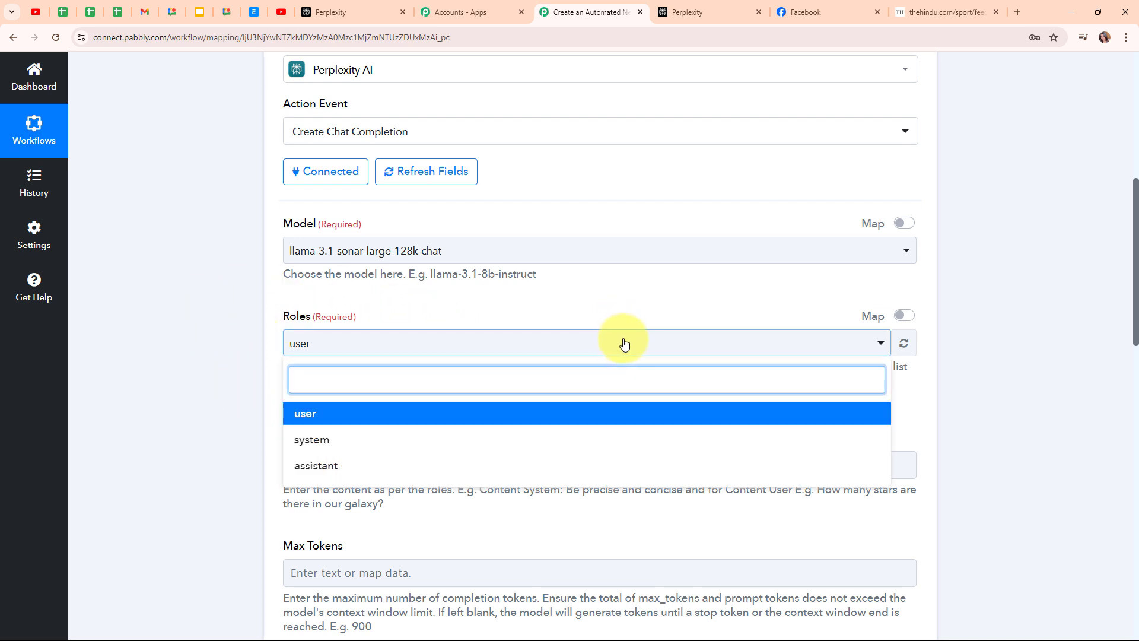
{"action": "left_click", "coordinate": [641, 413]}
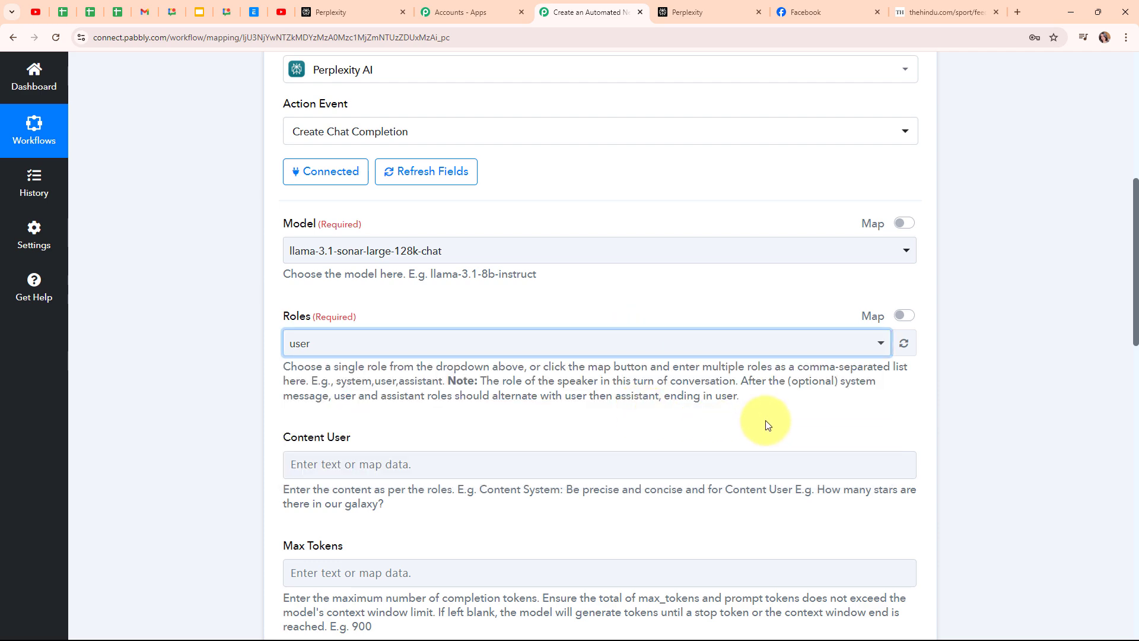
- Paste the prepared Content User prompt requesting a short plain-text Facebook Page summary, written in paragraphs, for the news at [News Link]
{"action": "scroll", "coordinate": [763, 417], "scroll_direction": "down", "scroll_amount": 3}
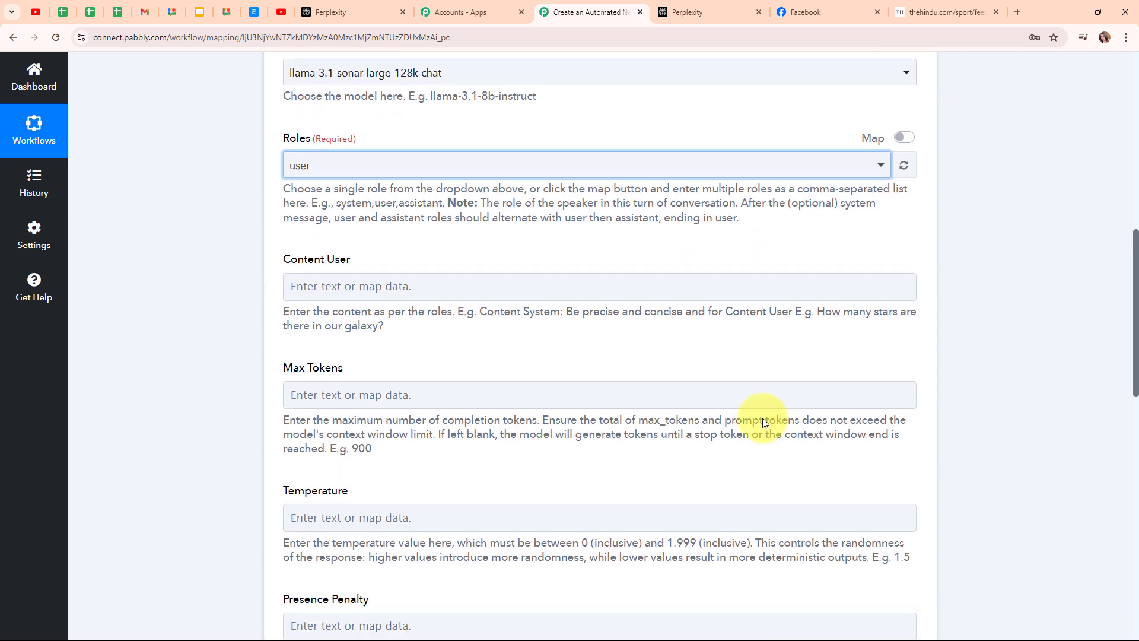
{"action": "left_click", "coordinate": [282, 260]}
{"action": "left_click_drag", "start_coordinate": [283, 262], "coordinate": [365, 261]}
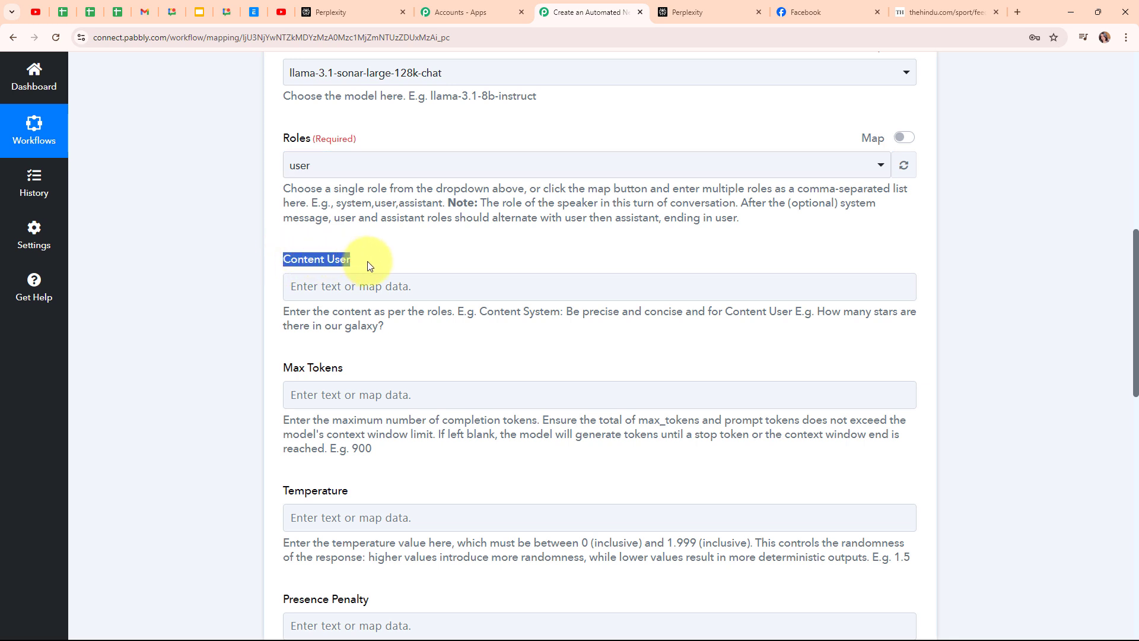
{"action": "left_click", "coordinate": [368, 265]}
{"action": "left_click", "coordinate": [477, 293]}
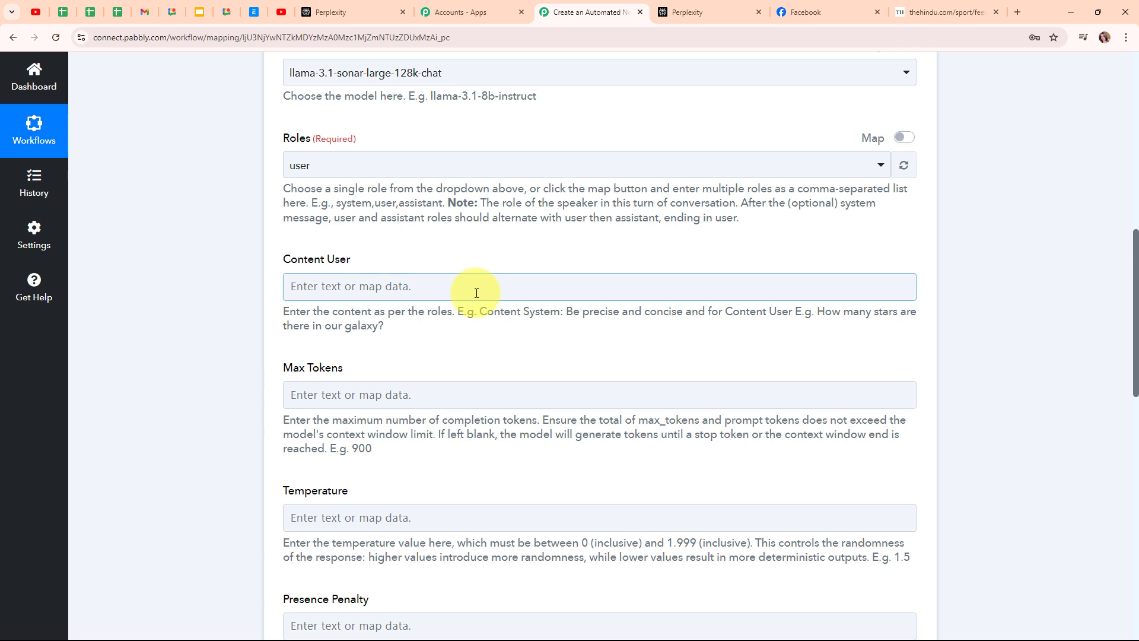
{"action": "left_click", "coordinate": [309, 286]}
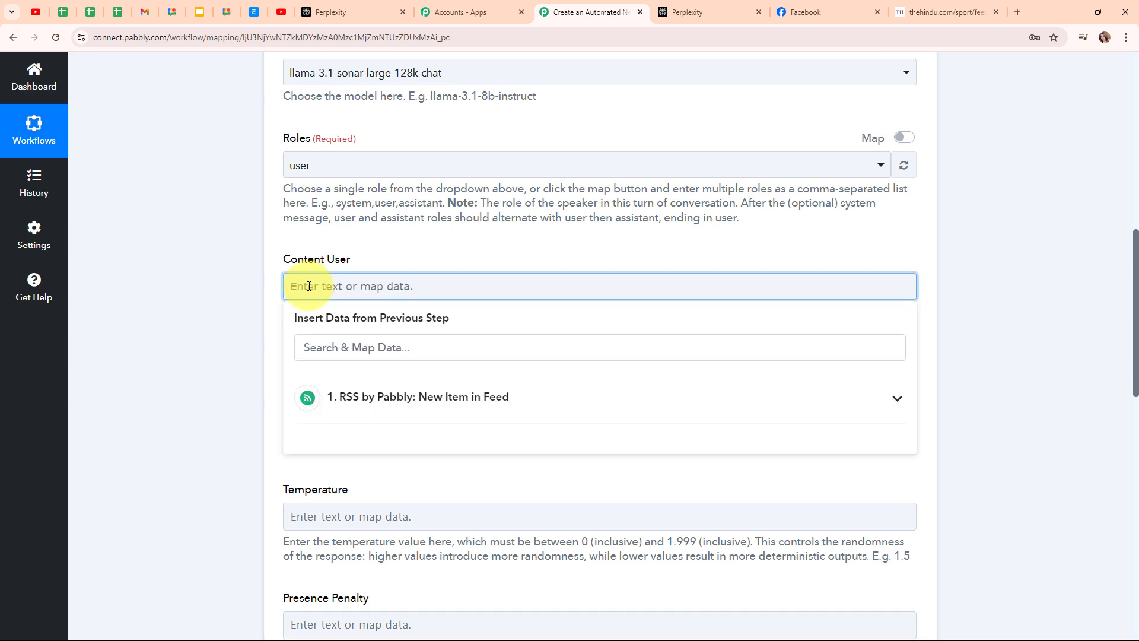
{"action": "key", "text": "ctrl+v"}
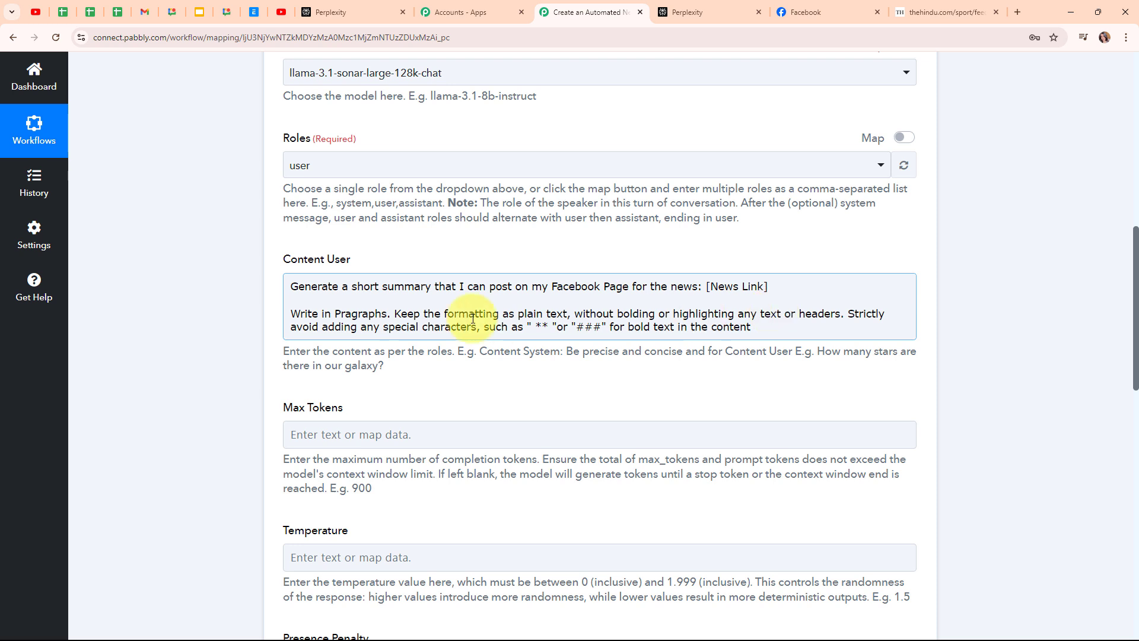
- Replace the [News Link] placeholder in the Content User prompt with the mapped Link field from the RSS trigger
{"action": "left_click_drag", "start_coordinate": [773, 286], "coordinate": [709, 286]}
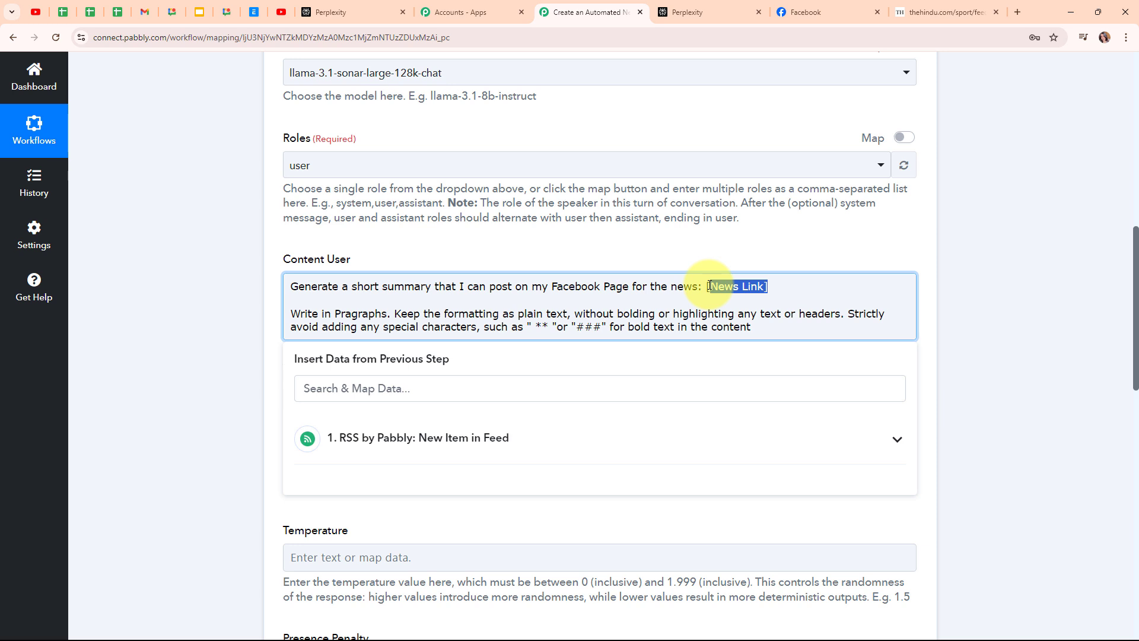
{"action": "key", "text": "BackSpace"}
{"action": "key", "text": "BackSpace"}
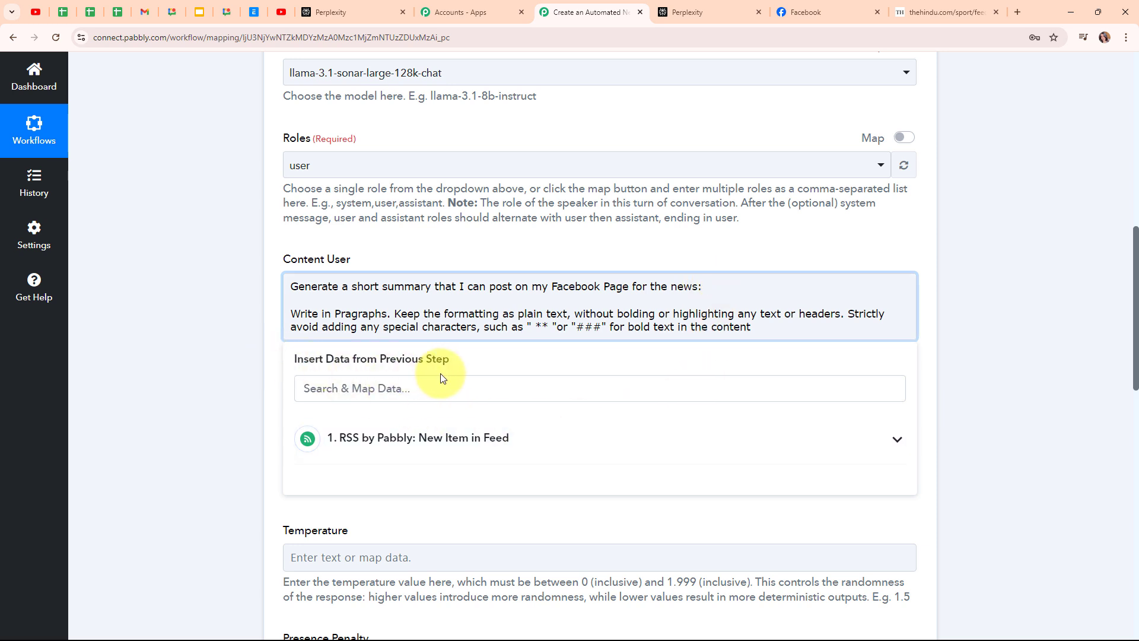
{"action": "left_click", "coordinate": [605, 455]}
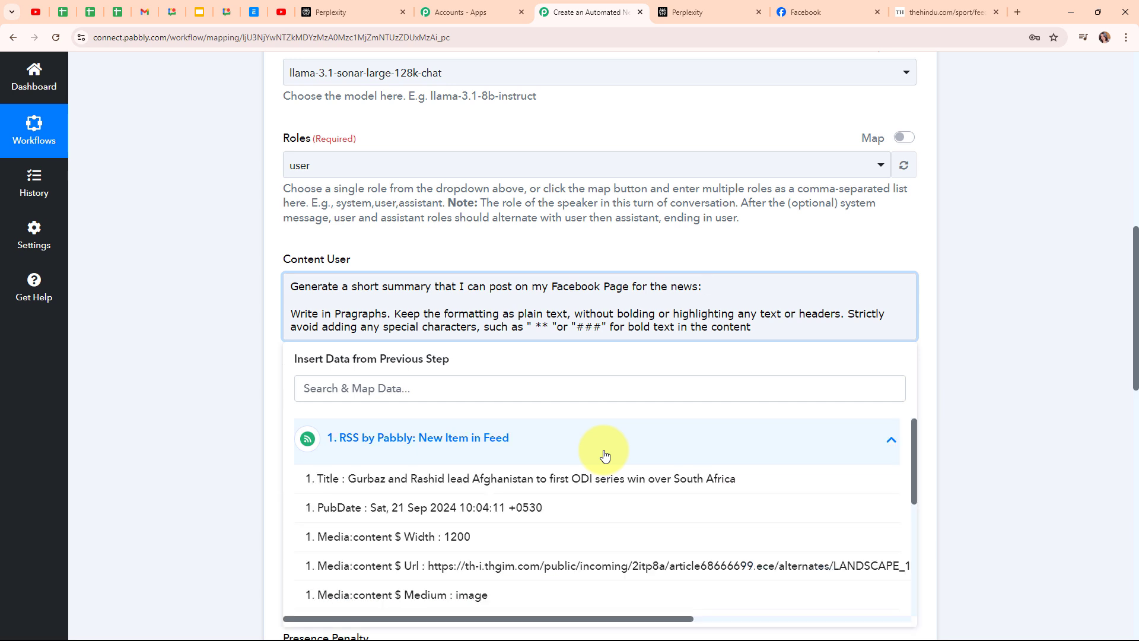
{"action": "scroll", "coordinate": [569, 510], "scroll_direction": "down", "scroll_amount": 4}
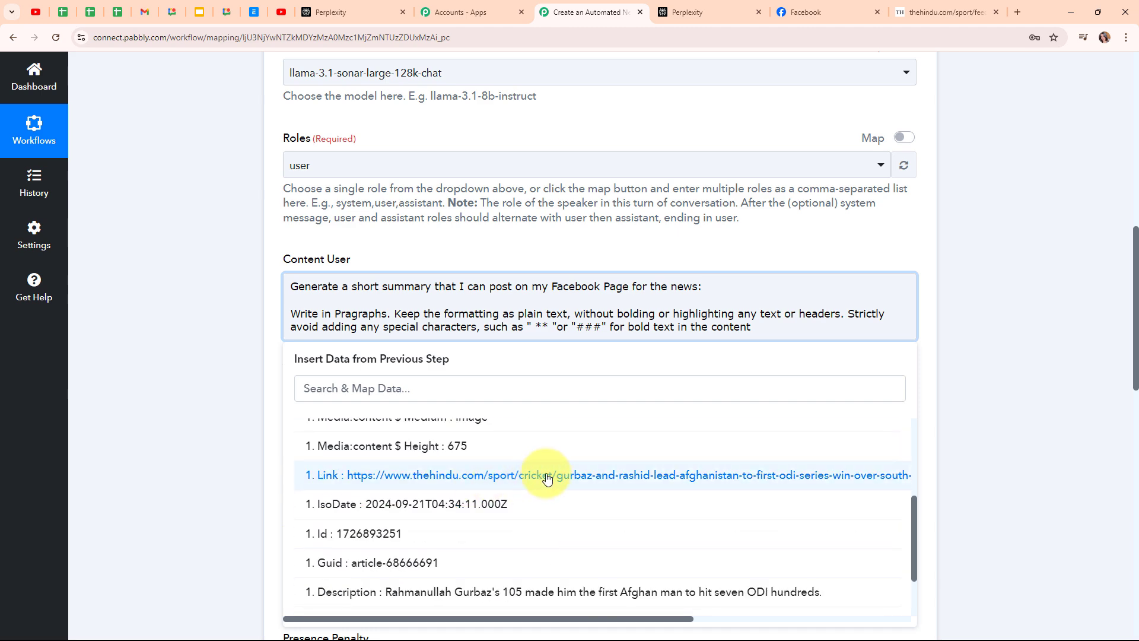
{"action": "left_click", "coordinate": [546, 478]}
{"action": "left_click", "coordinate": [206, 336]}
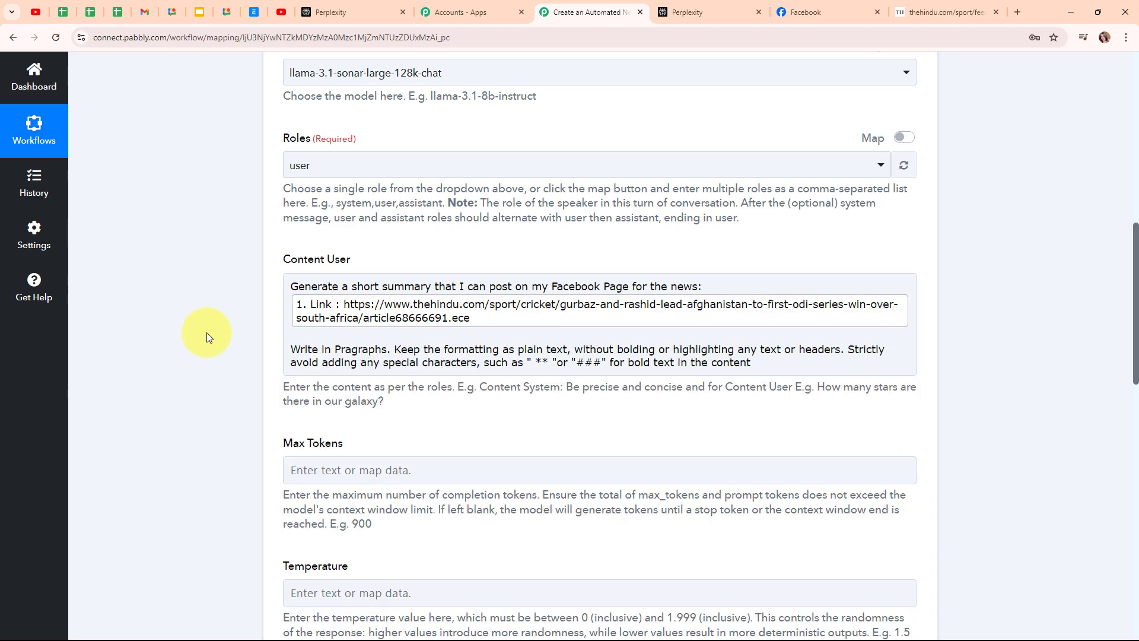
- Leave the optional fields from Max Tokens to Top P blank, then save the Perplexity AI step and send a test request
{"action": "scroll", "coordinate": [963, 396], "scroll_direction": "down", "scroll_amount": 5}
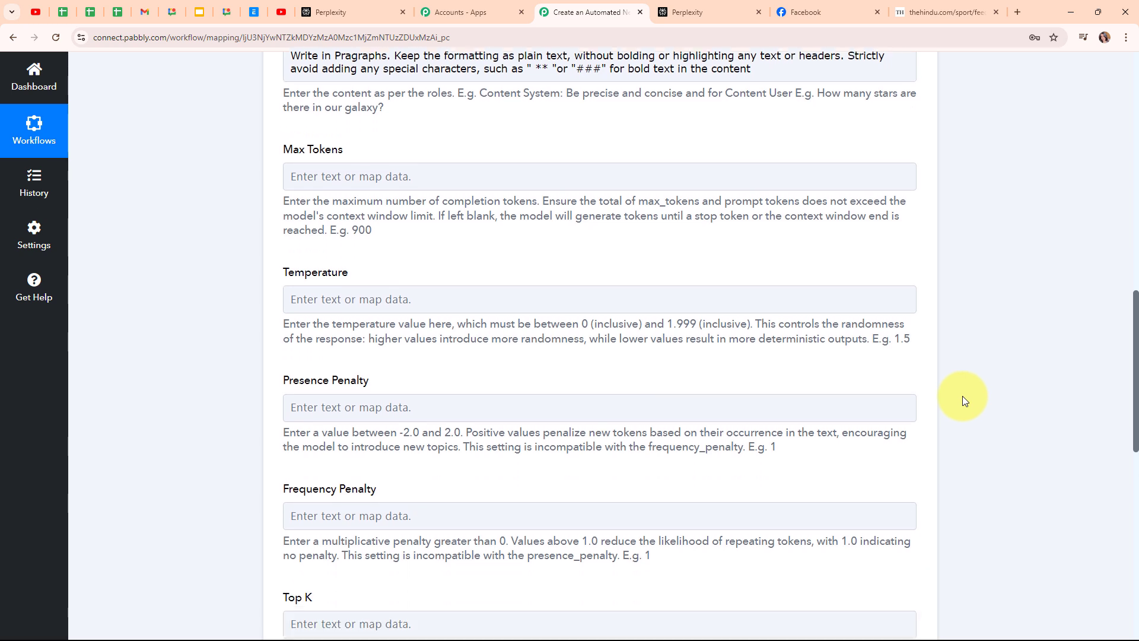
{"action": "scroll", "coordinate": [959, 396], "scroll_direction": "down", "scroll_amount": 5}
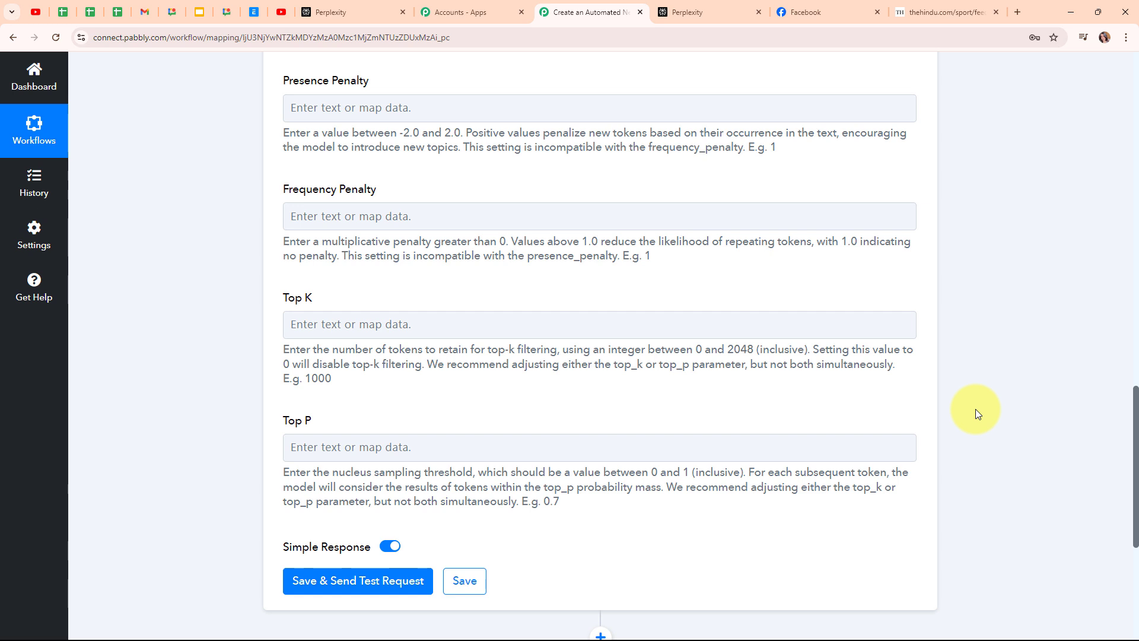
{"action": "scroll", "coordinate": [975, 410], "scroll_direction": "down", "scroll_amount": 2}
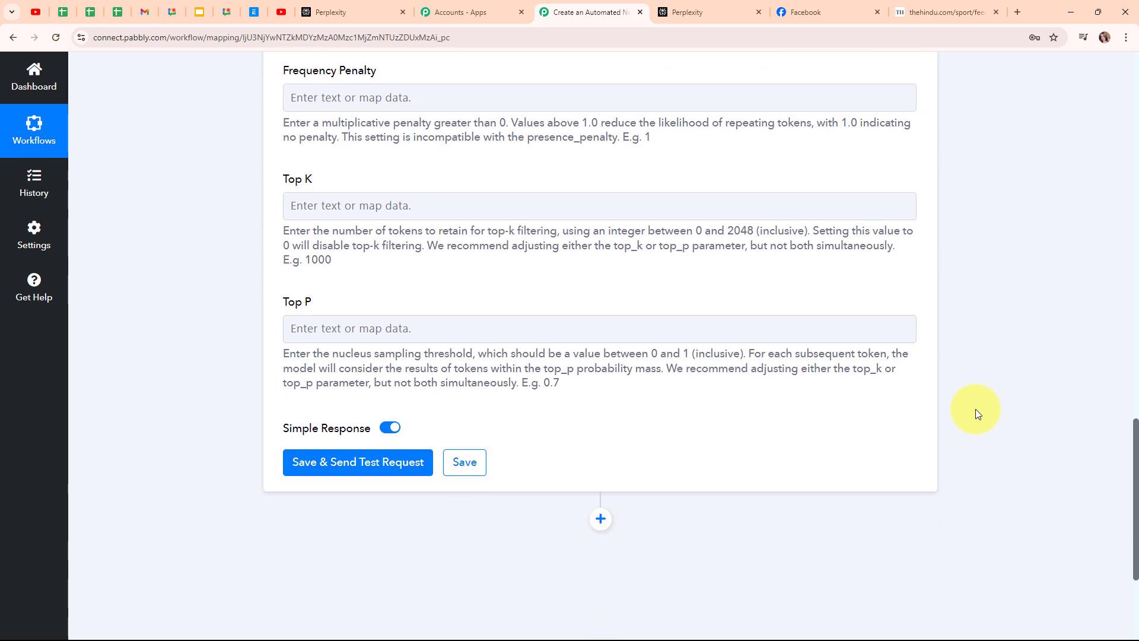
{"action": "left_click", "coordinate": [360, 467]}
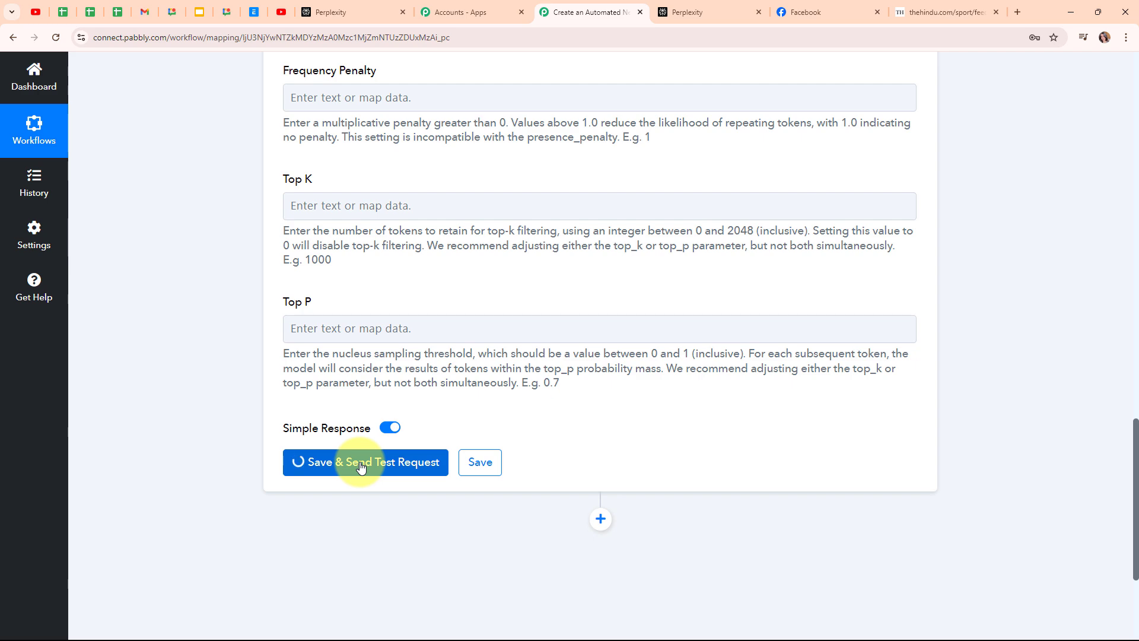
- Review the Perplexity AI test response, enlarging the Choices 0 Message Content value to read the whole generated summary
{"action": "scroll", "coordinate": [996, 447], "scroll_direction": "down", "scroll_amount": 6}
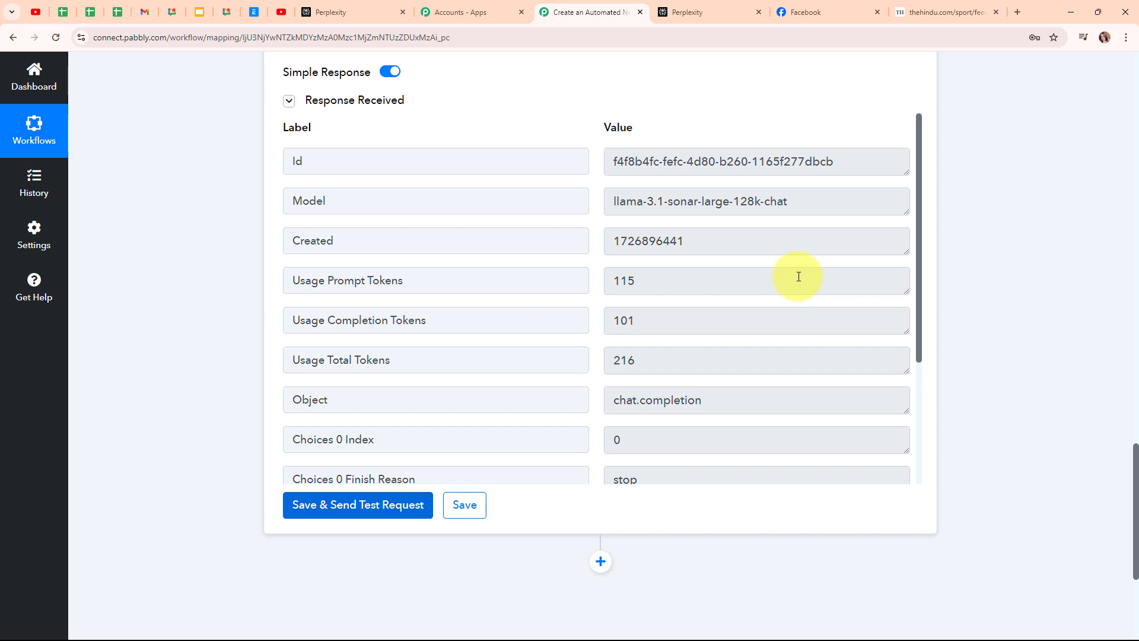
{"action": "scroll", "coordinate": [798, 277], "scroll_direction": "down", "scroll_amount": 3}
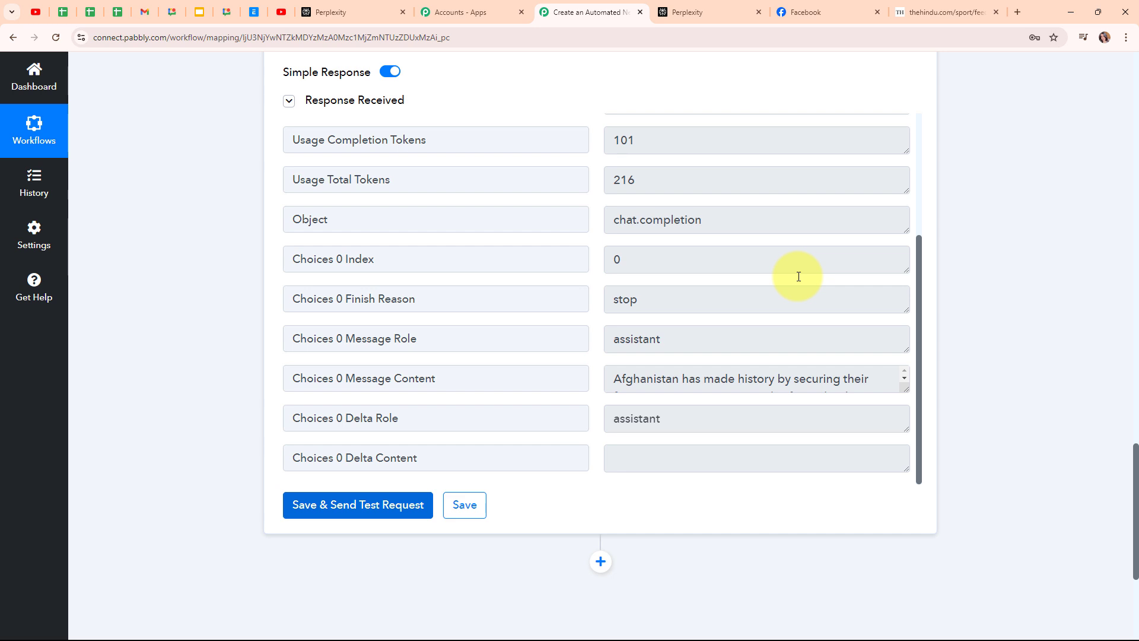
{"action": "scroll", "coordinate": [799, 277], "scroll_direction": "down", "scroll_amount": 2}
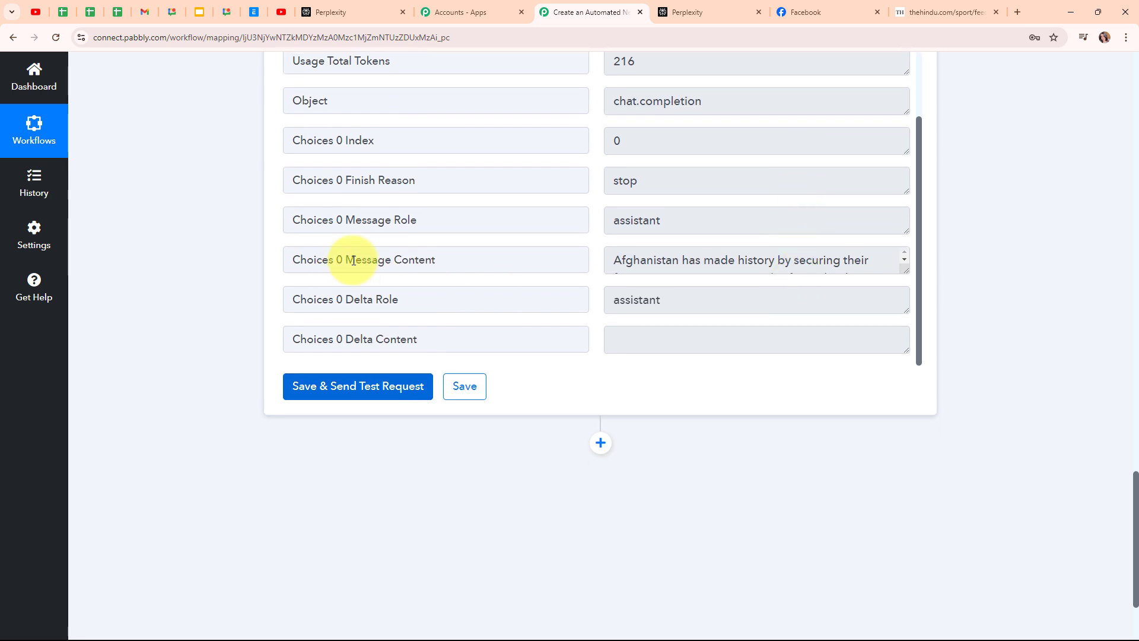
{"action": "left_click_drag", "start_coordinate": [353, 261], "coordinate": [534, 257]}
{"action": "left_click", "coordinate": [534, 256]}
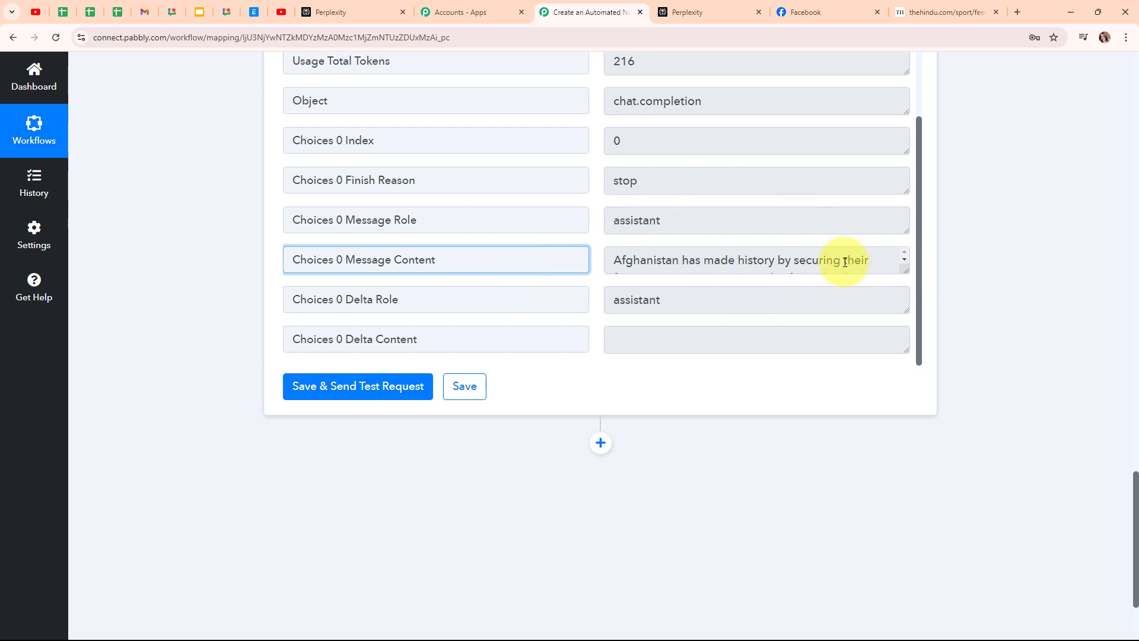
{"action": "left_click_drag", "start_coordinate": [903, 270], "coordinate": [933, 498]}
{"action": "scroll", "coordinate": [753, 286], "scroll_direction": "down", "scroll_amount": 4}
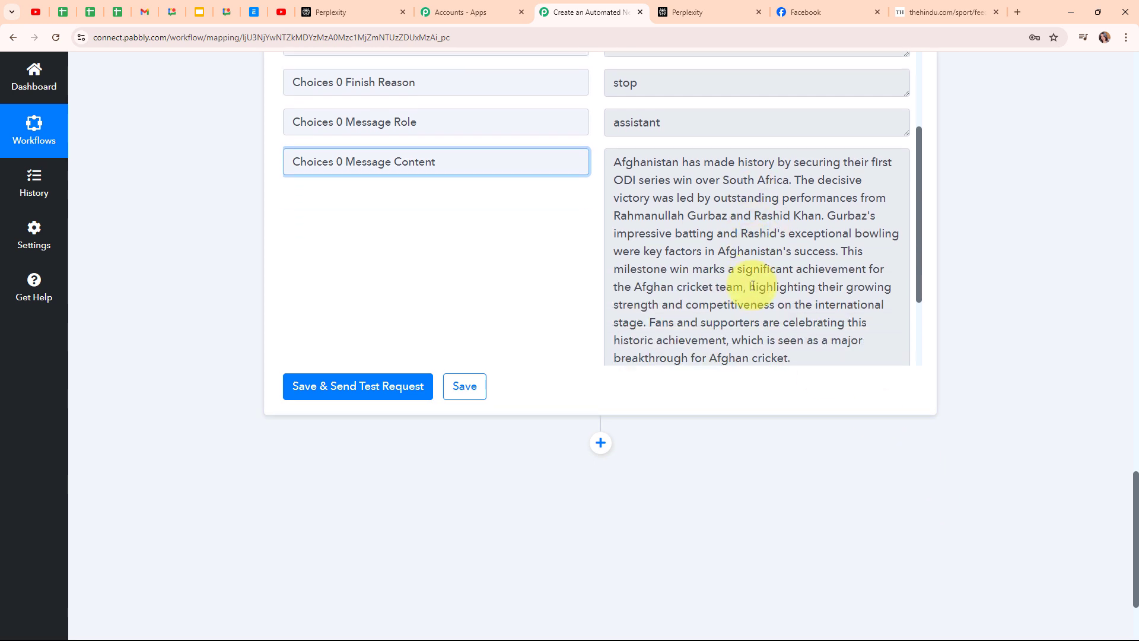
{"action": "scroll", "coordinate": [753, 224], "scroll_direction": "up", "scroll_amount": 2}
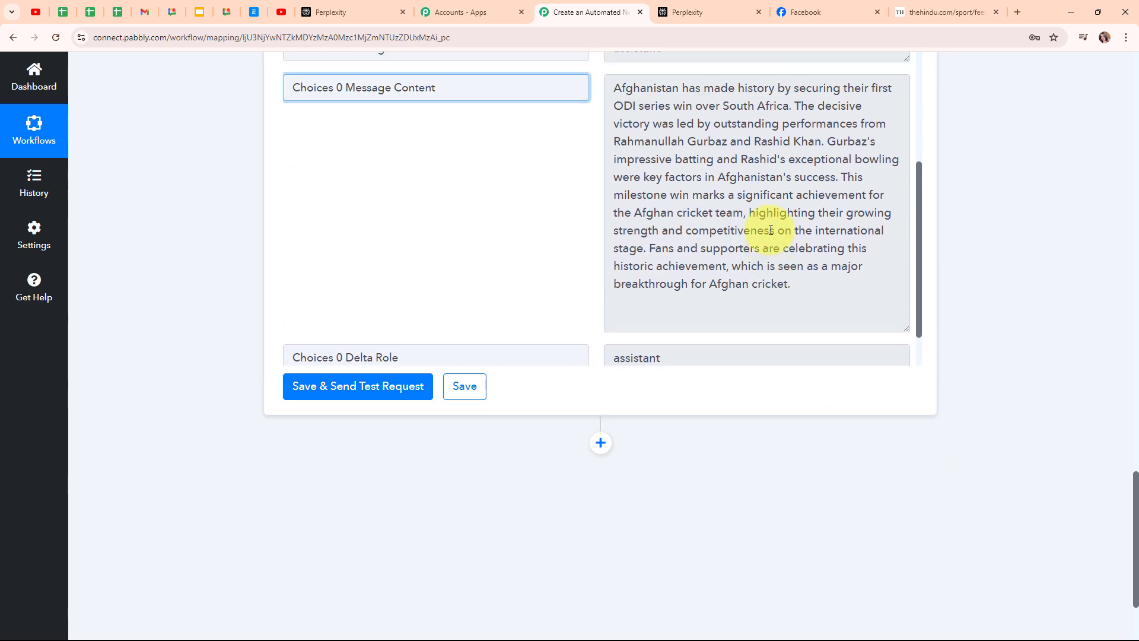
{"action": "left_click_drag", "start_coordinate": [610, 144], "coordinate": [794, 352]}
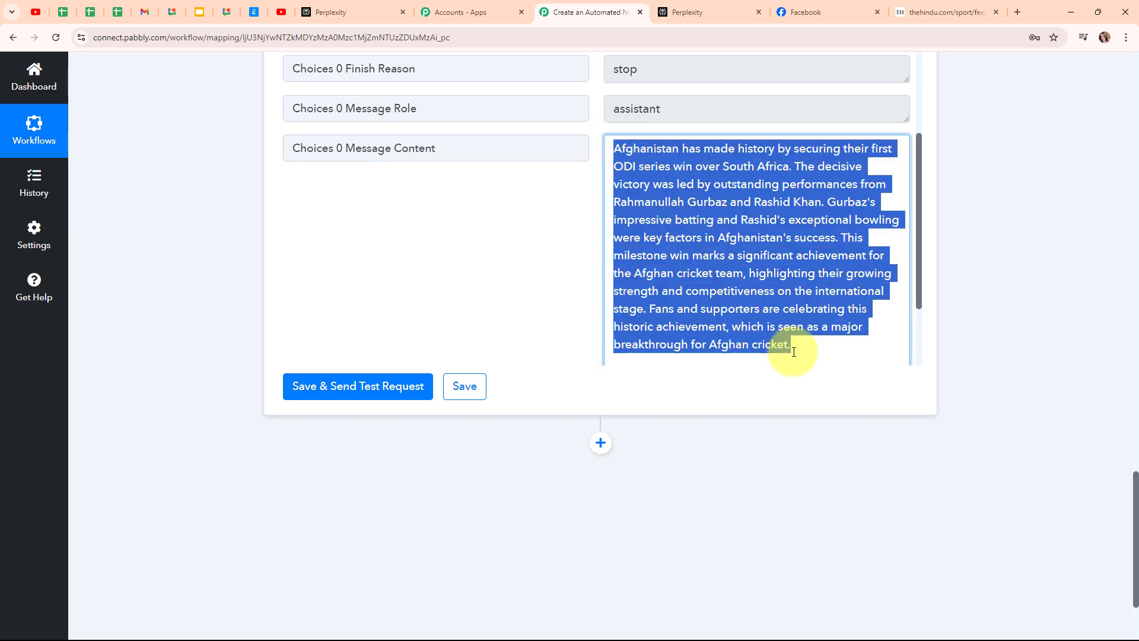
{"action": "left_click", "coordinate": [429, 248]}
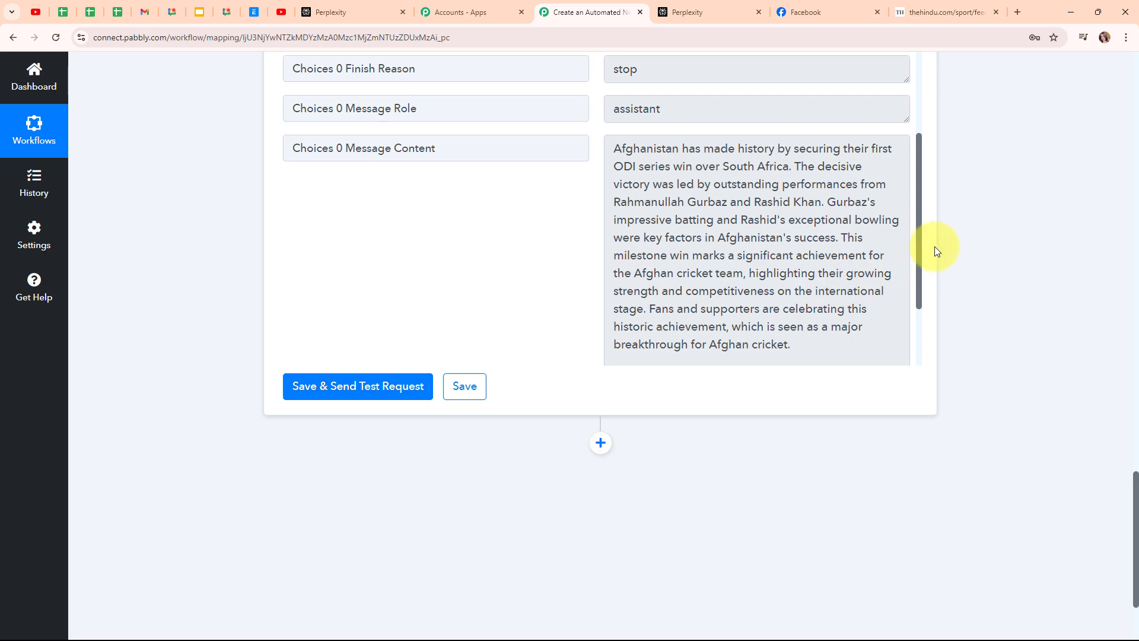
{"action": "scroll", "coordinate": [935, 247], "scroll_direction": "up", "scroll_amount": 15}
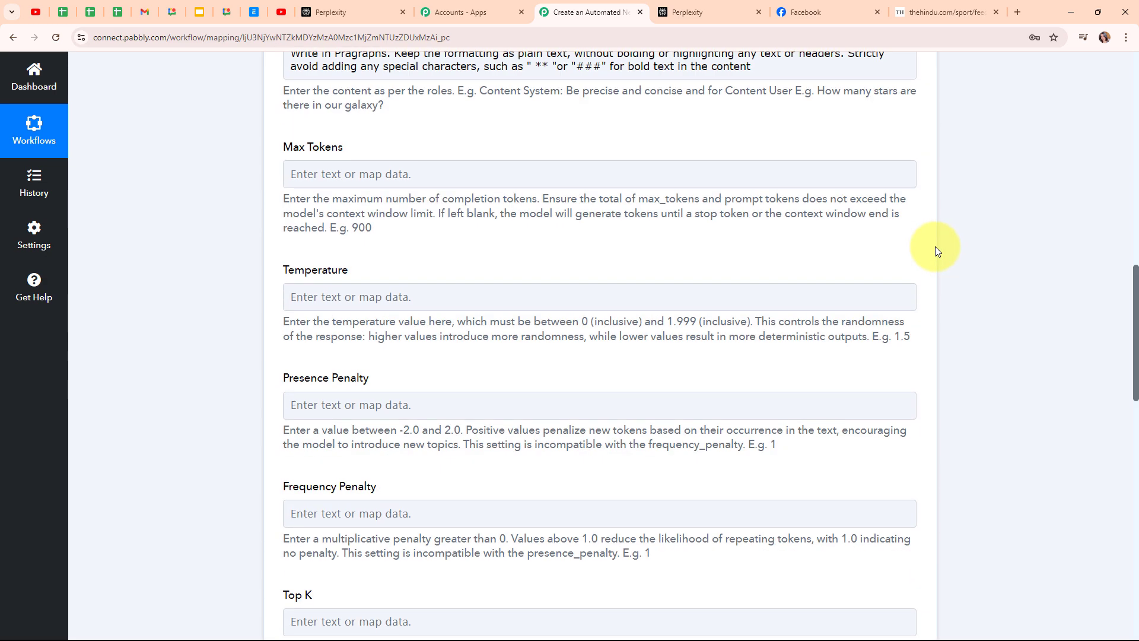
- Collapse the Perplexity AI step and add a Facebook Pages action after it with the Create Page Photo Post event
{"action": "scroll", "coordinate": [935, 246], "scroll_direction": "up", "scroll_amount": 12}
{"action": "left_click", "coordinate": [911, 161]}
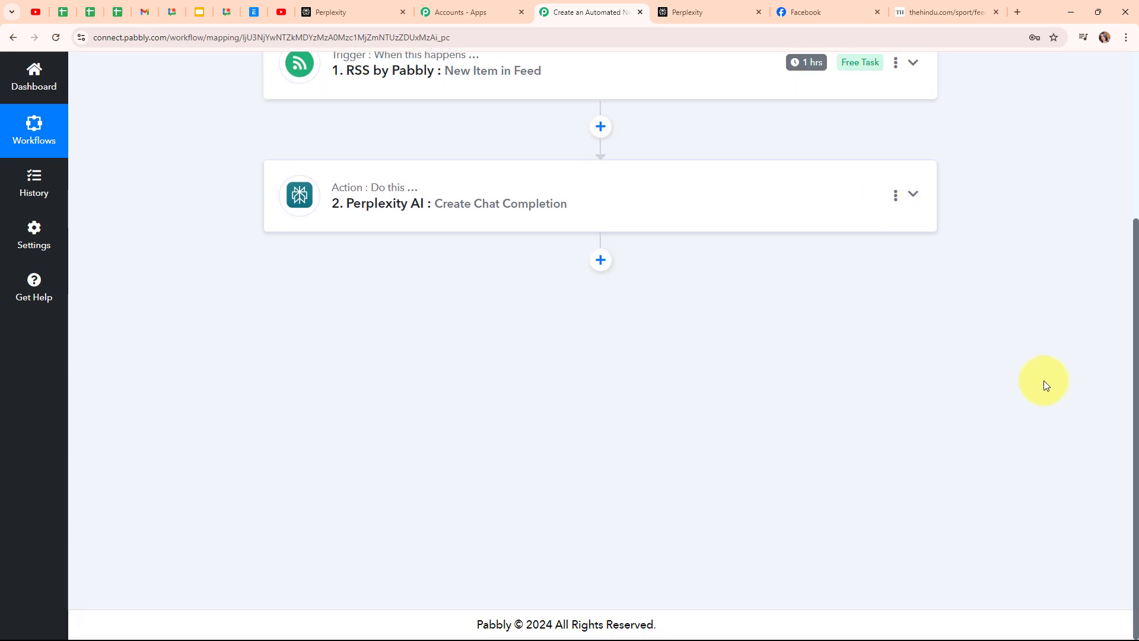
{"action": "left_click", "coordinate": [601, 261]}
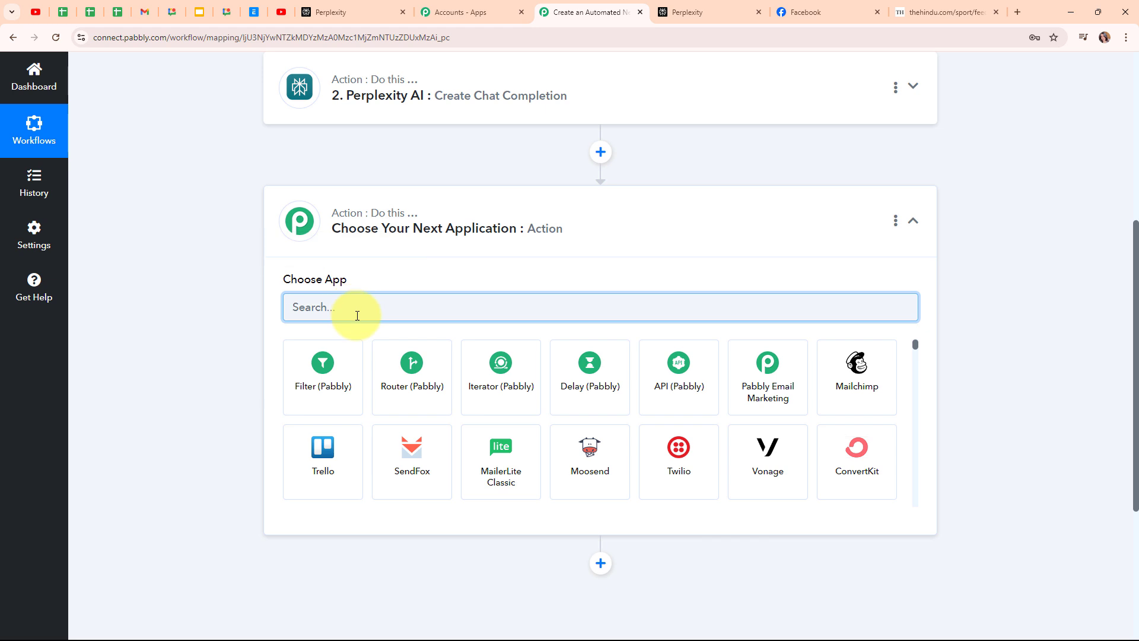
{"action": "type", "text": "Face"}
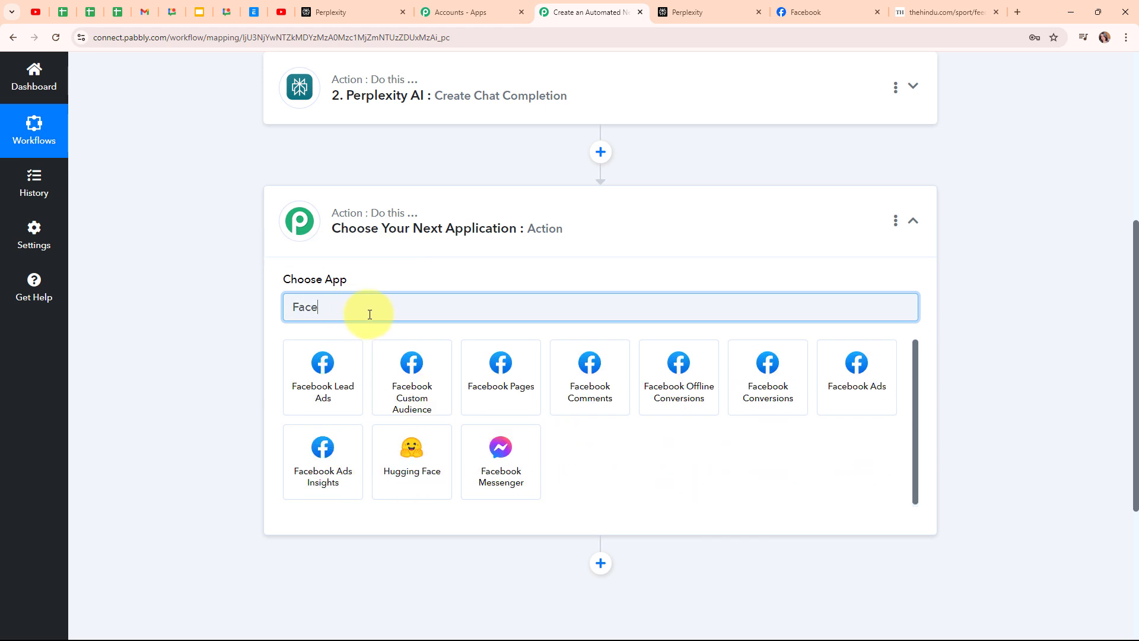
{"action": "left_click", "coordinate": [526, 390]}
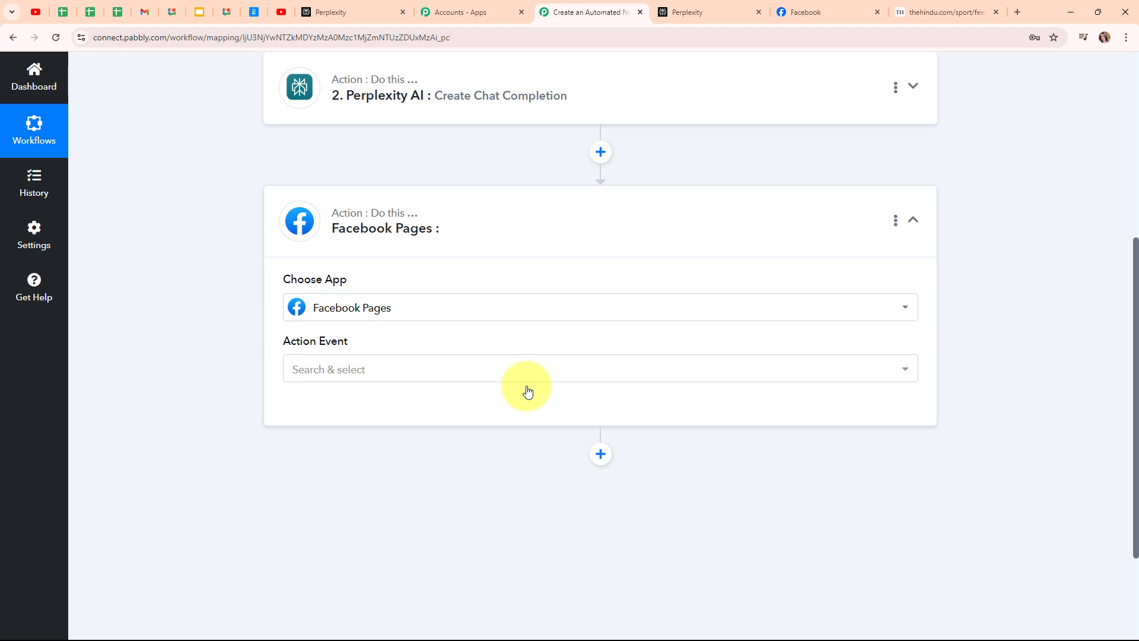
{"action": "left_click", "coordinate": [413, 364]}
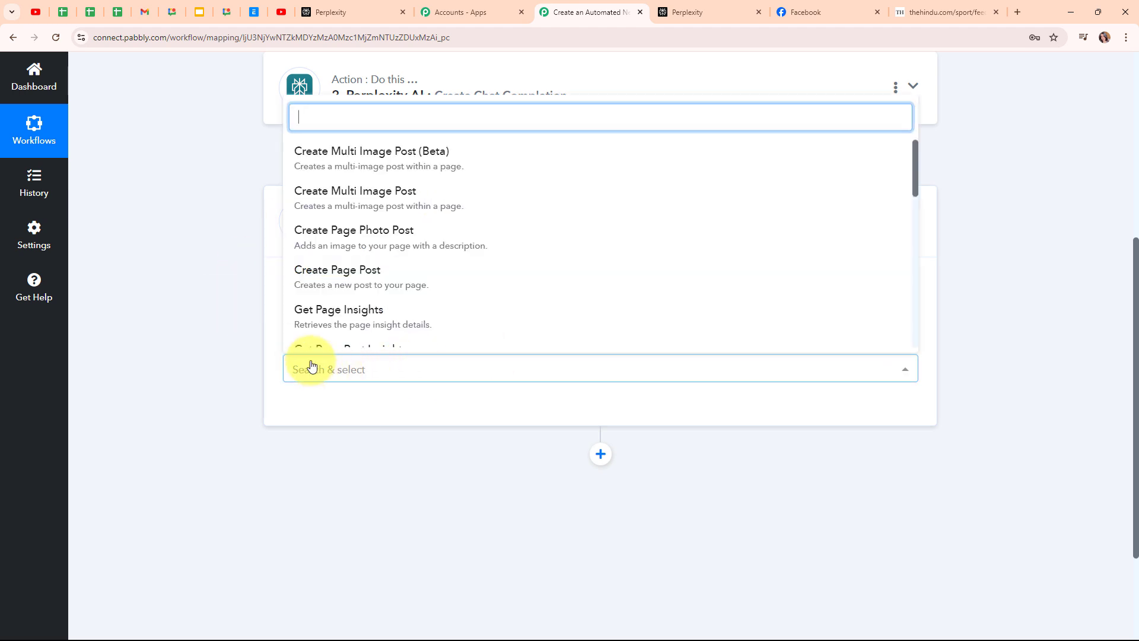
{"action": "left_click", "coordinate": [422, 234]}
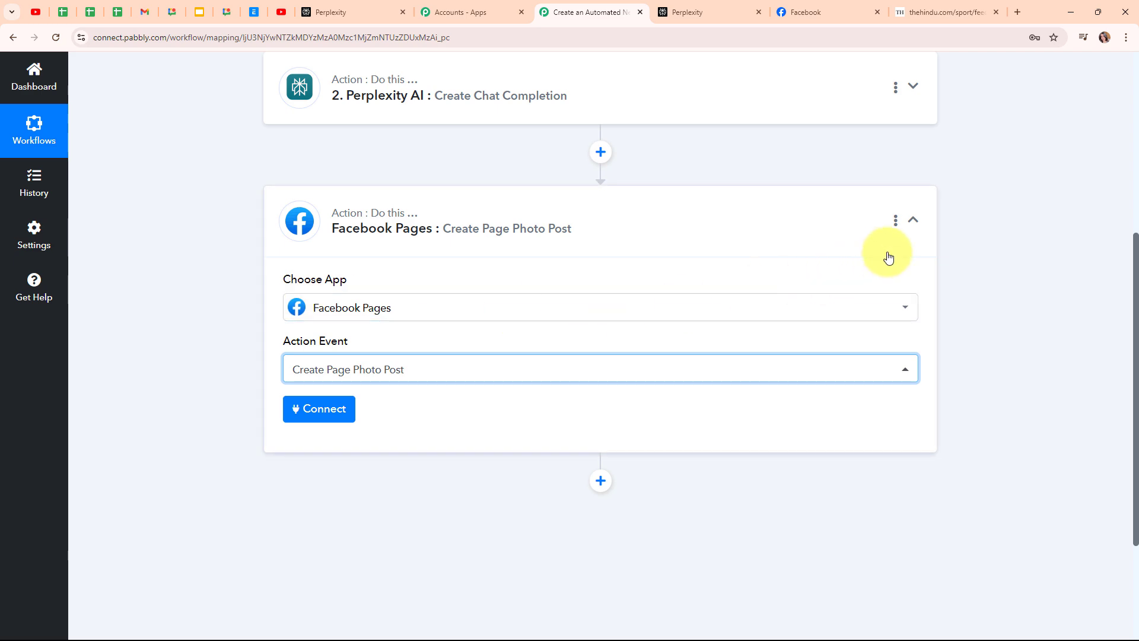
- Expand the RSS trigger and examine its received response for the news image address in Media:content $ Url
{"action": "scroll", "coordinate": [999, 229], "scroll_direction": "up", "scroll_amount": 7}
{"action": "left_click", "coordinate": [925, 299]}
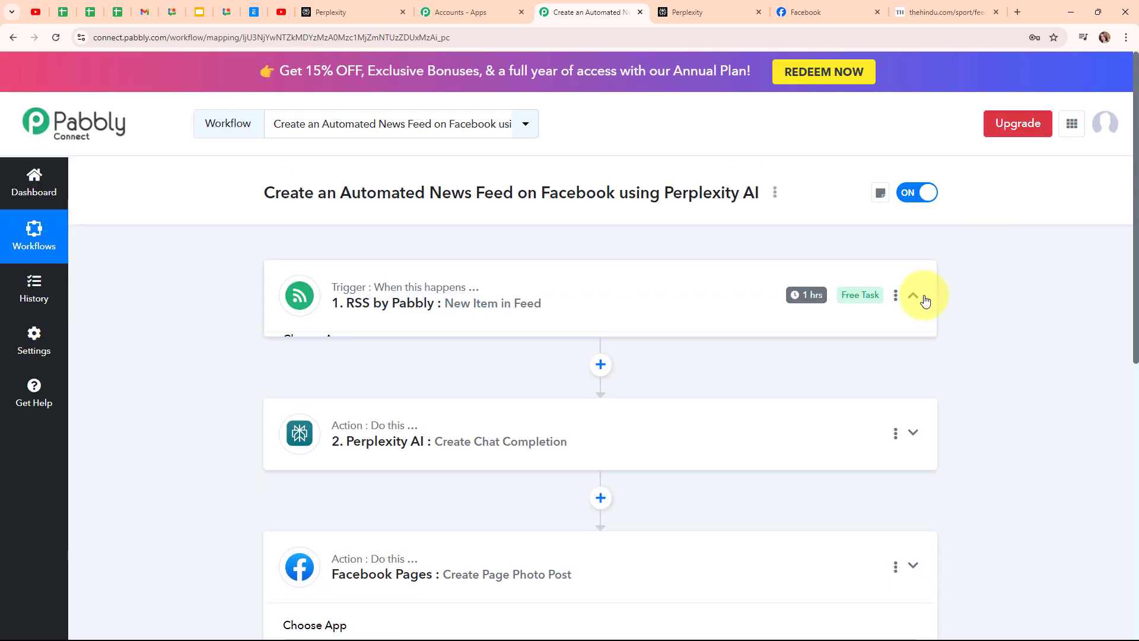
{"action": "scroll", "coordinate": [924, 301], "scroll_direction": "down", "scroll_amount": 12}
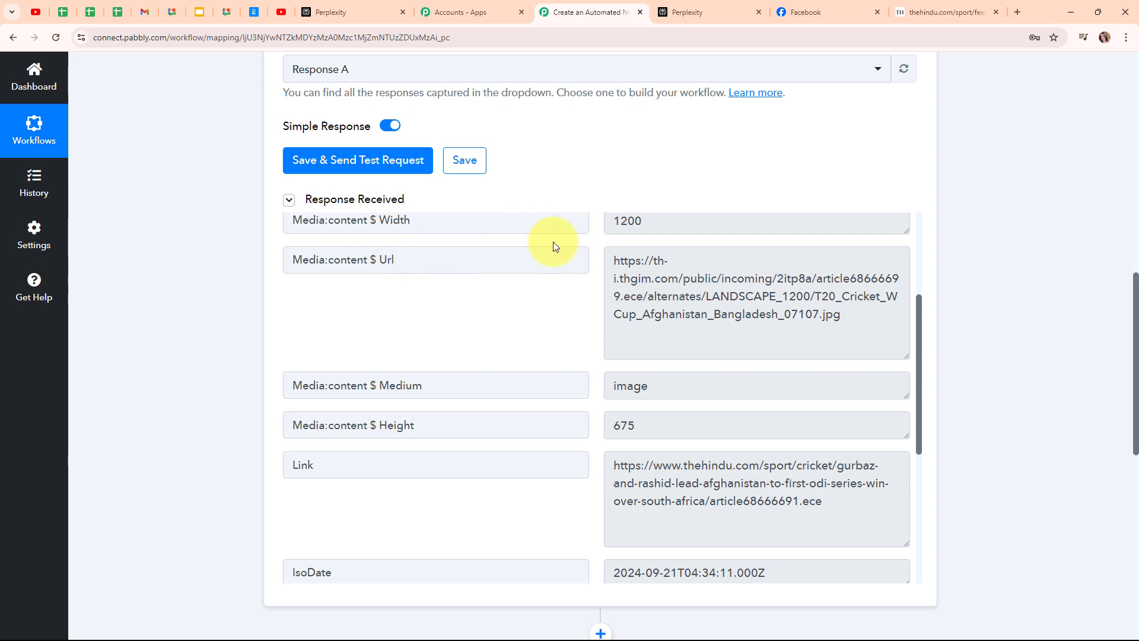
{"action": "left_click_drag", "start_coordinate": [615, 261], "coordinate": [907, 341]}
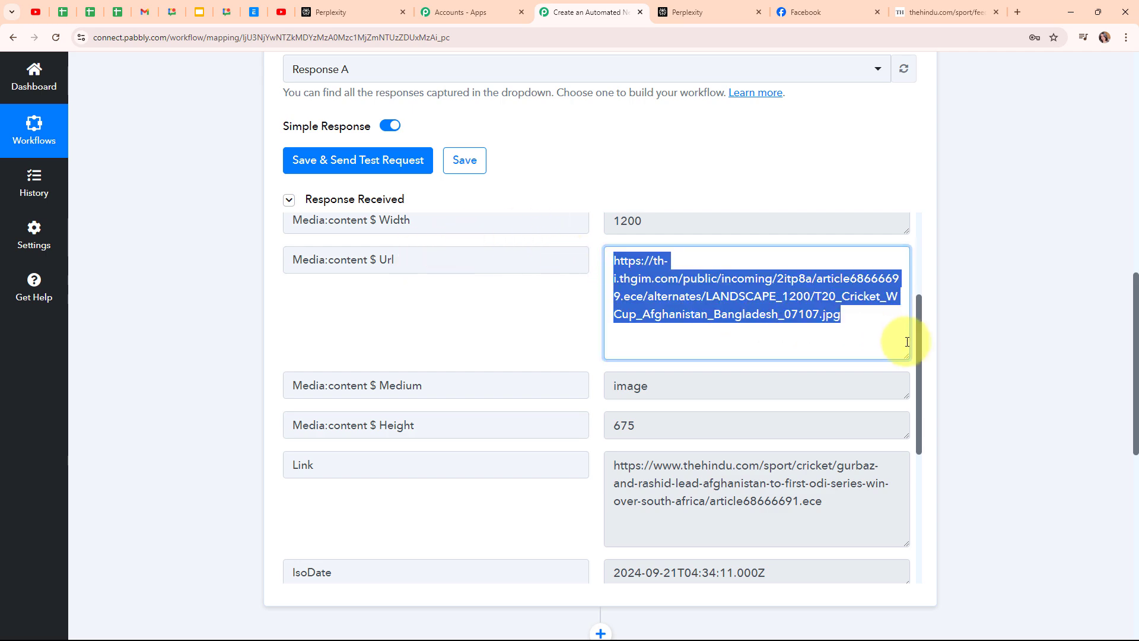
{"action": "left_click", "coordinate": [499, 314]}
{"action": "scroll", "coordinate": [985, 335], "scroll_direction": "down", "scroll_amount": 7}
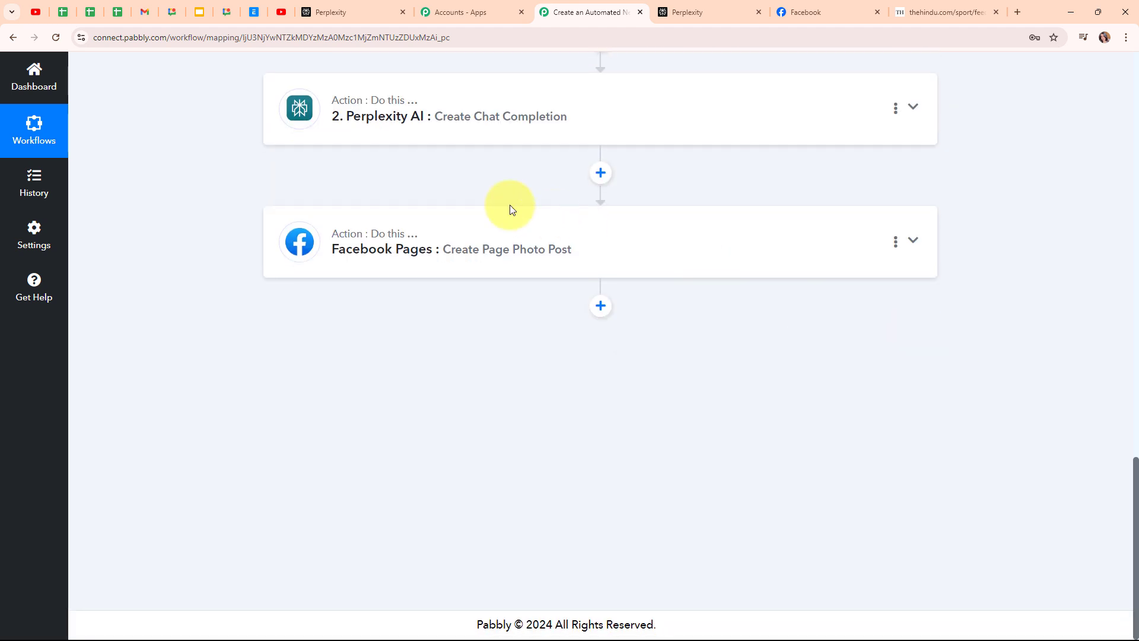
- Reopen the Facebook Pages action, keep Create Page Photo Post as the event, and authorize a new connection named Facebook Pages #9
{"action": "left_click", "coordinate": [509, 236]}
{"action": "scroll", "coordinate": [461, 329], "scroll_direction": "up", "scroll_amount": 3}
{"action": "left_click", "coordinate": [461, 375]}
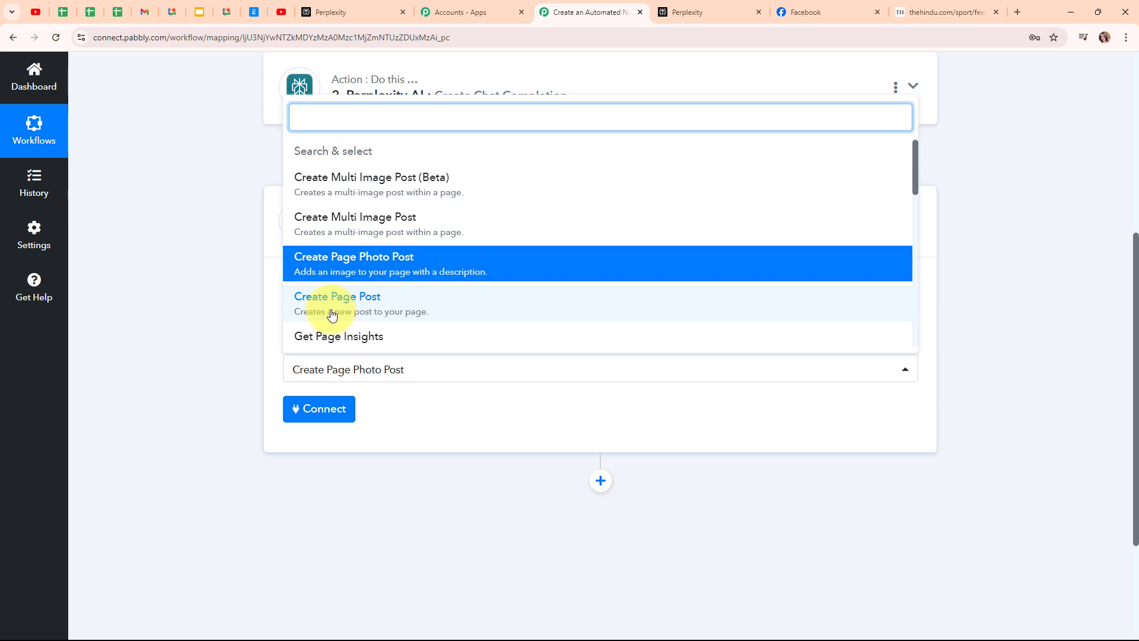
{"action": "left_click", "coordinate": [182, 276]}
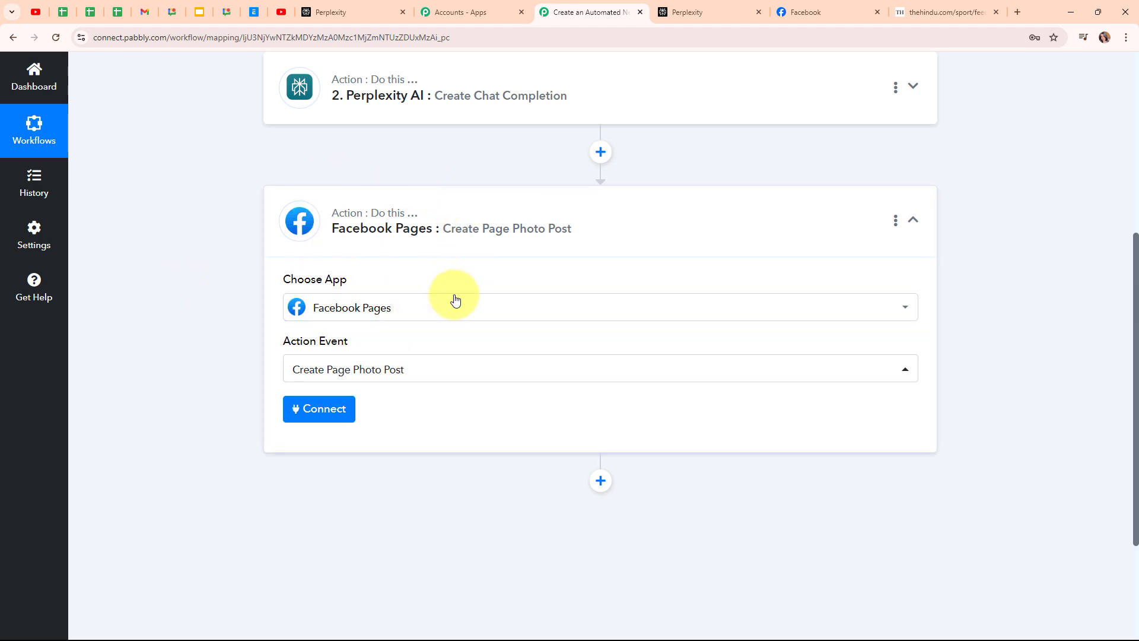
{"action": "left_click", "coordinate": [346, 415]}
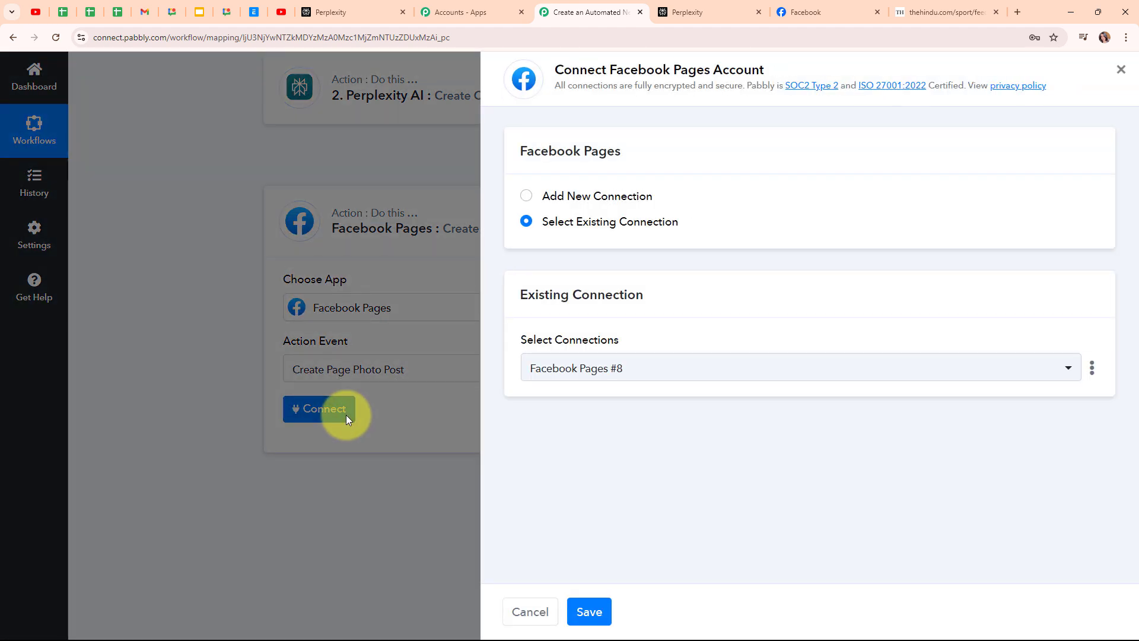
{"action": "left_click", "coordinate": [524, 198]}
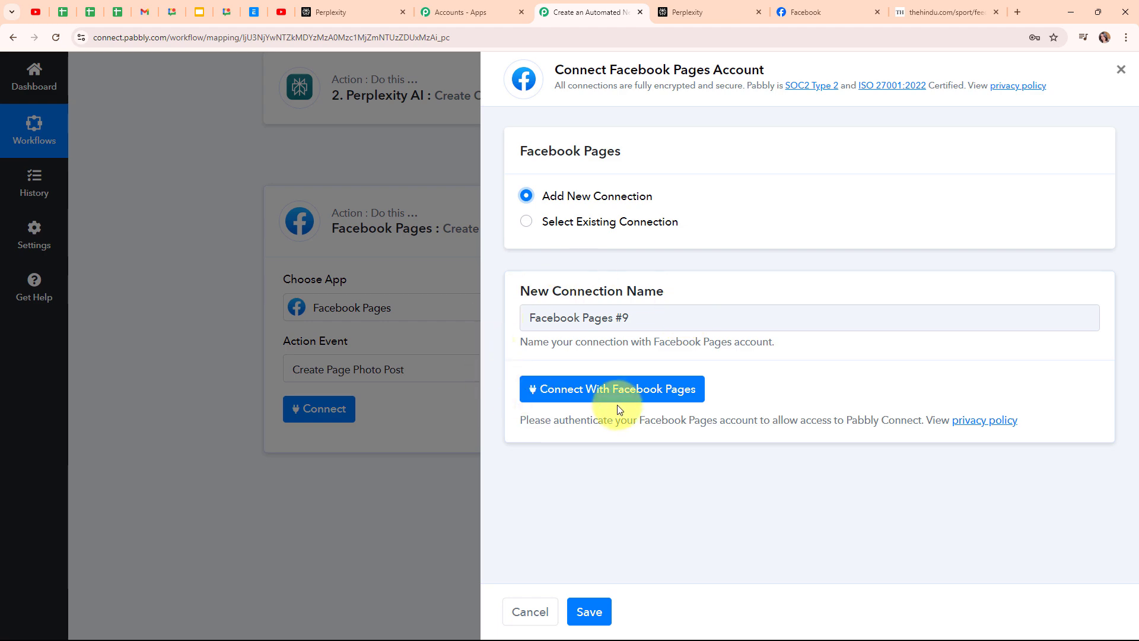
{"action": "left_click", "coordinate": [638, 398]}
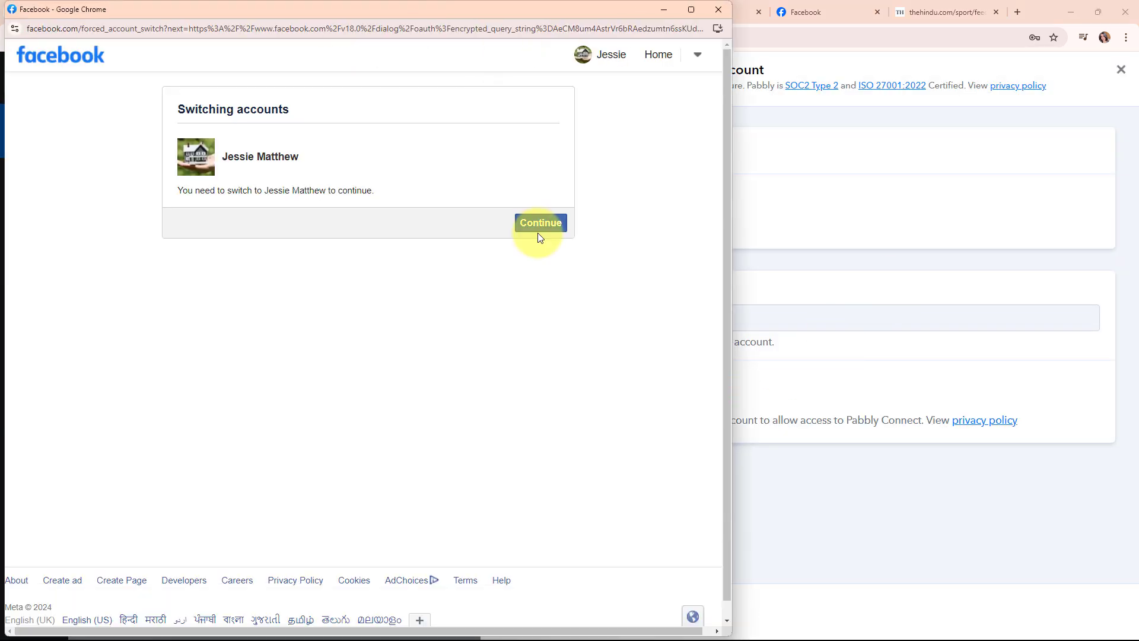
{"action": "left_click", "coordinate": [539, 236]}
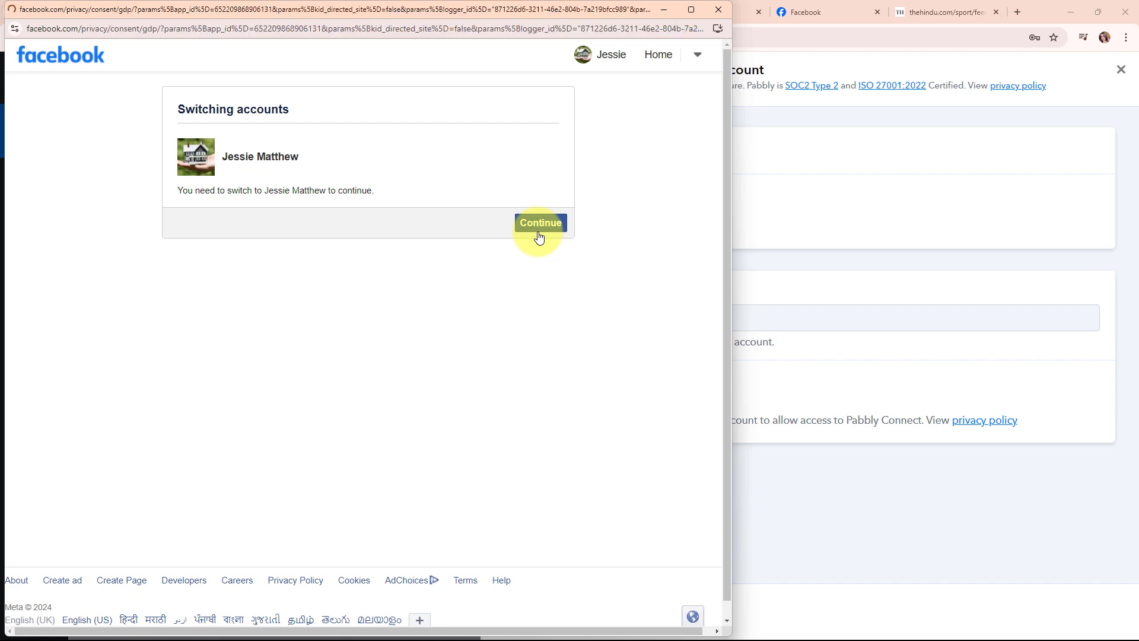
{"action": "left_click", "coordinate": [251, 406]}
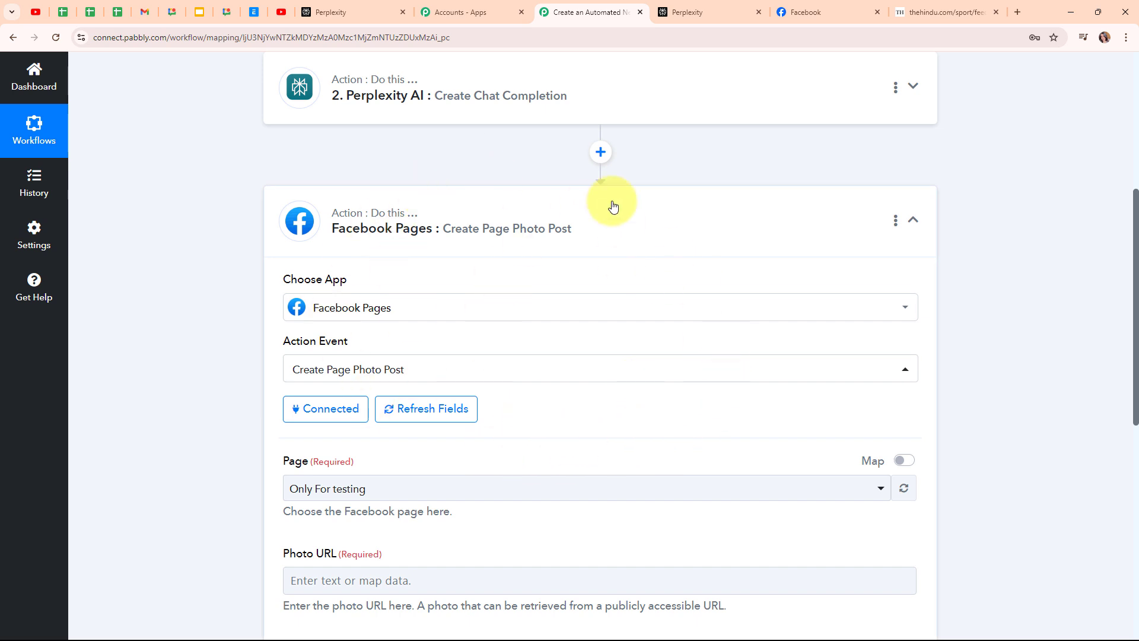
- Check the target page's name on Facebook and set the photo post's Page to Sports Elite Training Centre
{"action": "scroll", "coordinate": [731, 415], "scroll_direction": "down", "scroll_amount": 5}
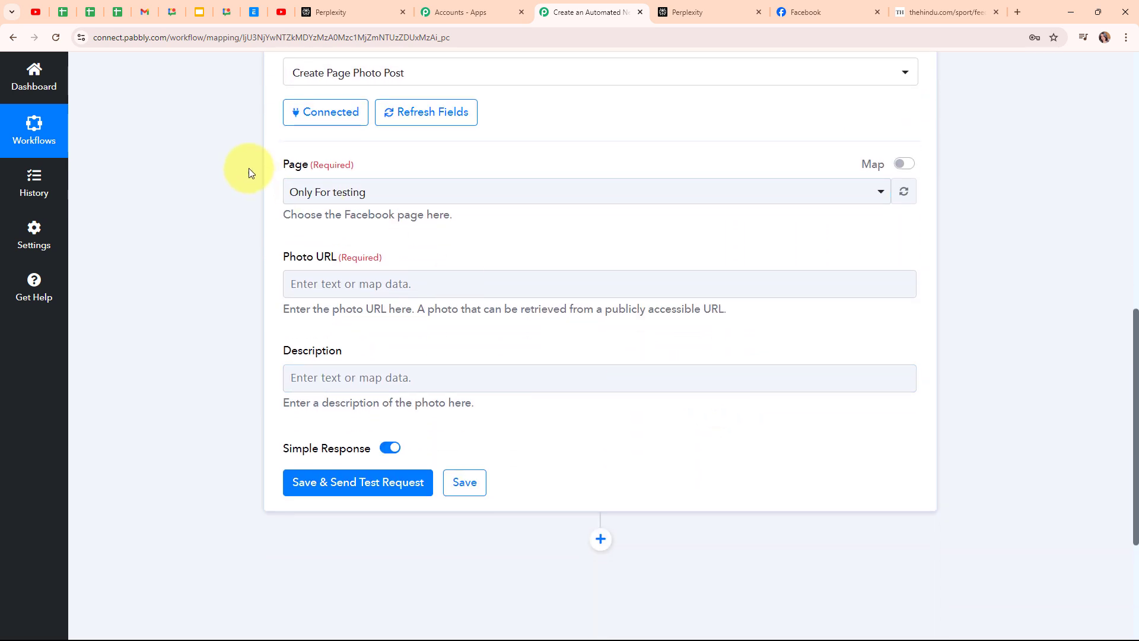
{"action": "left_click_drag", "start_coordinate": [281, 167], "coordinate": [355, 167]}
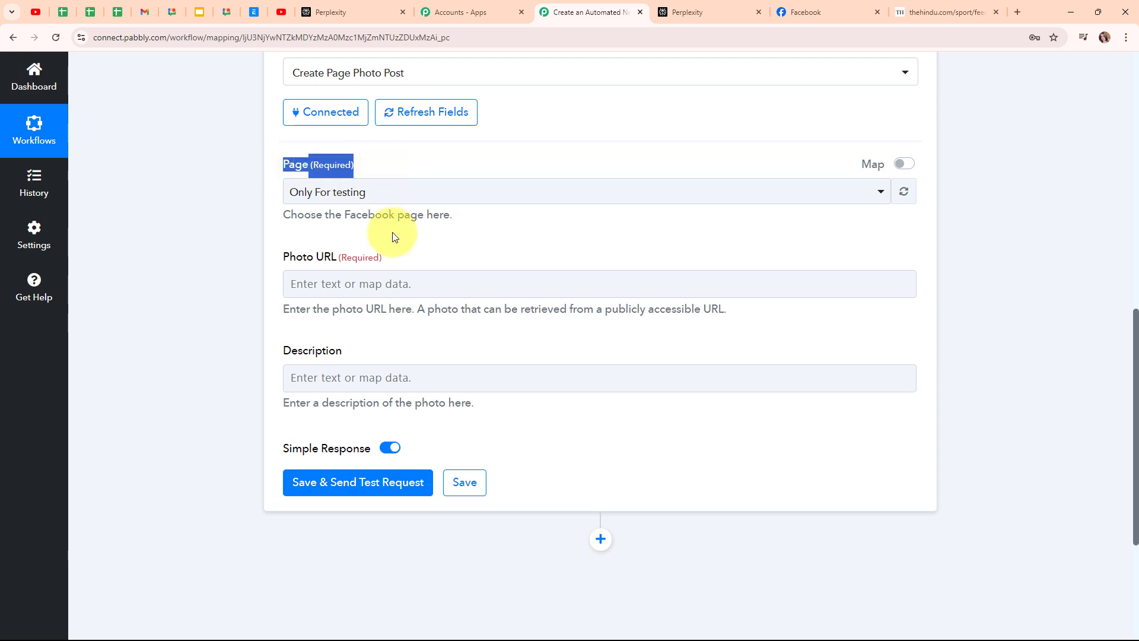
{"action": "left_click", "coordinate": [403, 244]}
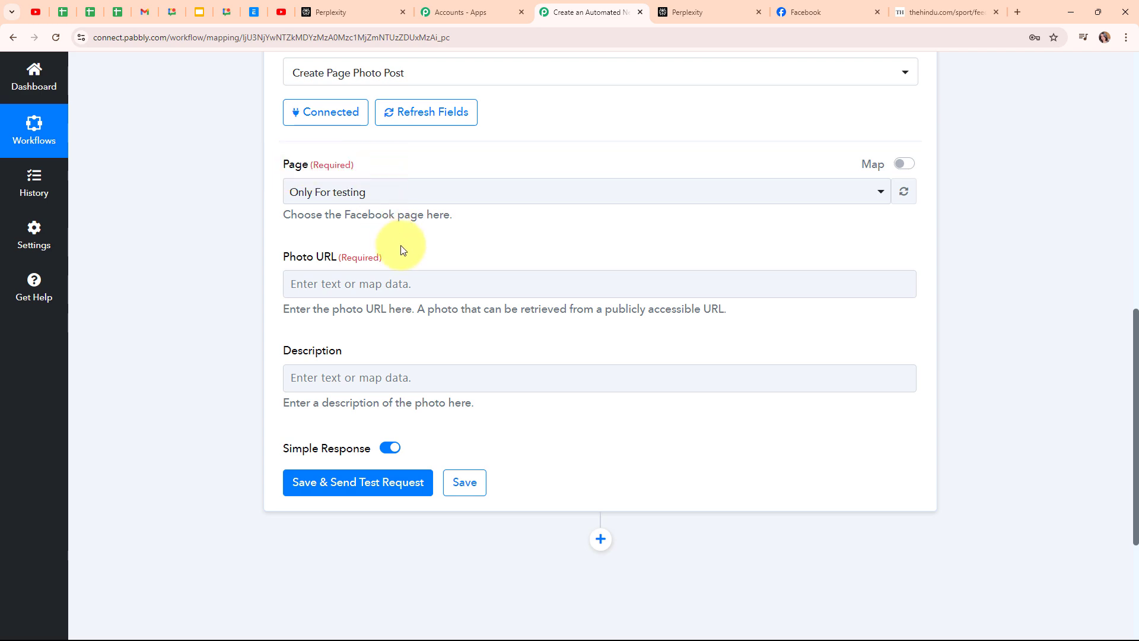
{"action": "left_click", "coordinate": [803, 13]}
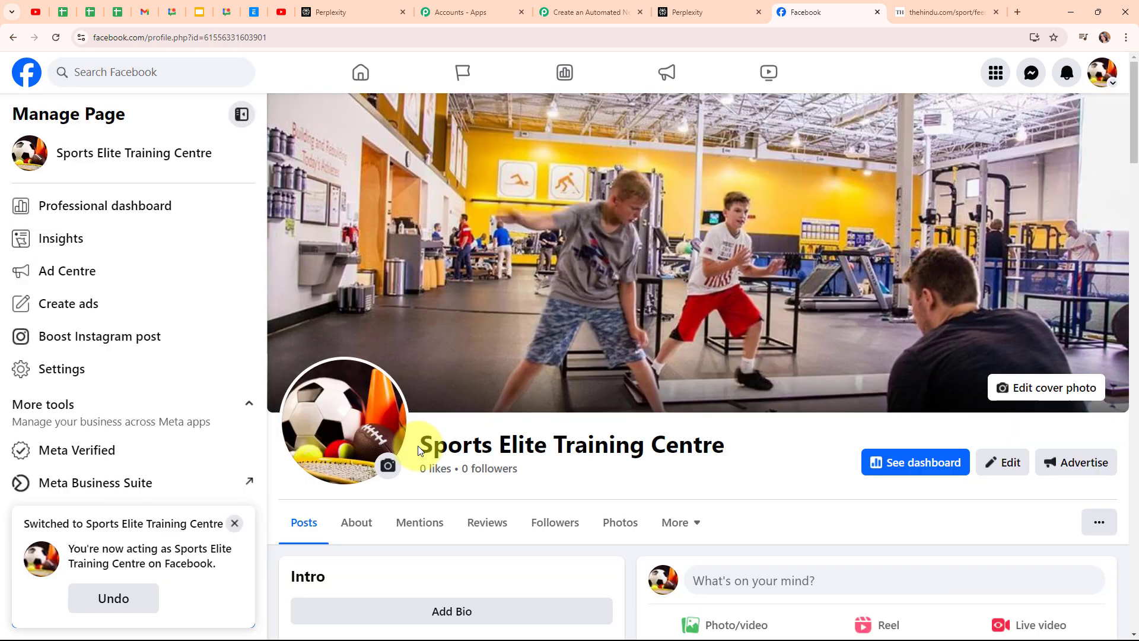
{"action": "left_click_drag", "start_coordinate": [419, 444], "coordinate": [472, 446]}
{"action": "left_click_drag", "start_coordinate": [572, 459], "coordinate": [732, 488]}
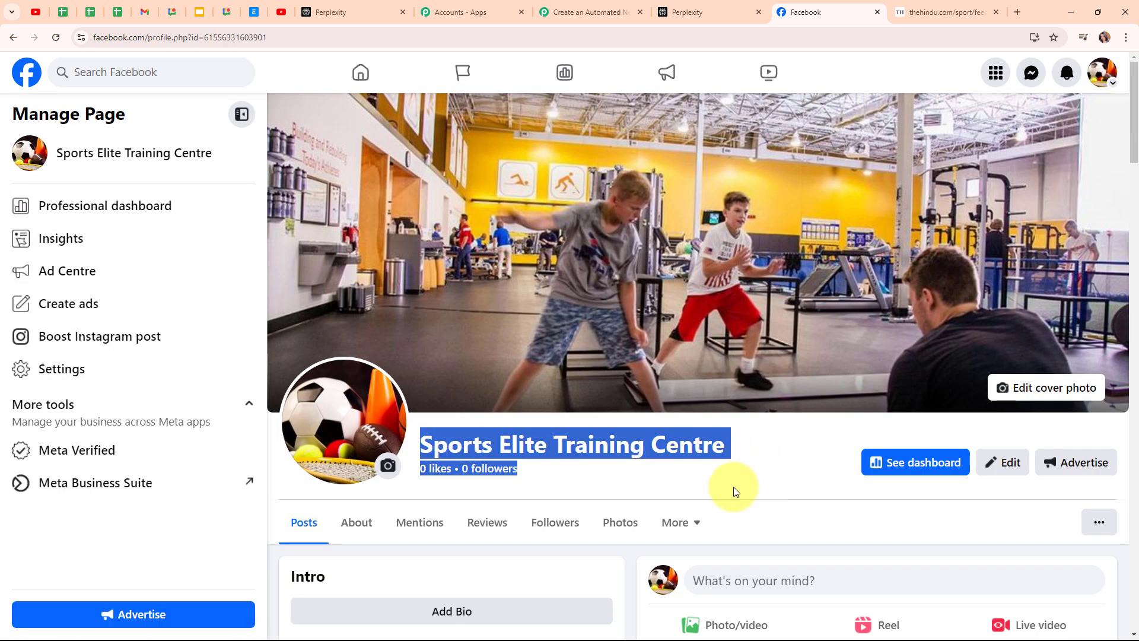
{"action": "left_click", "coordinate": [532, 422]}
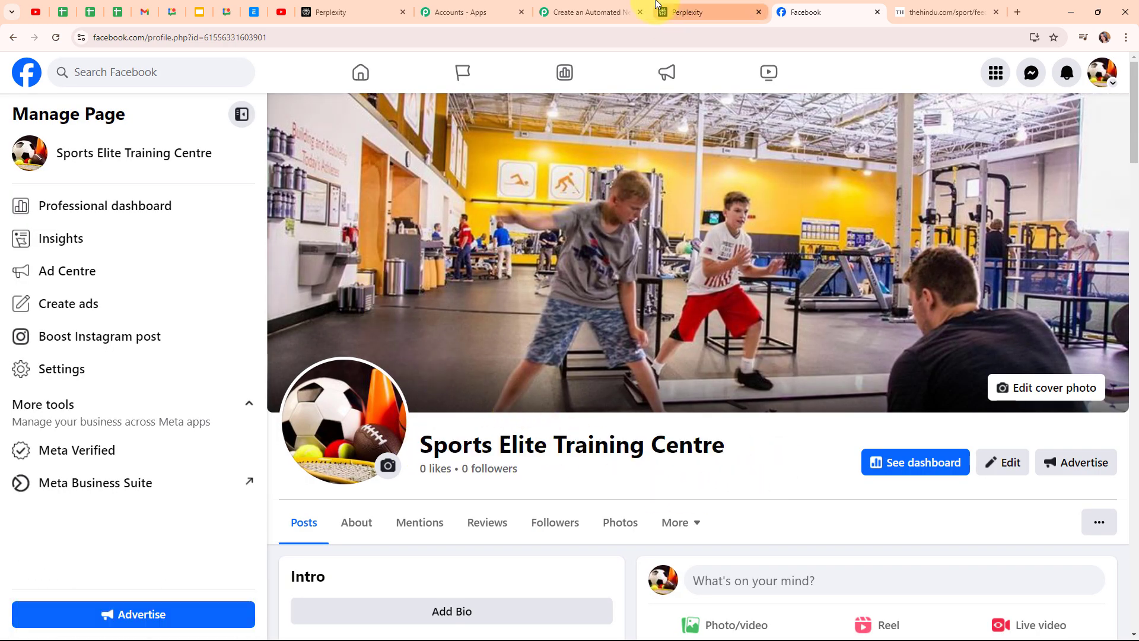
{"action": "left_click", "coordinate": [587, 12]}
{"action": "left_click", "coordinate": [398, 191]}
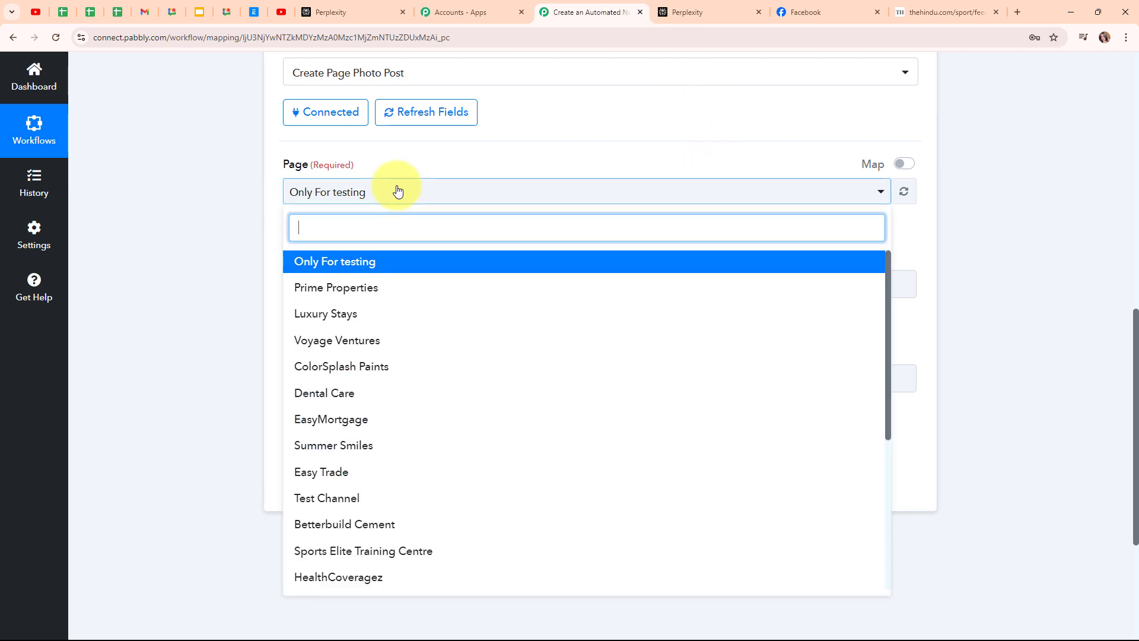
{"action": "left_click", "coordinate": [458, 550]}
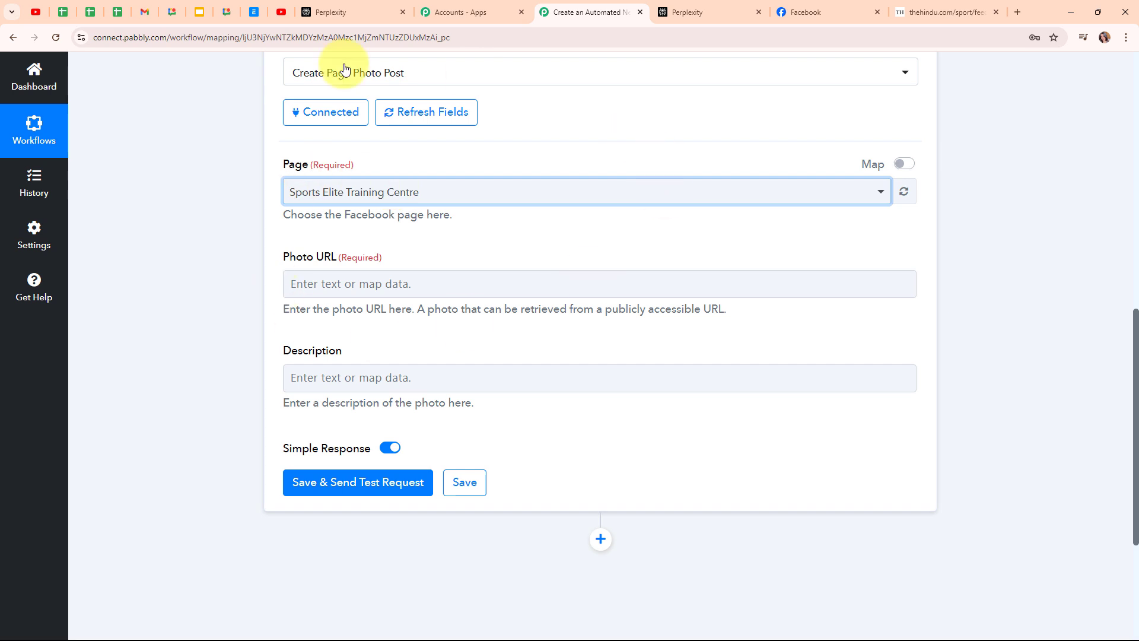
- Map the required Photo URL to the Media:content $ Url value from the RSS by Pabbly trigger
{"action": "left_click_drag", "start_coordinate": [283, 257], "coordinate": [338, 262]}
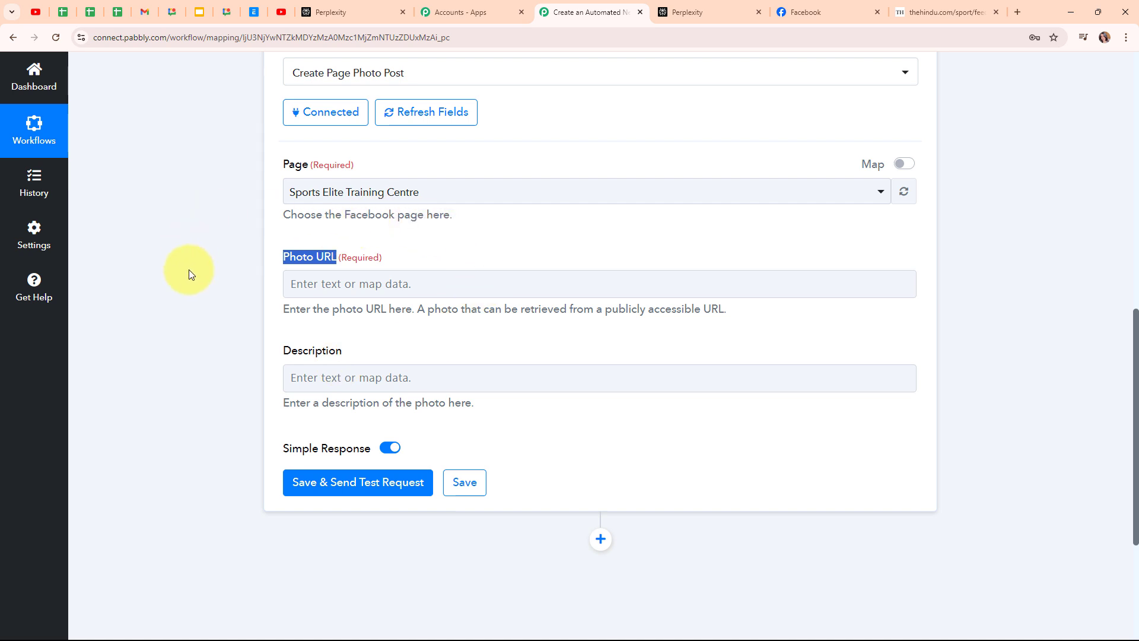
{"action": "left_click", "coordinate": [422, 283]}
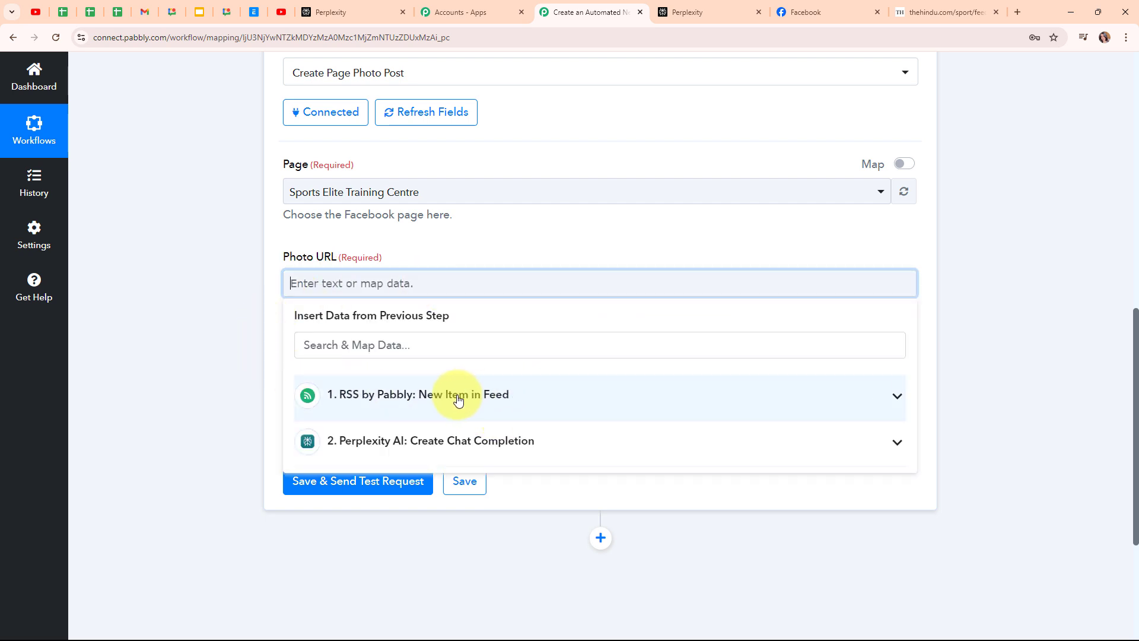
{"action": "left_click", "coordinate": [464, 401]}
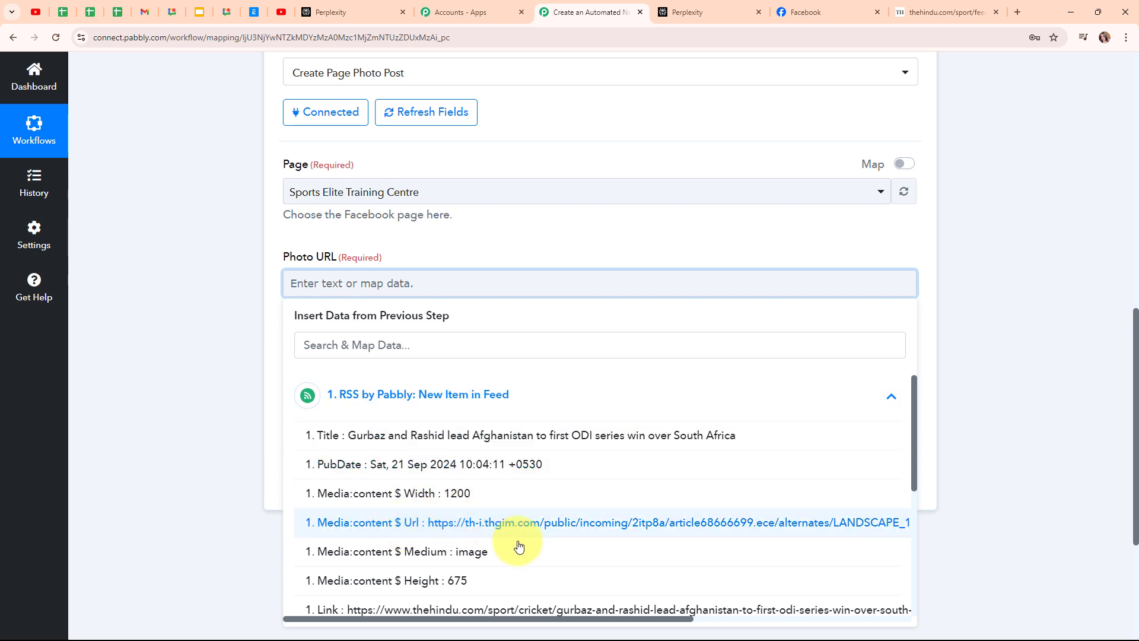
{"action": "left_click", "coordinate": [536, 522]}
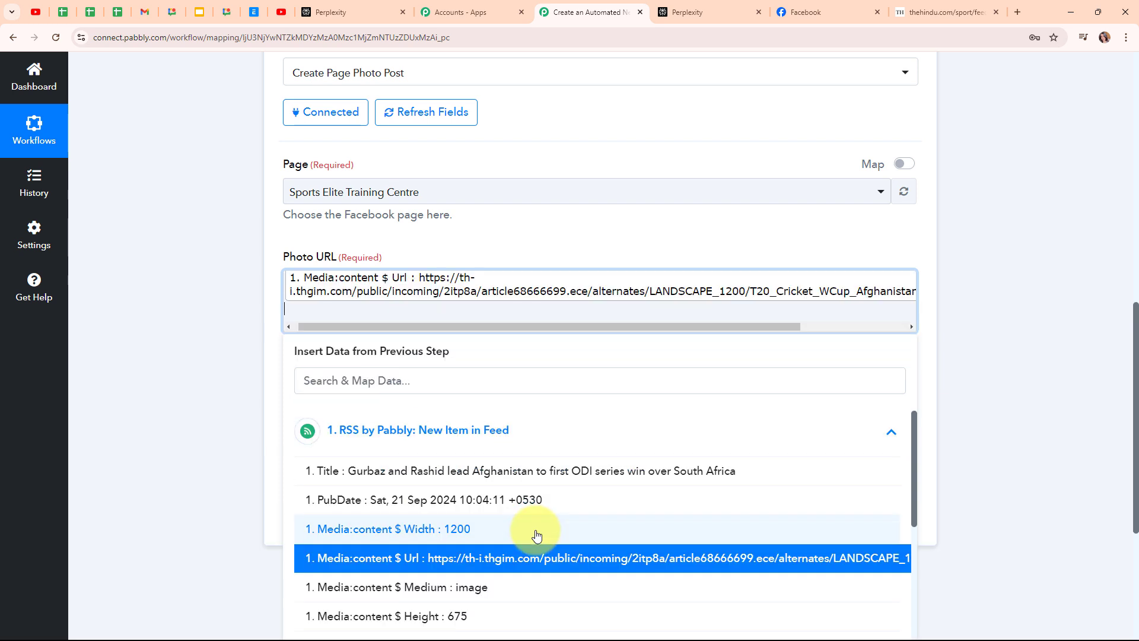
{"action": "left_click", "coordinate": [246, 351]}
- Map the photo's Description to the Choices 0 Message Content value from the Perplexity AI step
{"action": "scroll", "coordinate": [783, 397], "scroll_direction": "down", "scroll_amount": 1}
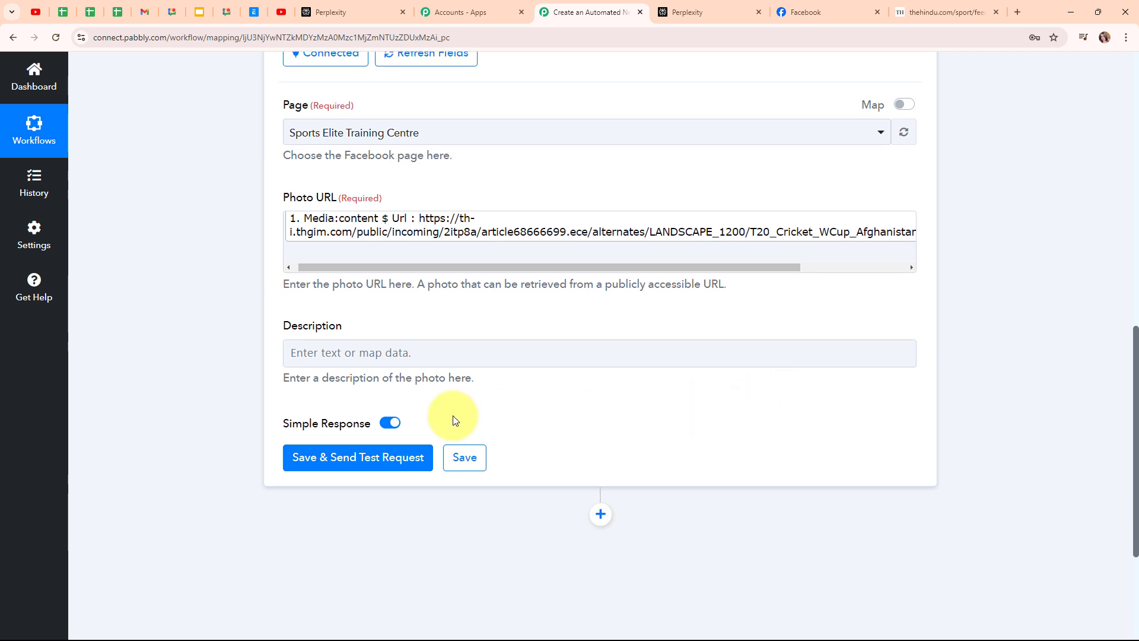
{"action": "left_click", "coordinate": [322, 353]}
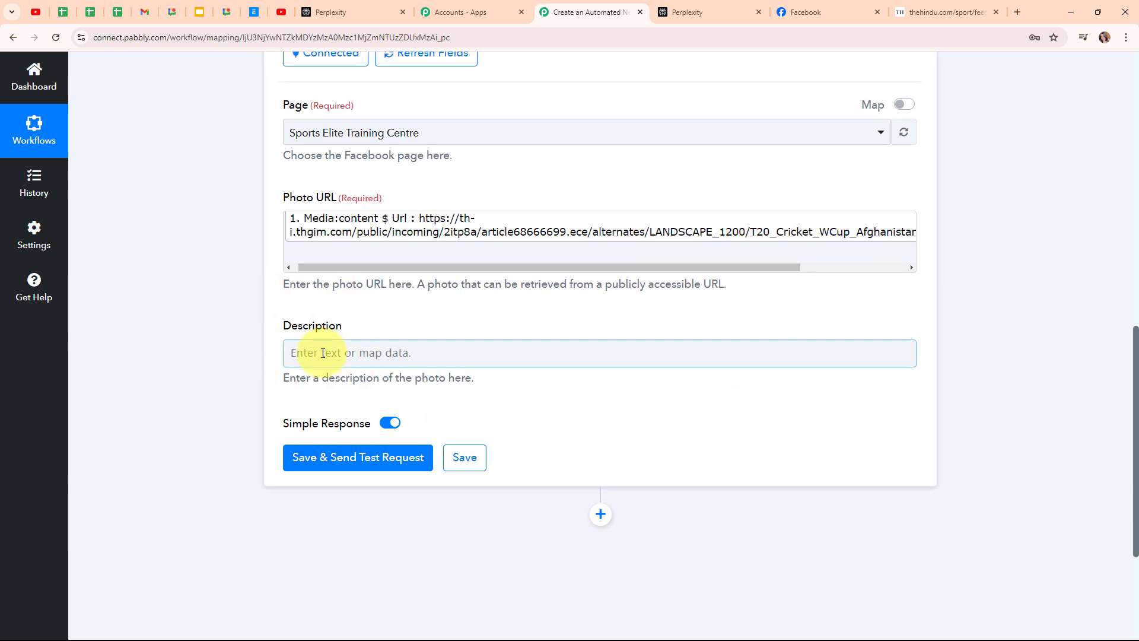
{"action": "left_click", "coordinate": [293, 356]}
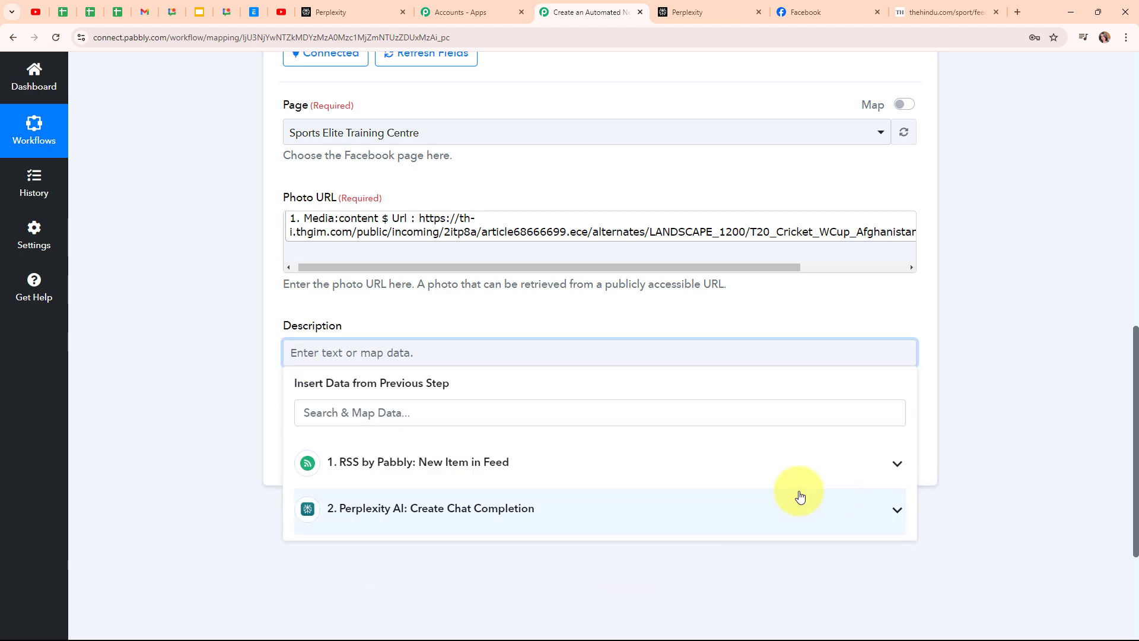
{"action": "left_click", "coordinate": [758, 504]}
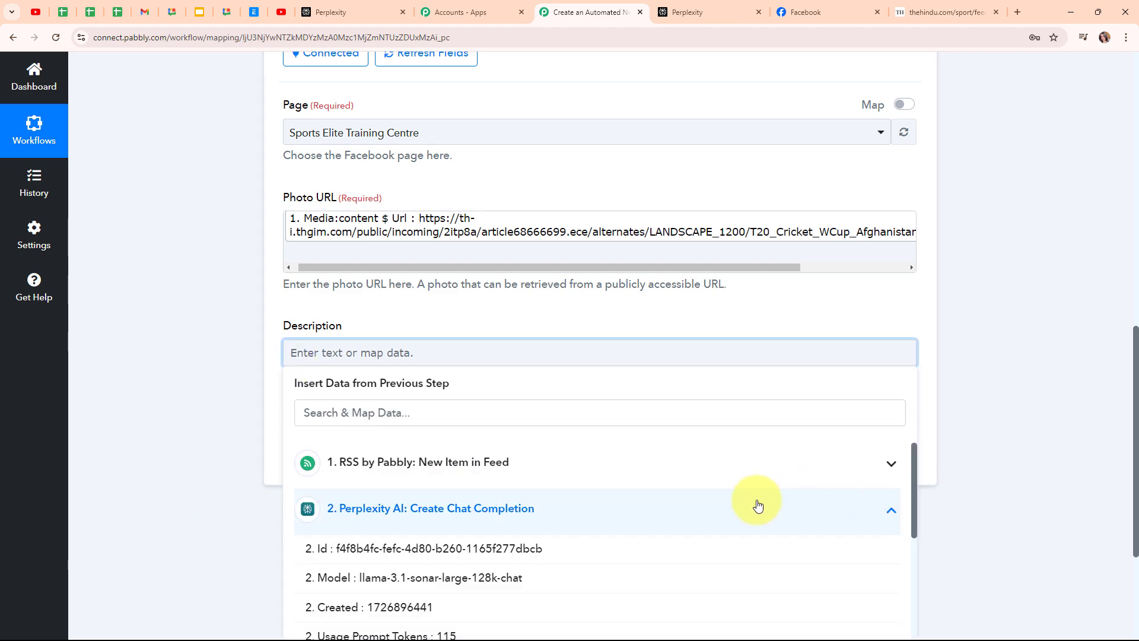
{"action": "scroll", "coordinate": [758, 501], "scroll_direction": "down", "scroll_amount": 3}
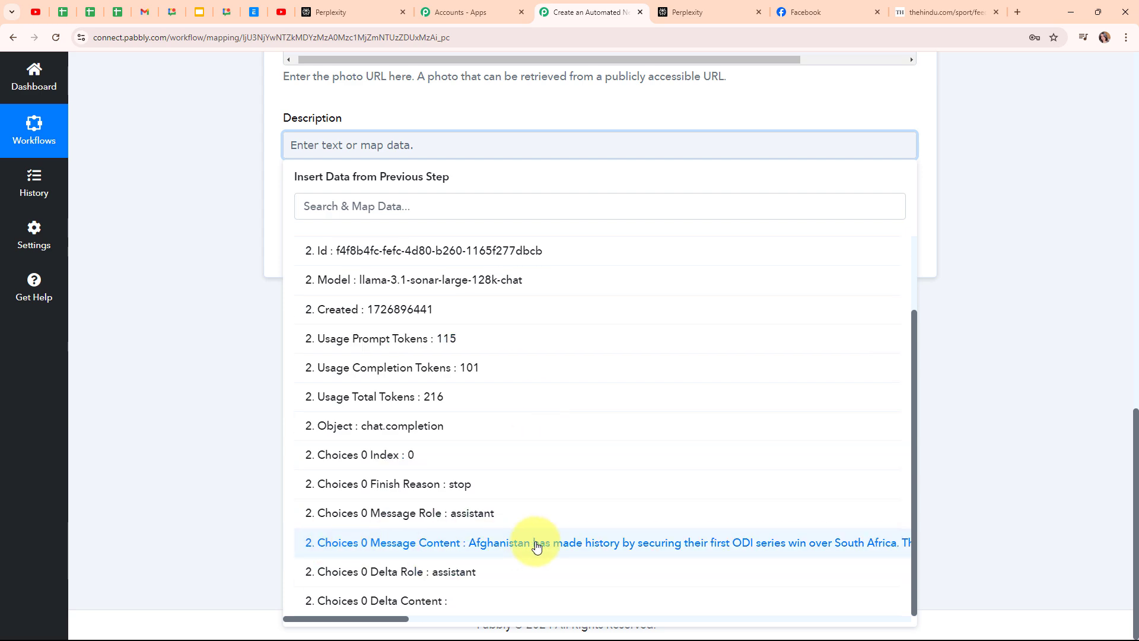
{"action": "left_click", "coordinate": [536, 545]}
{"action": "left_click", "coordinate": [204, 277]}
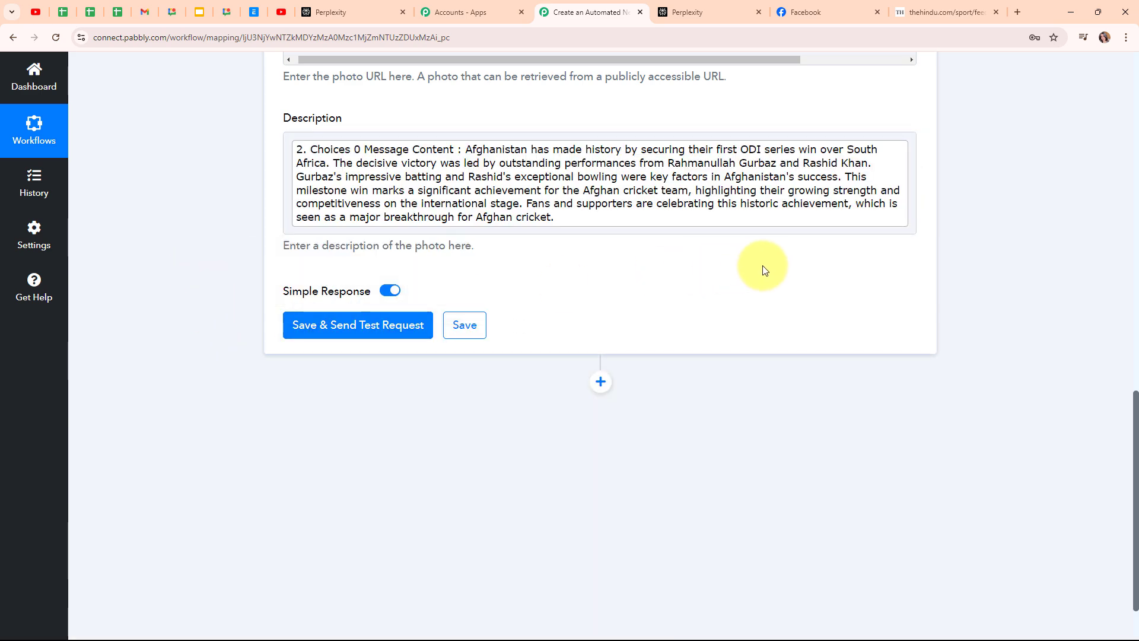
- Save the Facebook Pages photo post action, send a test request, review the response, and collapse the action
{"action": "scroll", "coordinate": [764, 271], "scroll_direction": "up", "scroll_amount": 5}
{"action": "scroll", "coordinate": [762, 265], "scroll_direction": "down", "scroll_amount": 5}
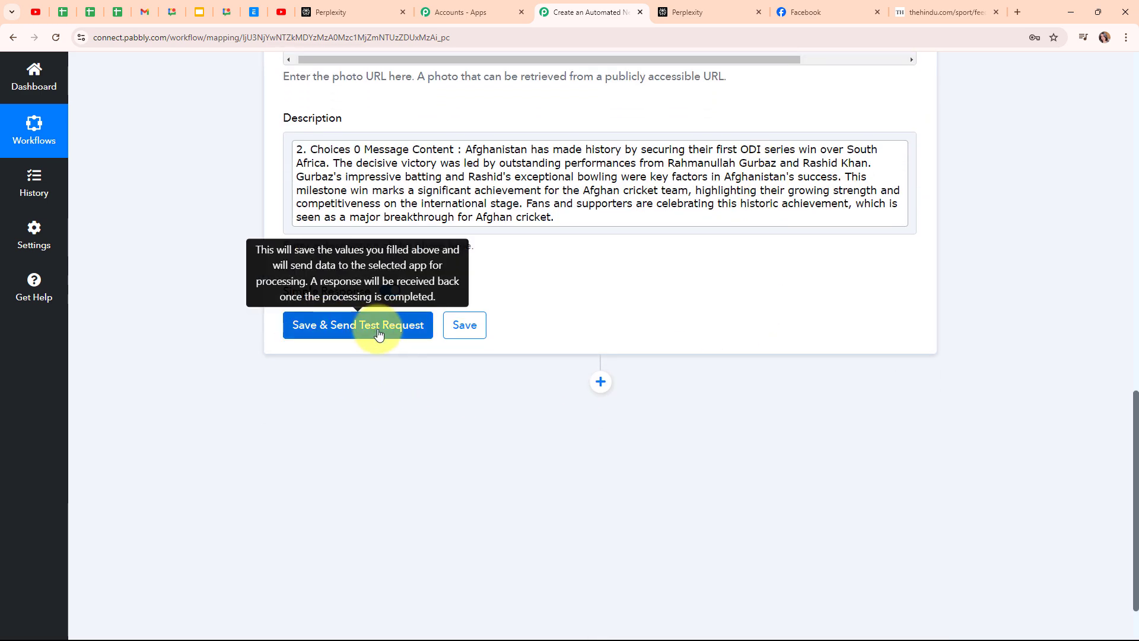
{"action": "left_click", "coordinate": [378, 335]}
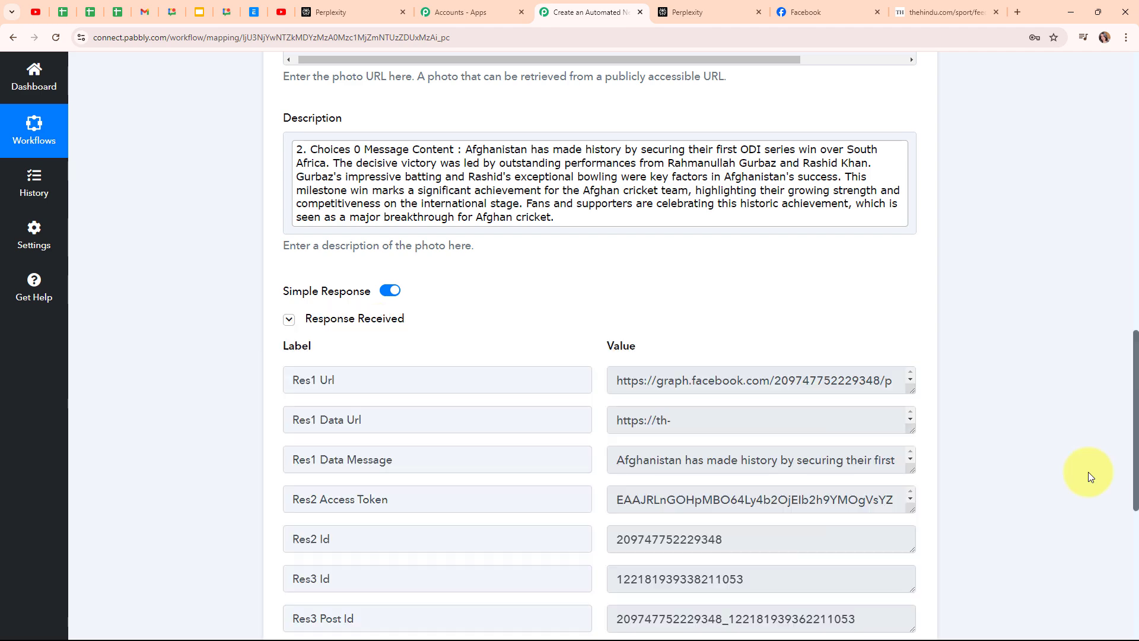
{"action": "scroll", "coordinate": [1088, 472], "scroll_direction": "down", "scroll_amount": 2}
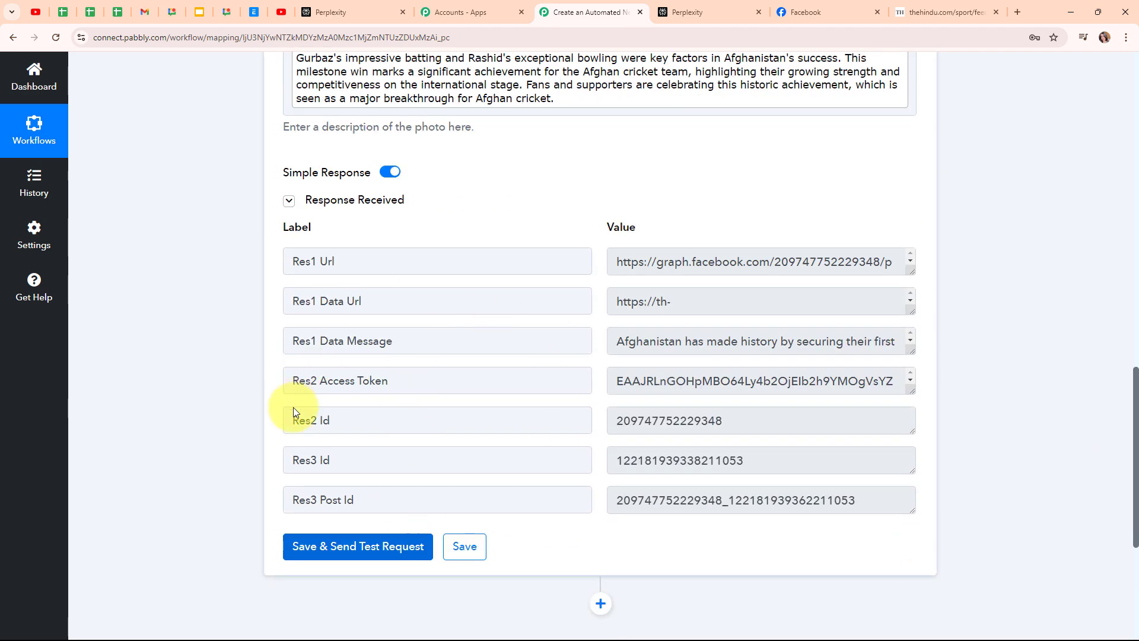
{"action": "scroll", "coordinate": [985, 451], "scroll_direction": "up", "scroll_amount": 9}
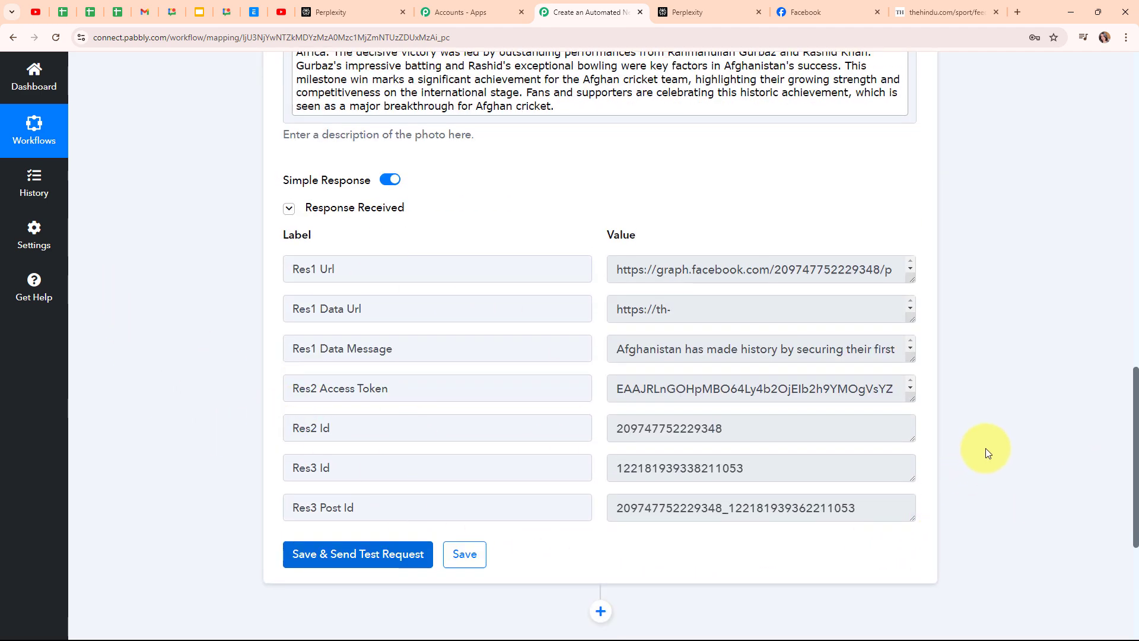
{"action": "scroll", "coordinate": [982, 463], "scroll_direction": "up", "scroll_amount": 6}
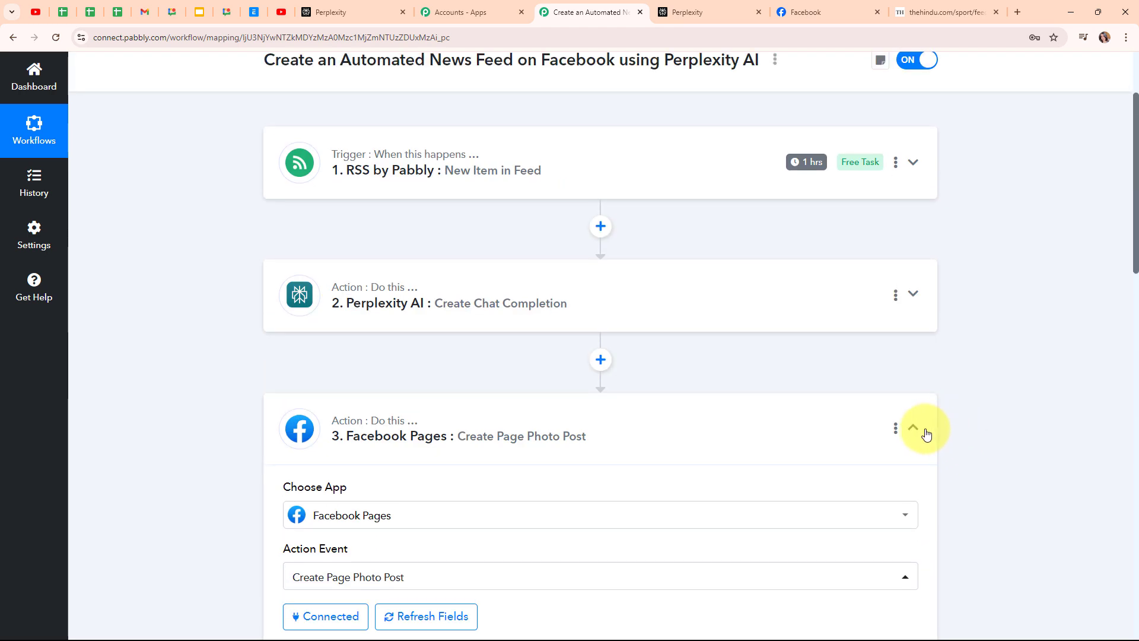
{"action": "left_click", "coordinate": [921, 432]}
{"action": "scroll", "coordinate": [854, 428], "scroll_direction": "up", "scroll_amount": 2}
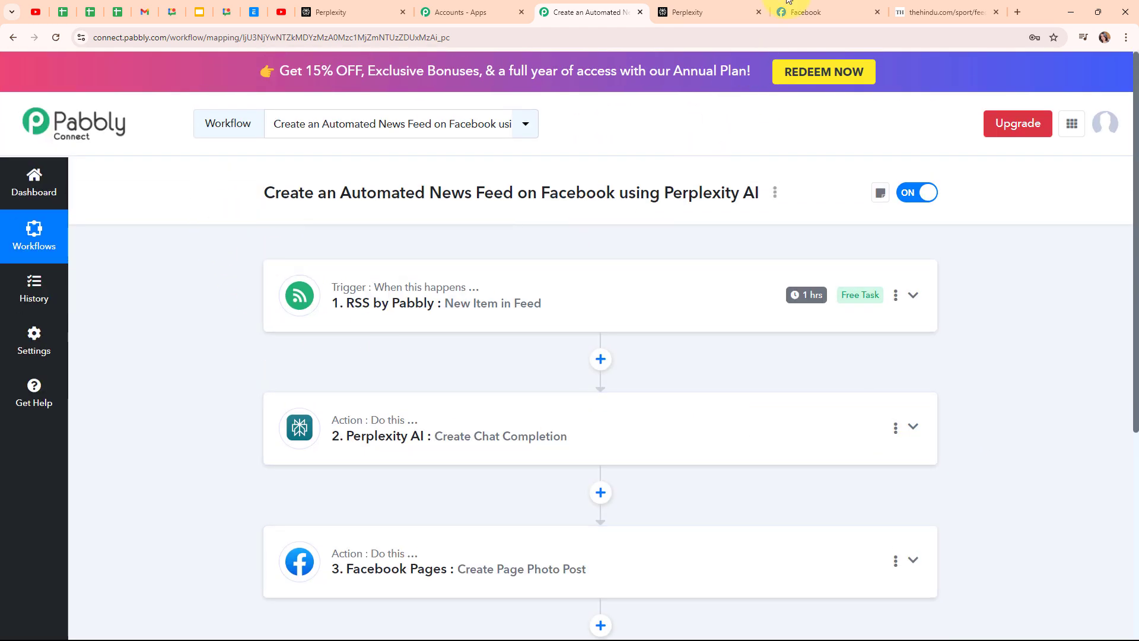
- Refresh the Sports Elite Training Centre page on Facebook, examine the newest post's time, full text and photo, and return to the Pabbly Connect workflow
{"action": "left_click", "coordinate": [813, 12]}
{"action": "left_click", "coordinate": [55, 37]}
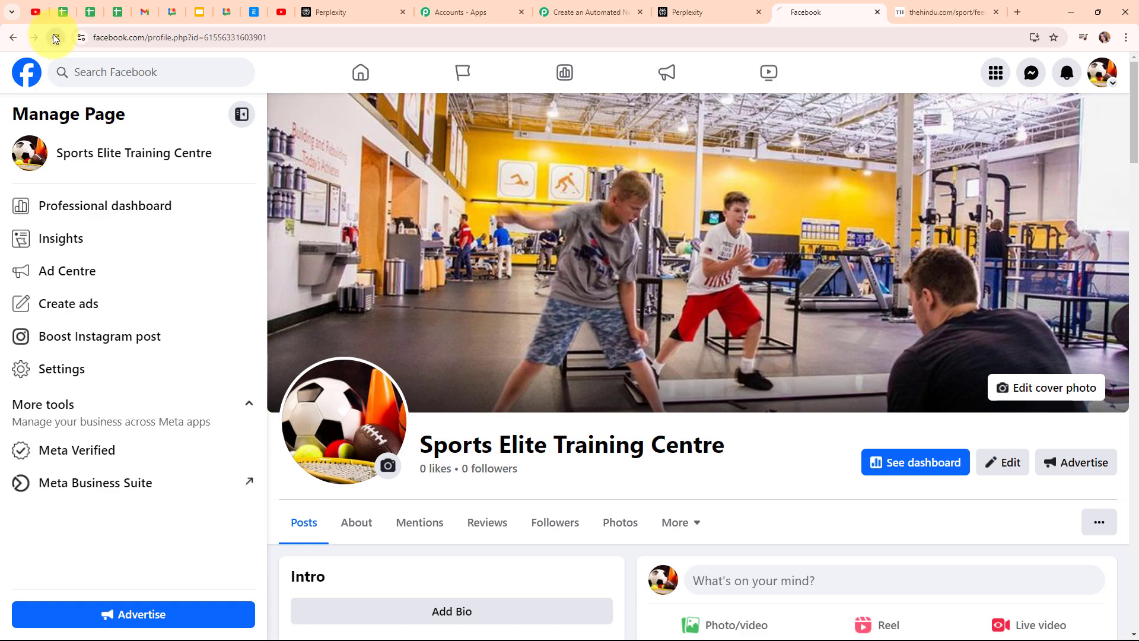
{"action": "scroll", "coordinate": [828, 273], "scroll_direction": "down", "scroll_amount": 6}
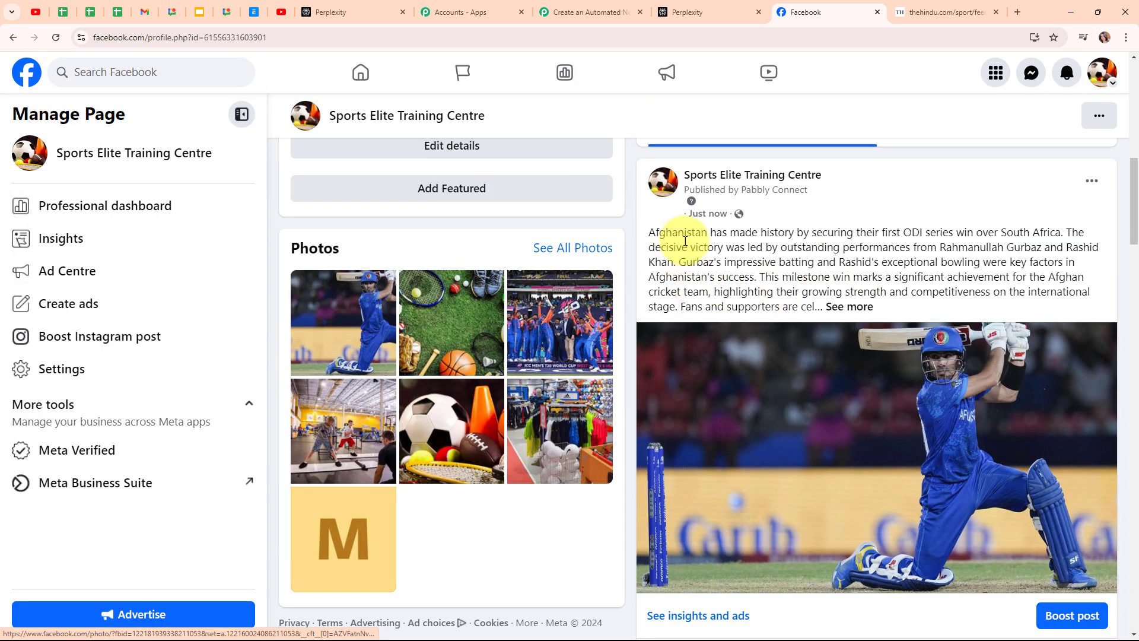
{"action": "left_click_drag", "start_coordinate": [683, 213], "coordinate": [736, 216]}
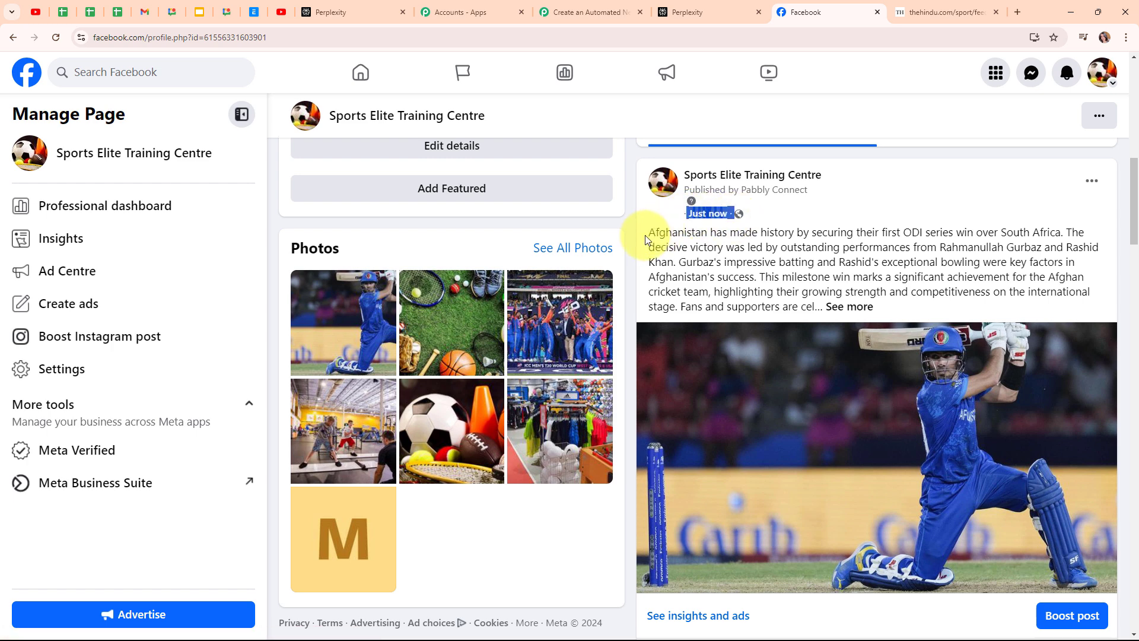
{"action": "left_click", "coordinate": [755, 232]}
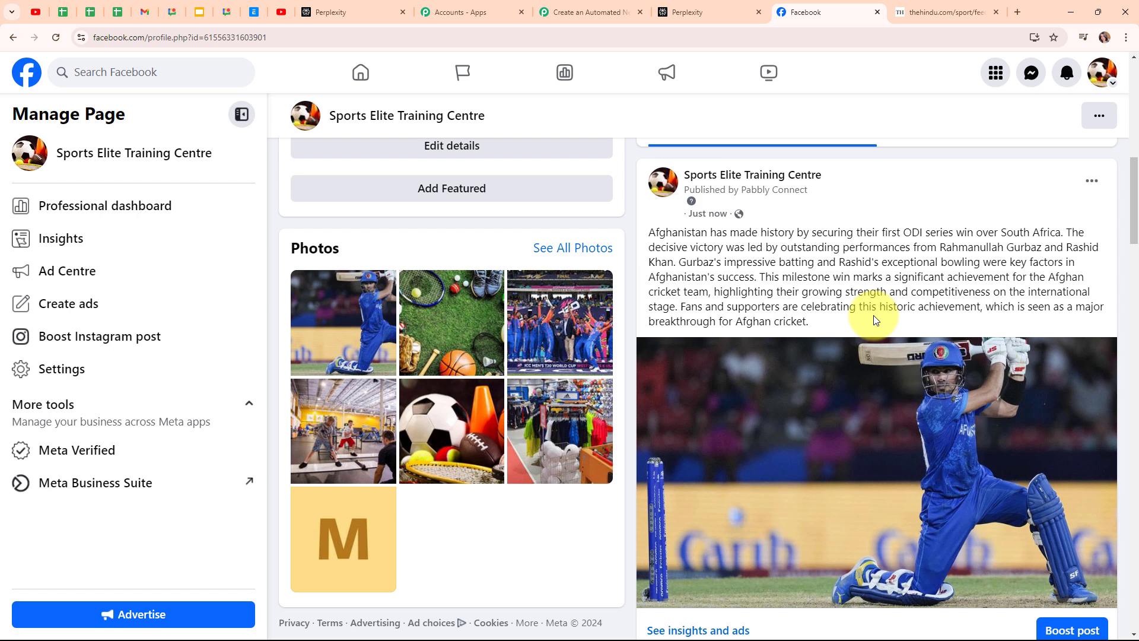
{"action": "scroll", "coordinate": [873, 315], "scroll_direction": "down", "scroll_amount": 3}
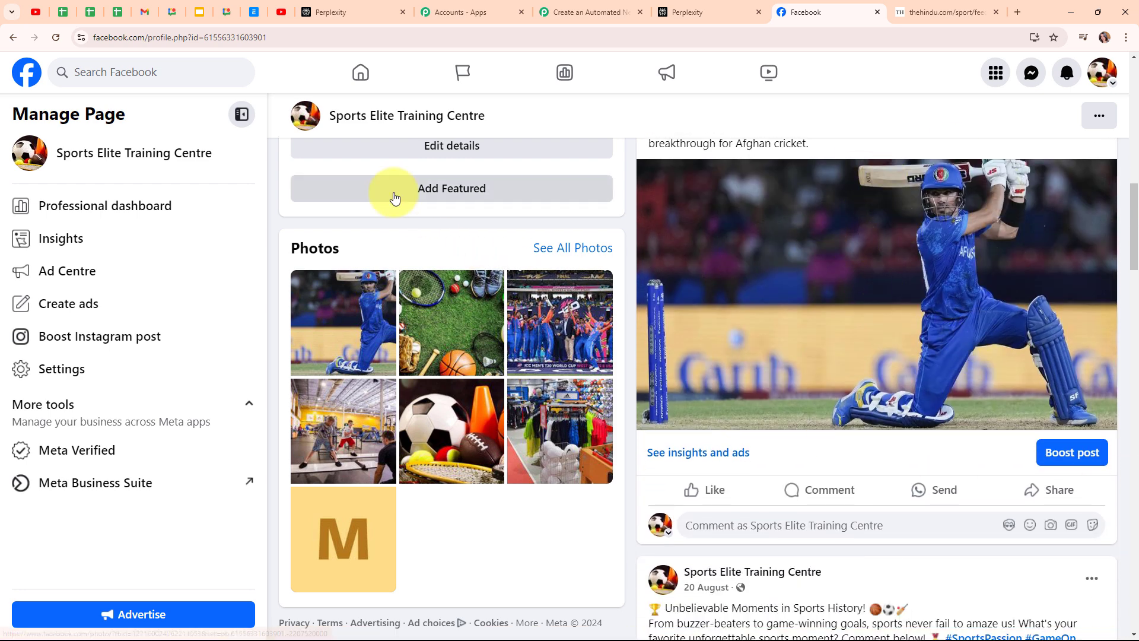
{"action": "left_click", "coordinate": [585, 12]}
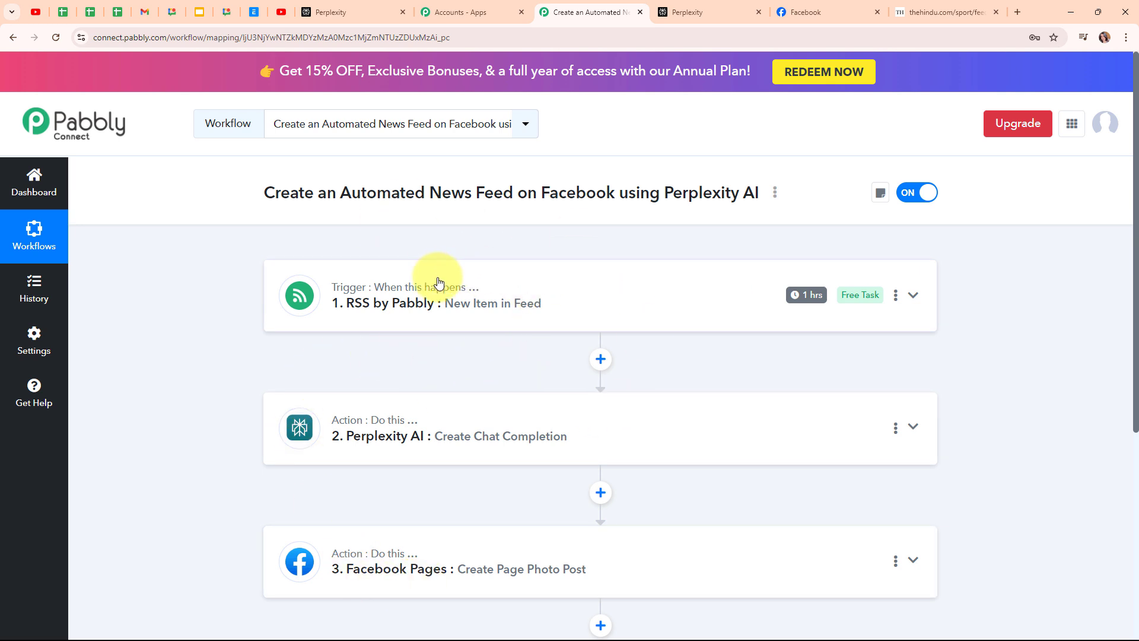
{"action": "mouse_move", "coordinate": [374, 293]}
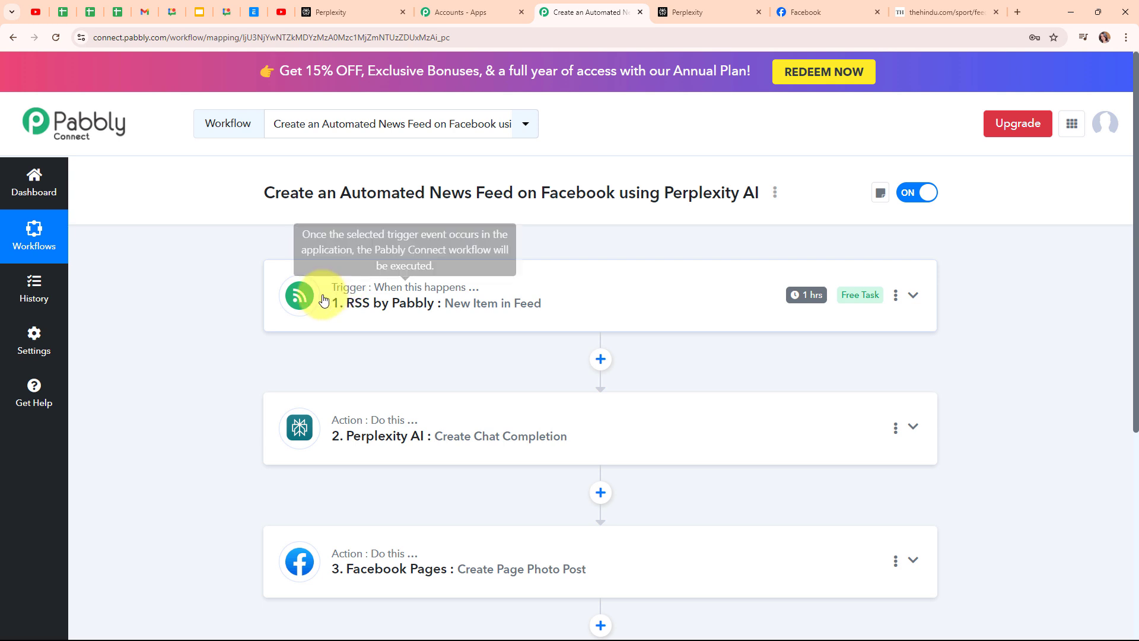